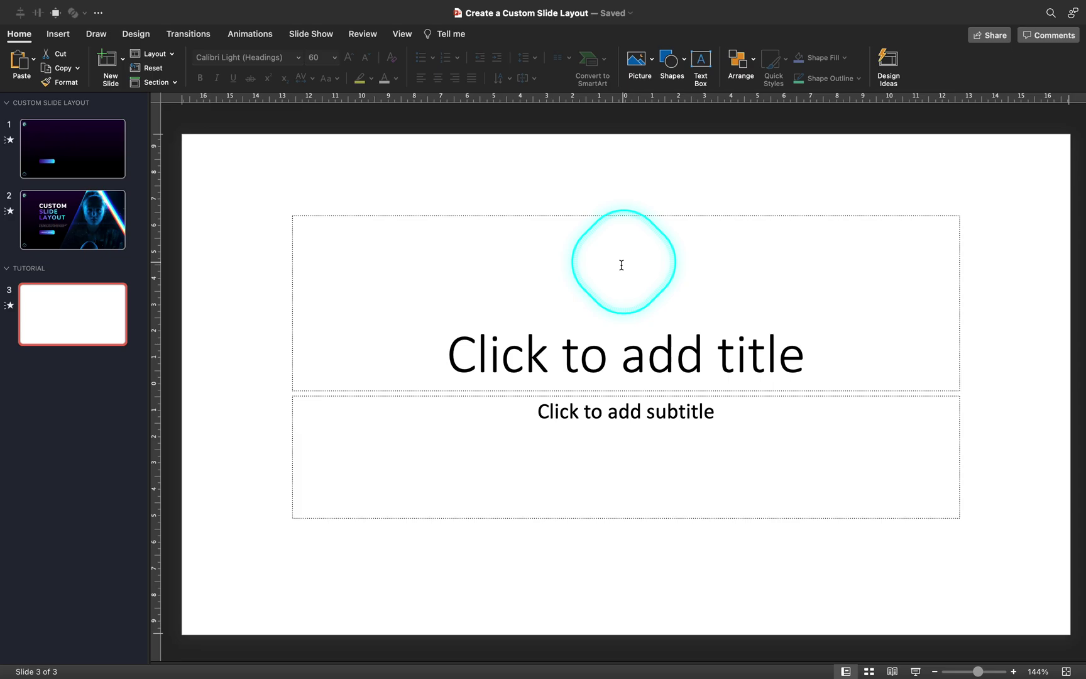
Examine the custom layout on slide 1 and its filled-in version on slide 2, and return to slide 3.
click(87, 151)
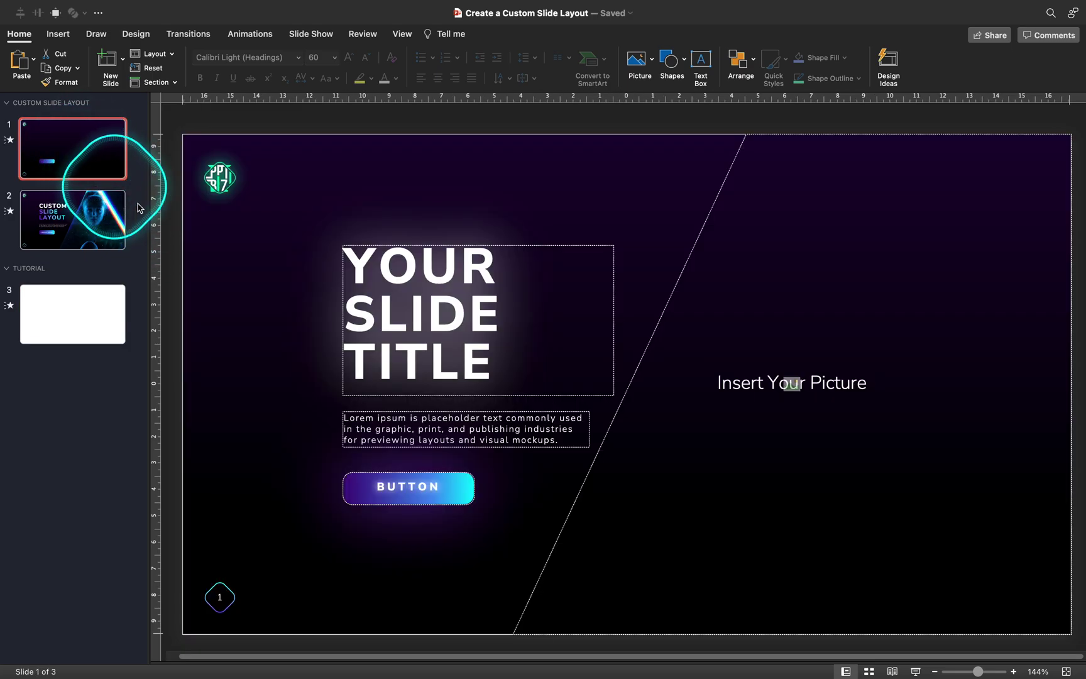
drag(536, 309, 663, 308)
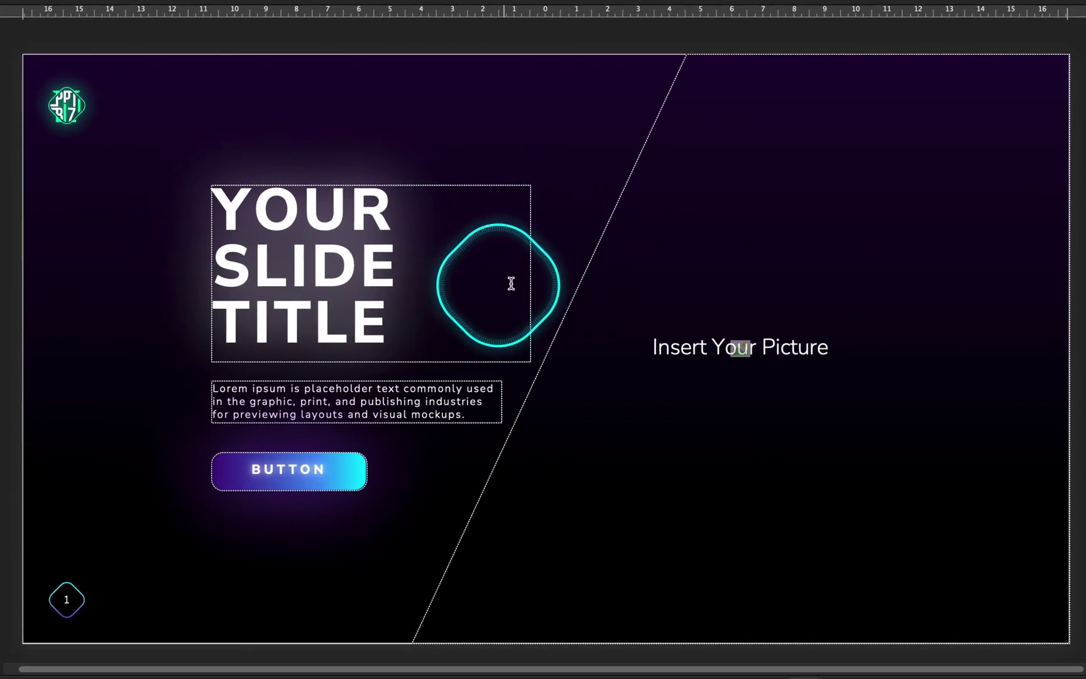
drag(594, 264, 338, 250)
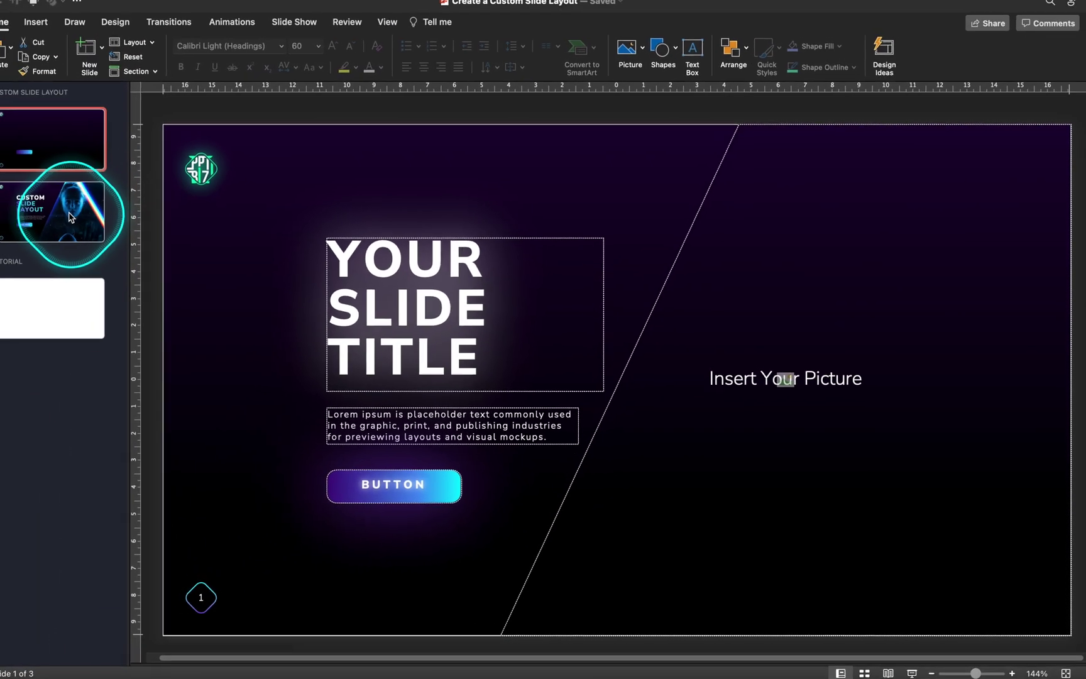
click(95, 214)
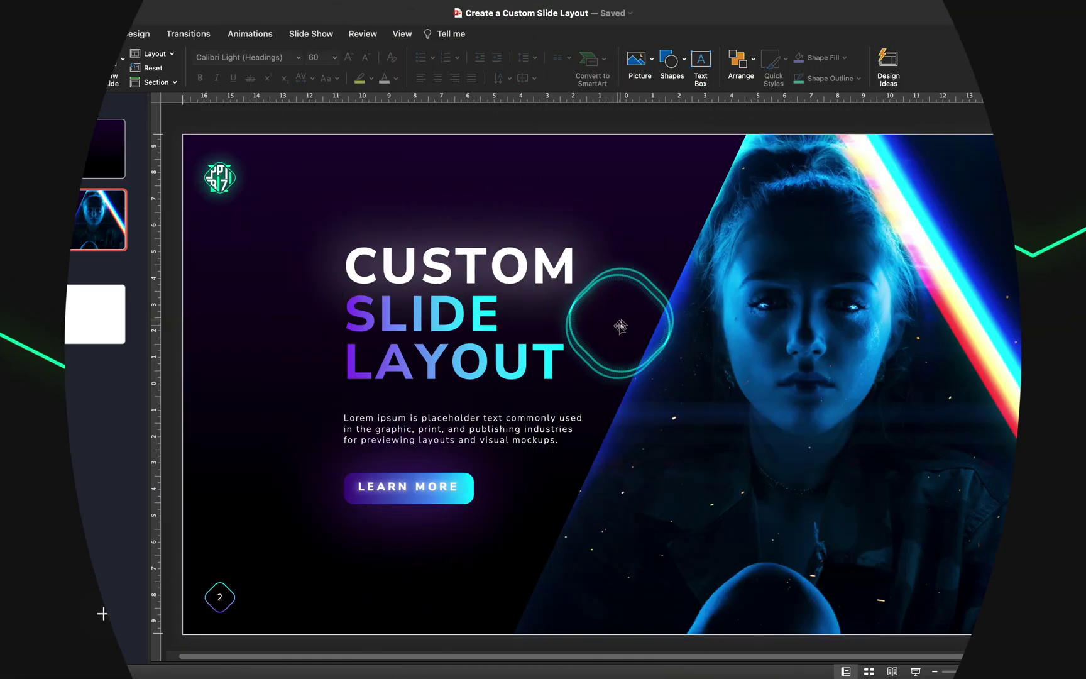
click(99, 309)
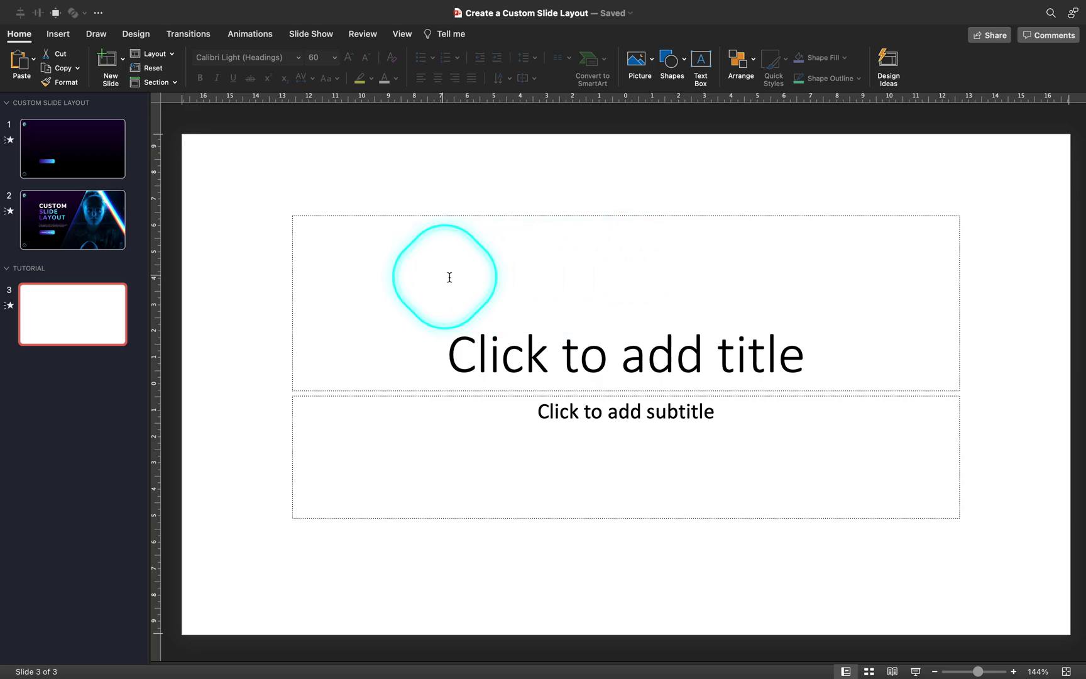
Enter "Insert your title" in slide 3's title placeholder and undo the entry.
click(628, 385)
text(Insert your title)
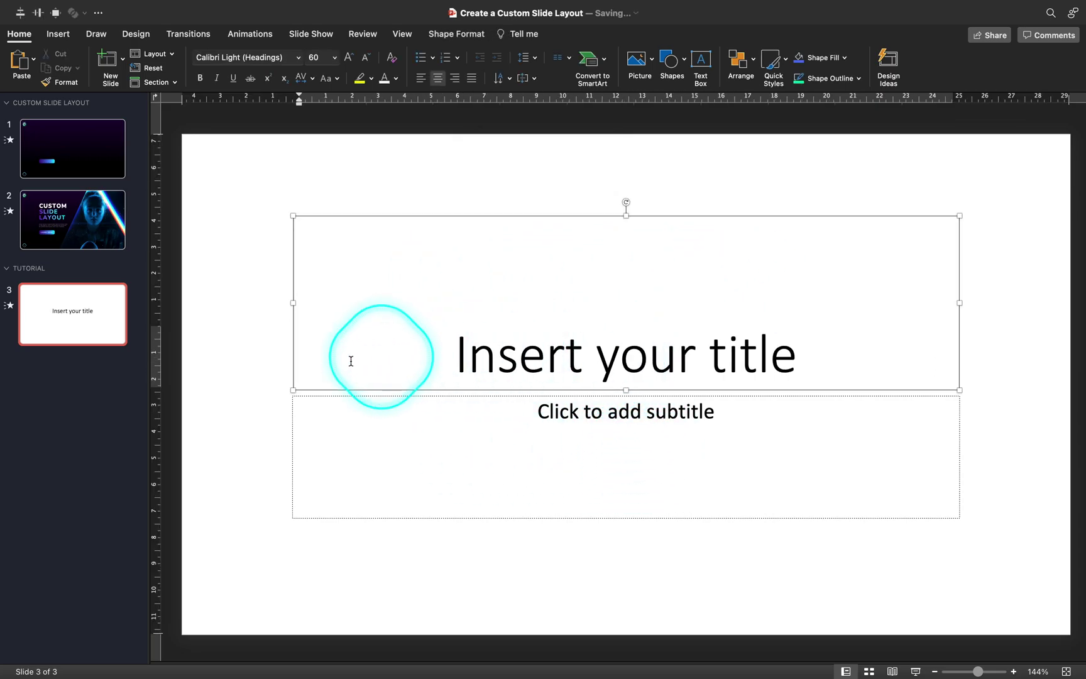
click(252, 356)
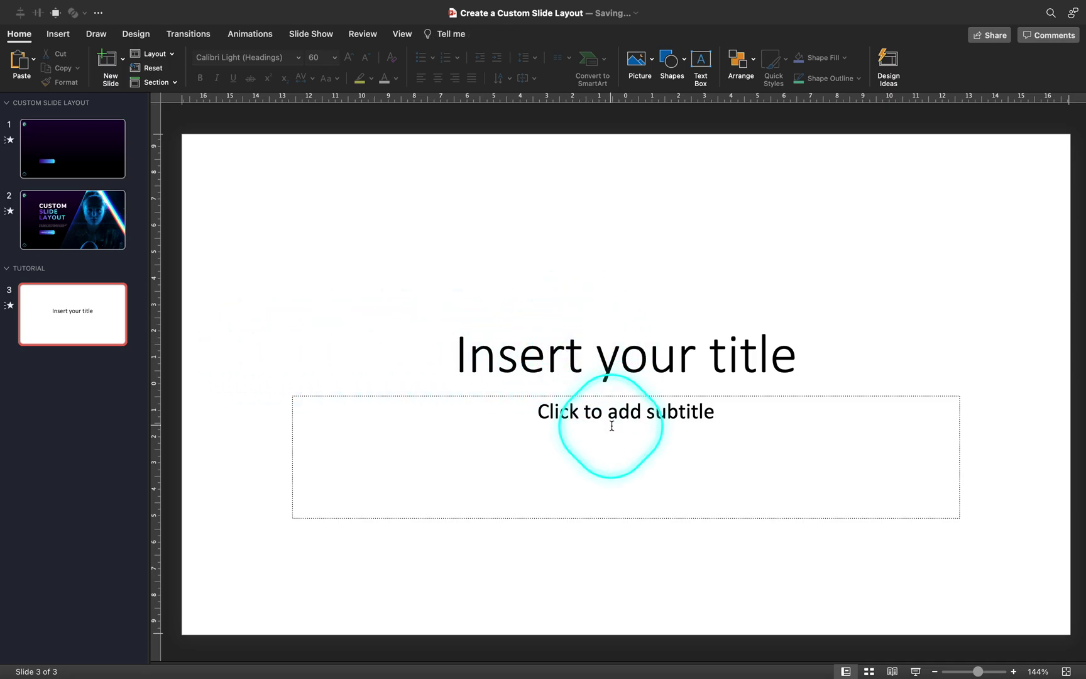
key(super+z)
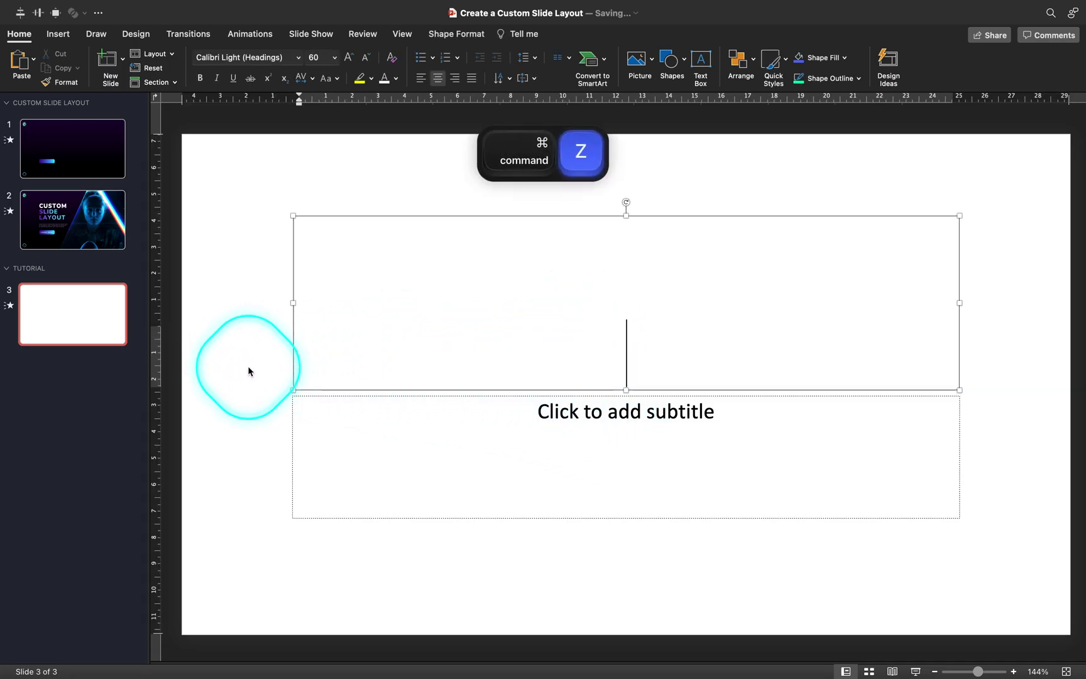
click(246, 370)
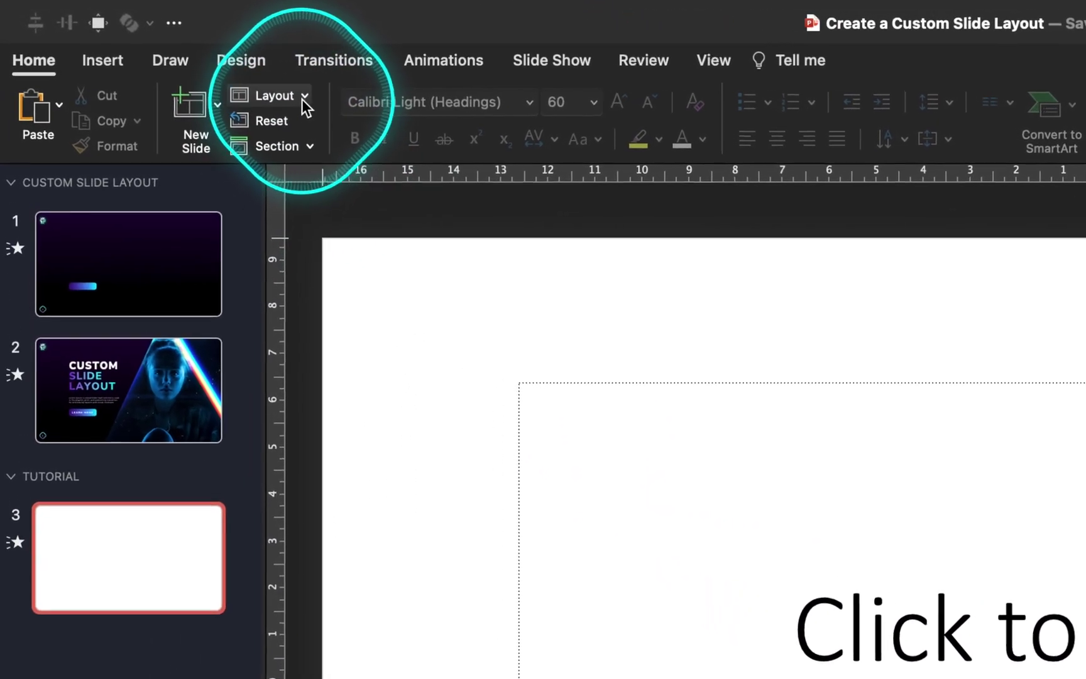
Apply the interstellar.ppt layout to slide 3 and undo the layout change.
click(172, 54)
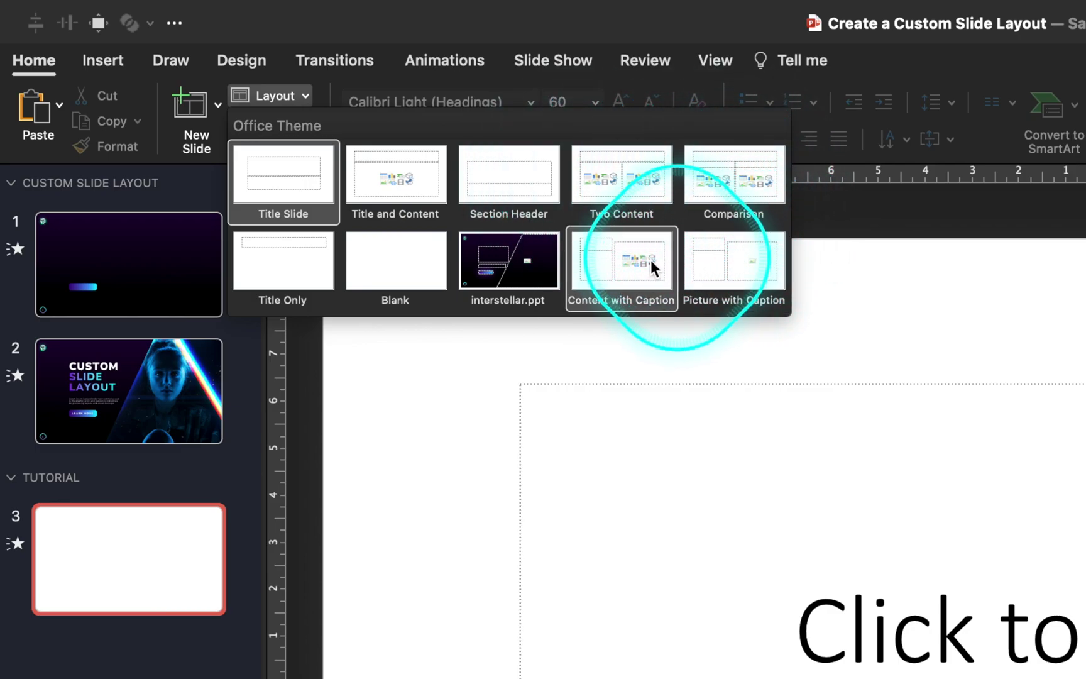
click(514, 260)
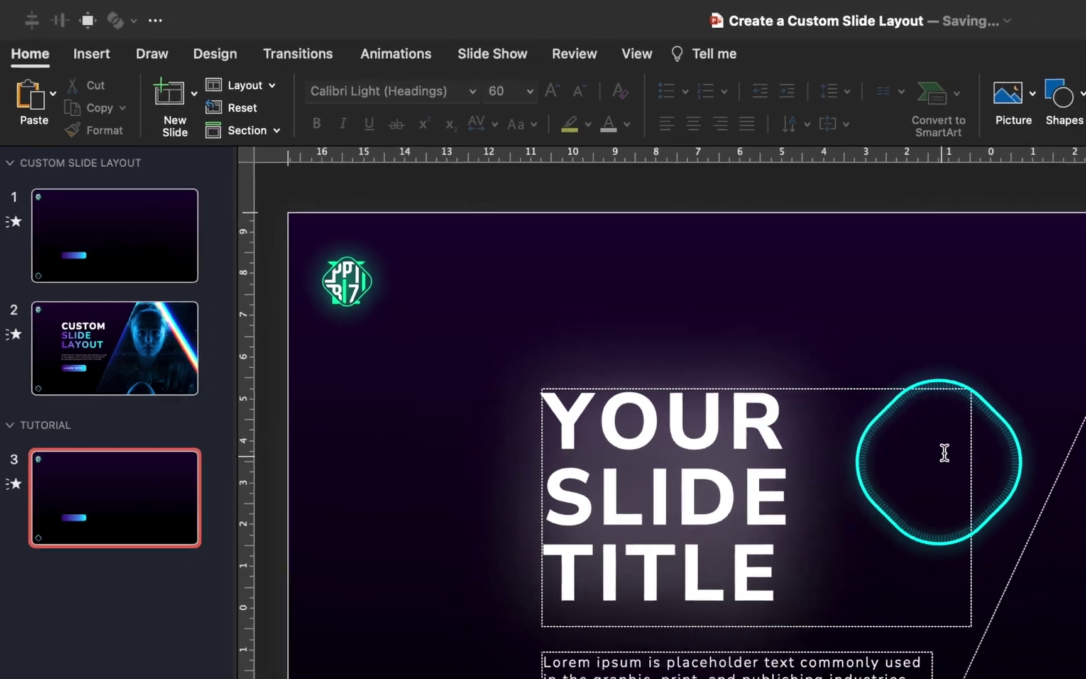
key(cmd+z)
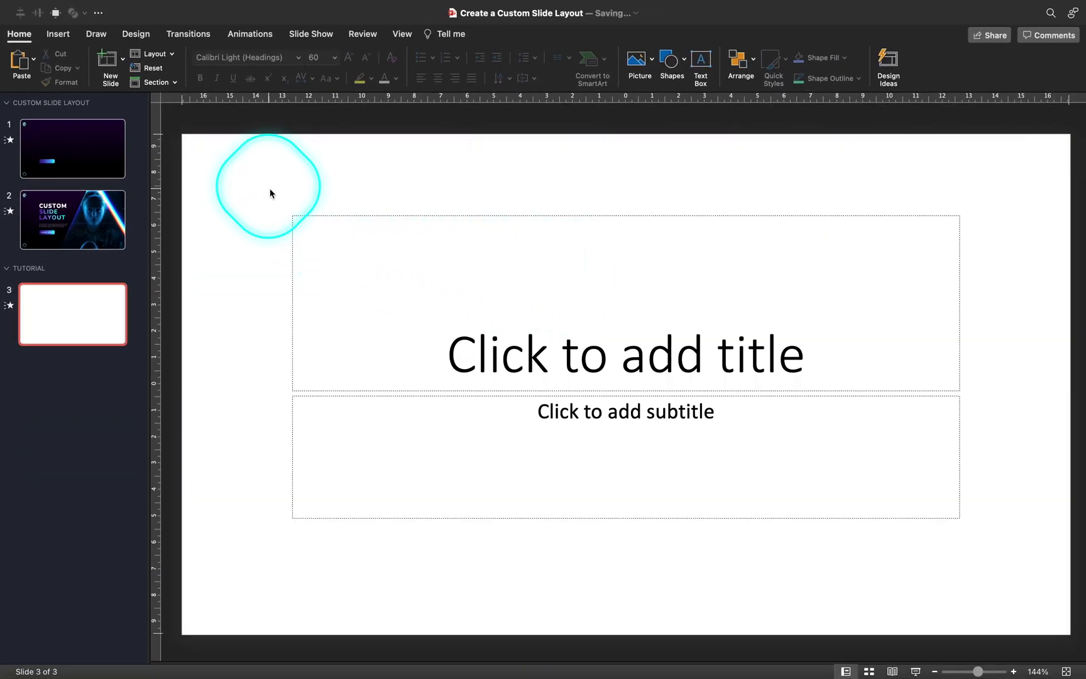
Apply the Blank layout to slide 3 and switch the presentation to Slide Master view.
click(154, 54)
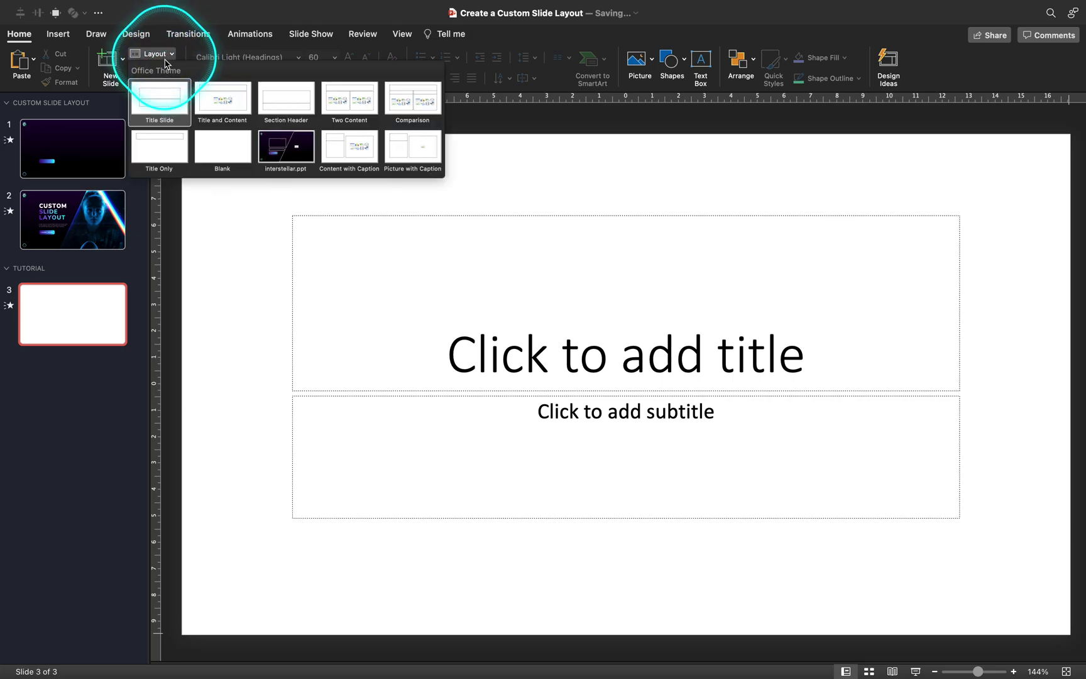
click(221, 149)
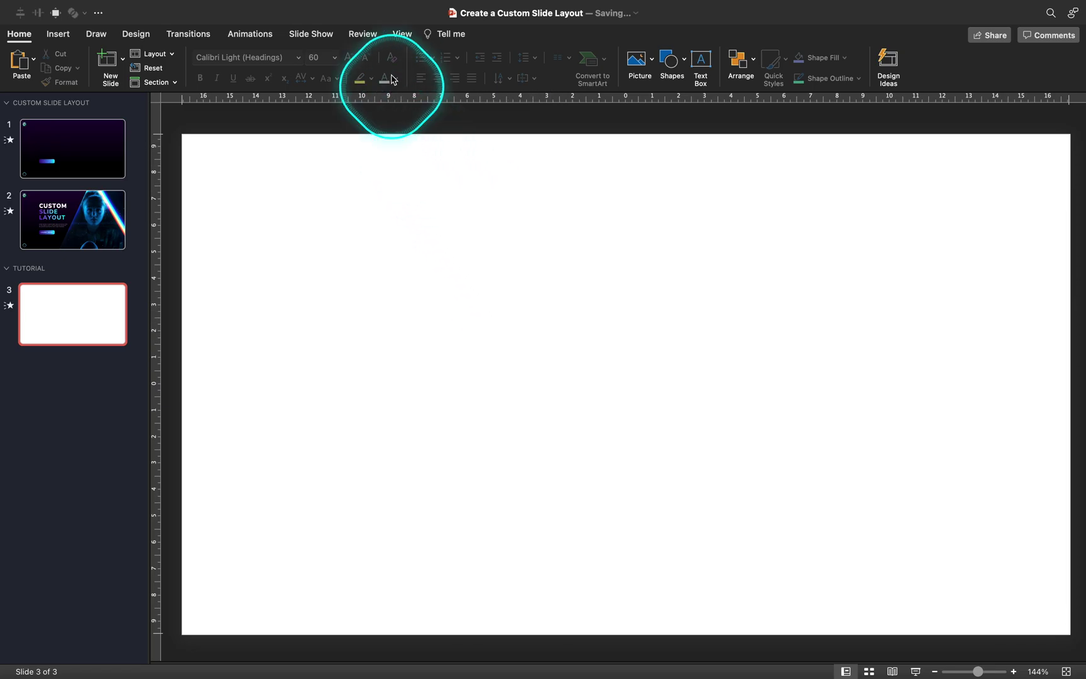
click(403, 36)
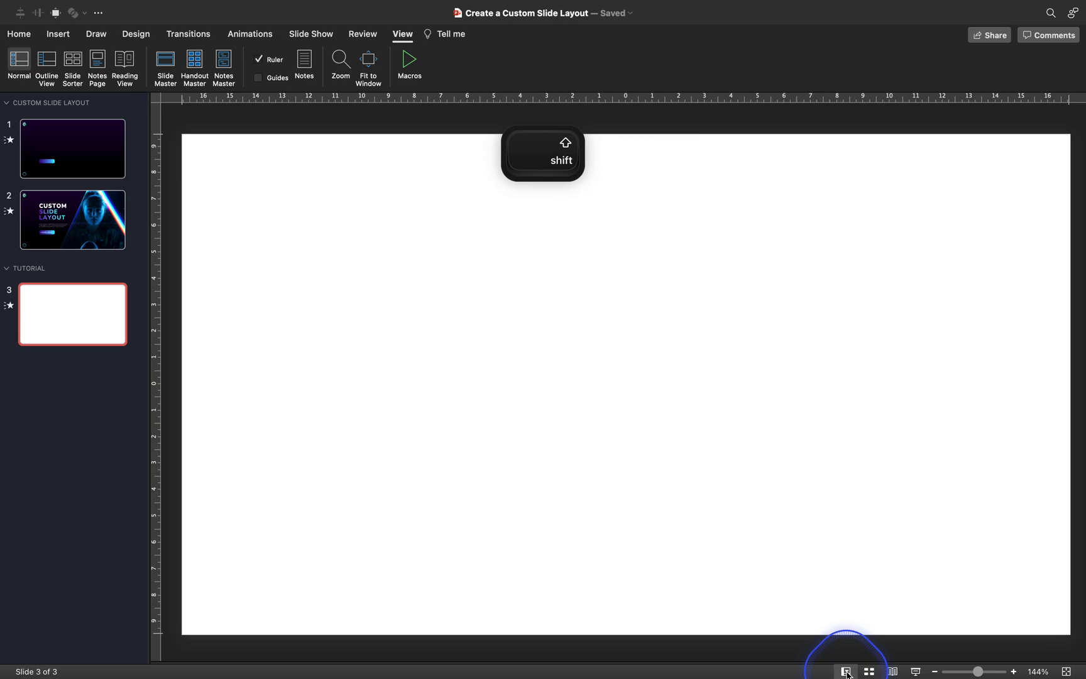
shift+click(846, 671)
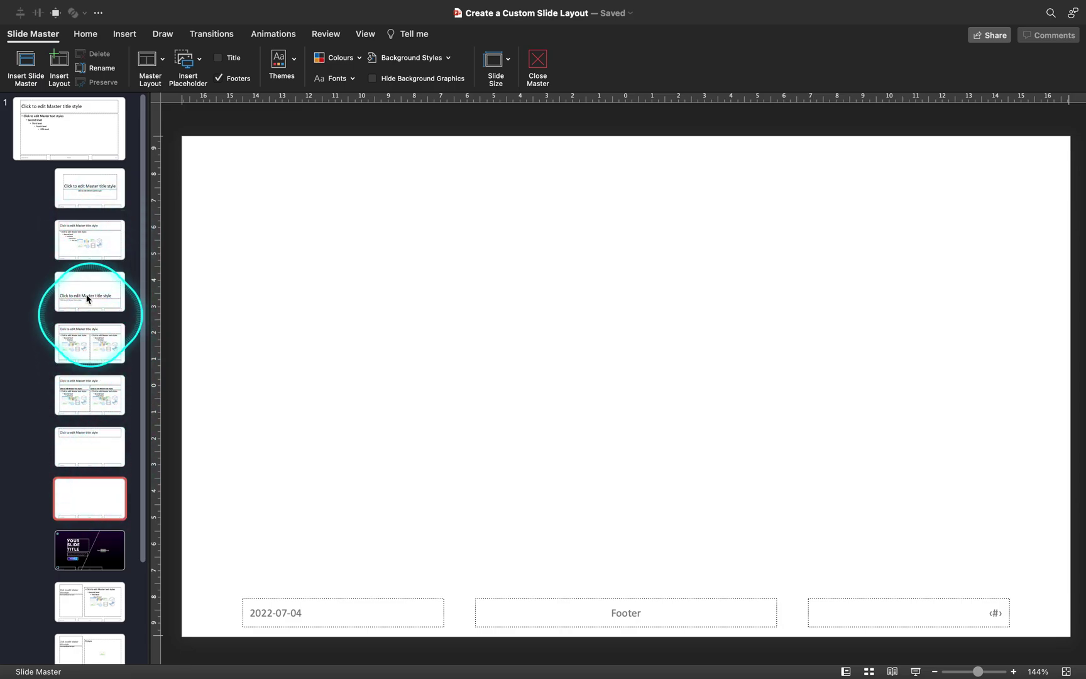
Look through the existing slide layouts under the master, ending with the dark custom layout.
click(87, 206)
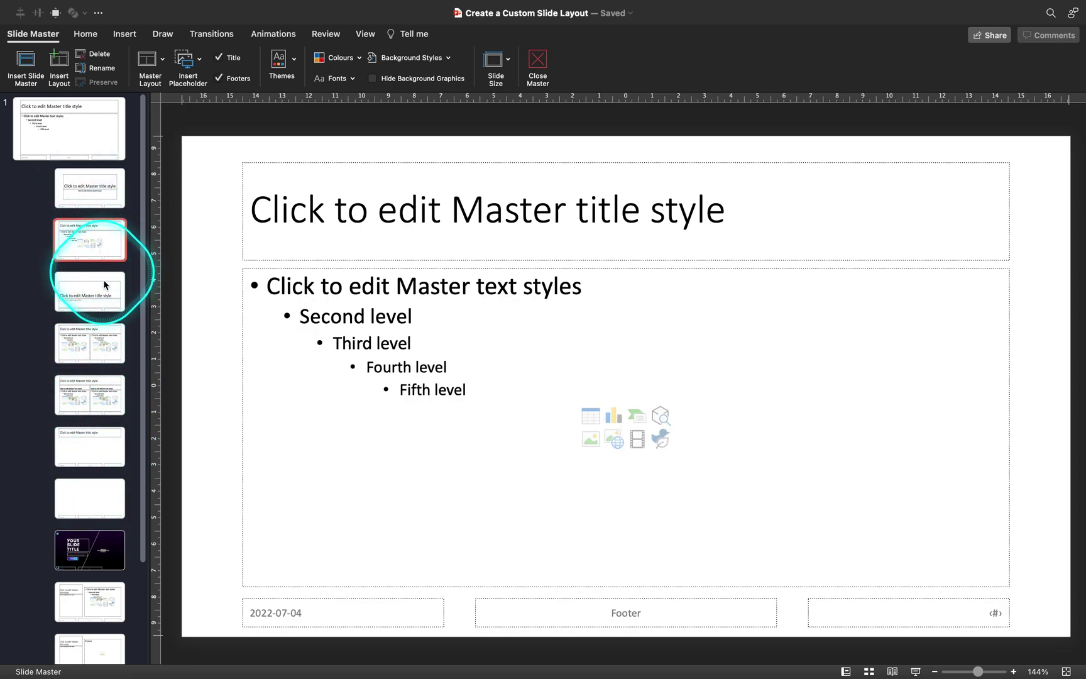
click(99, 300)
click(97, 400)
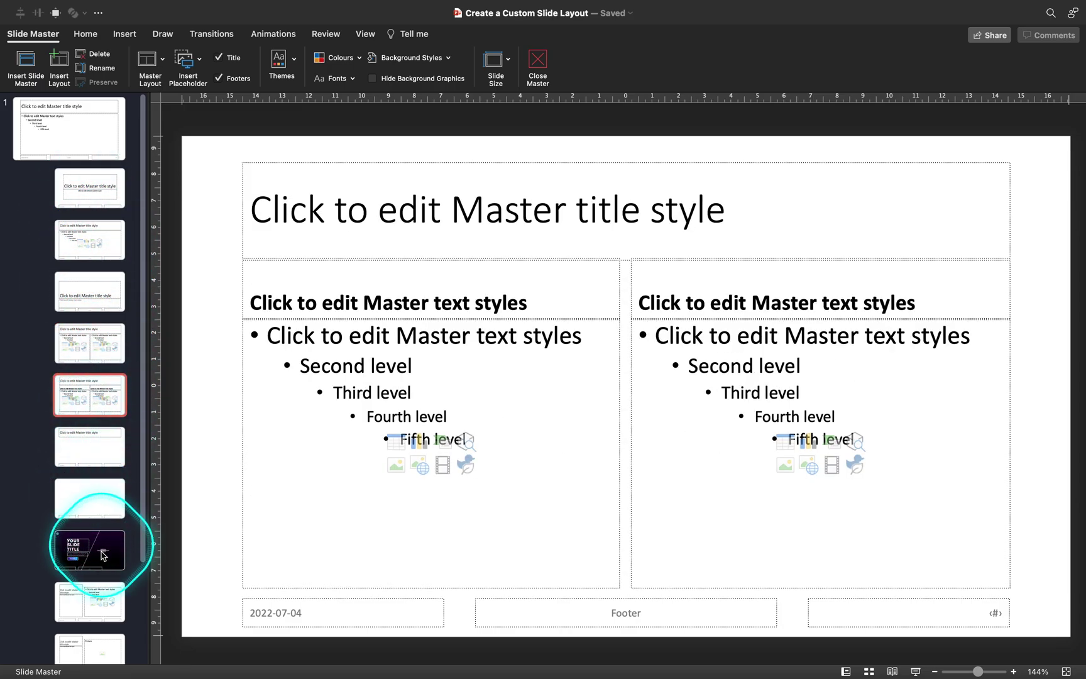
click(102, 557)
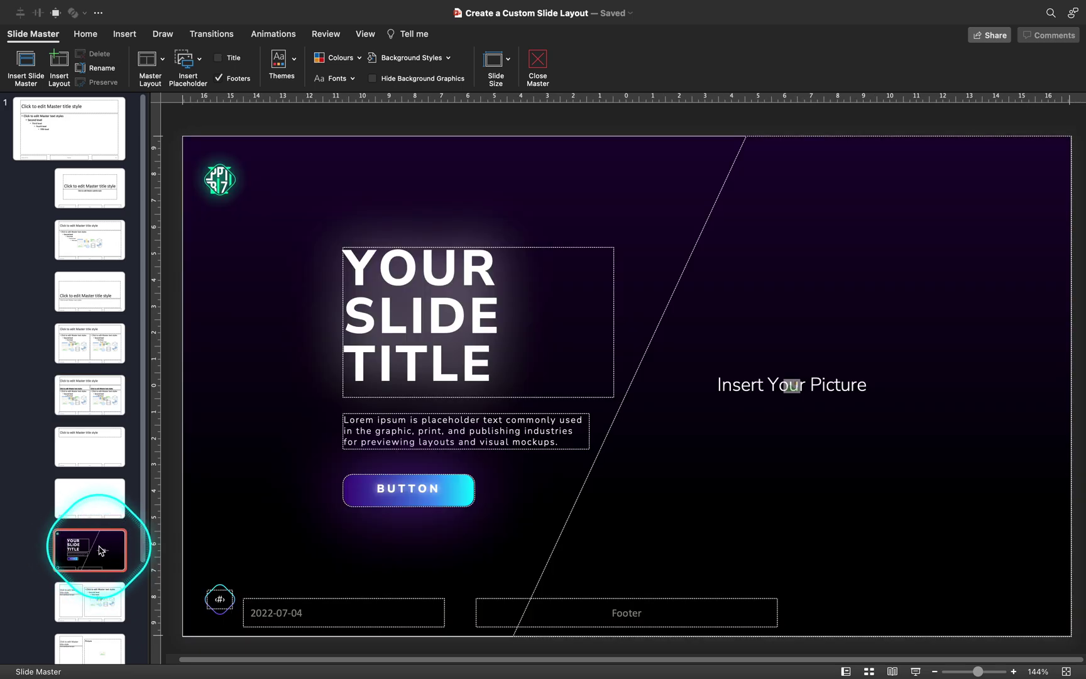
Add a rounded rectangle labelled "LOGO" in the upper-right corner of the parent slide master.
click(77, 130)
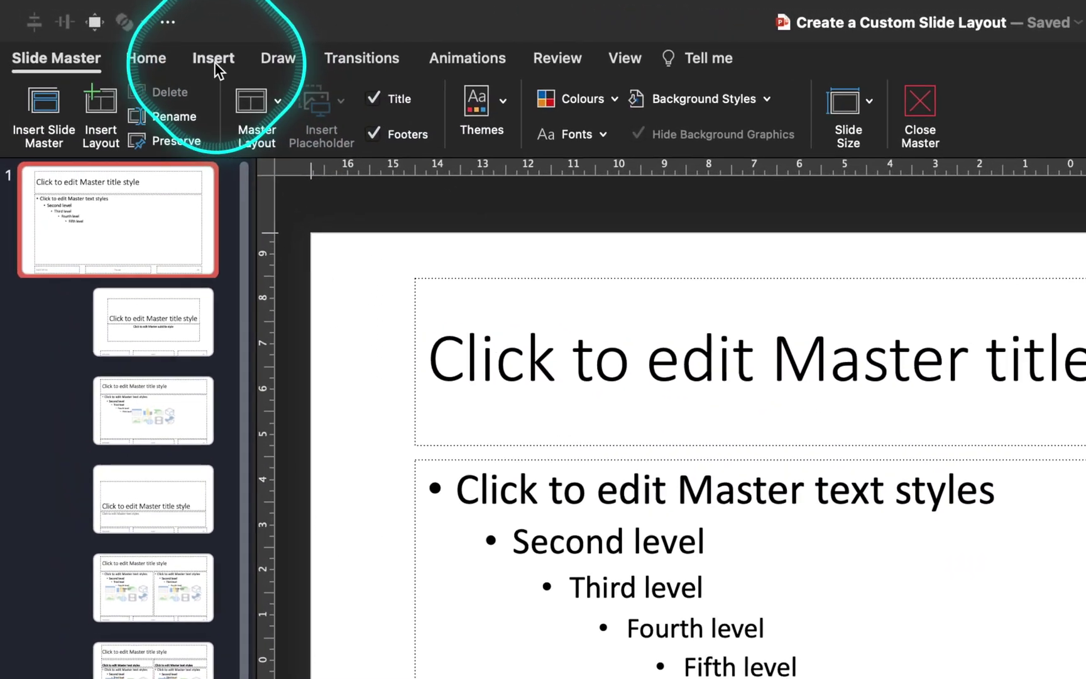
click(125, 35)
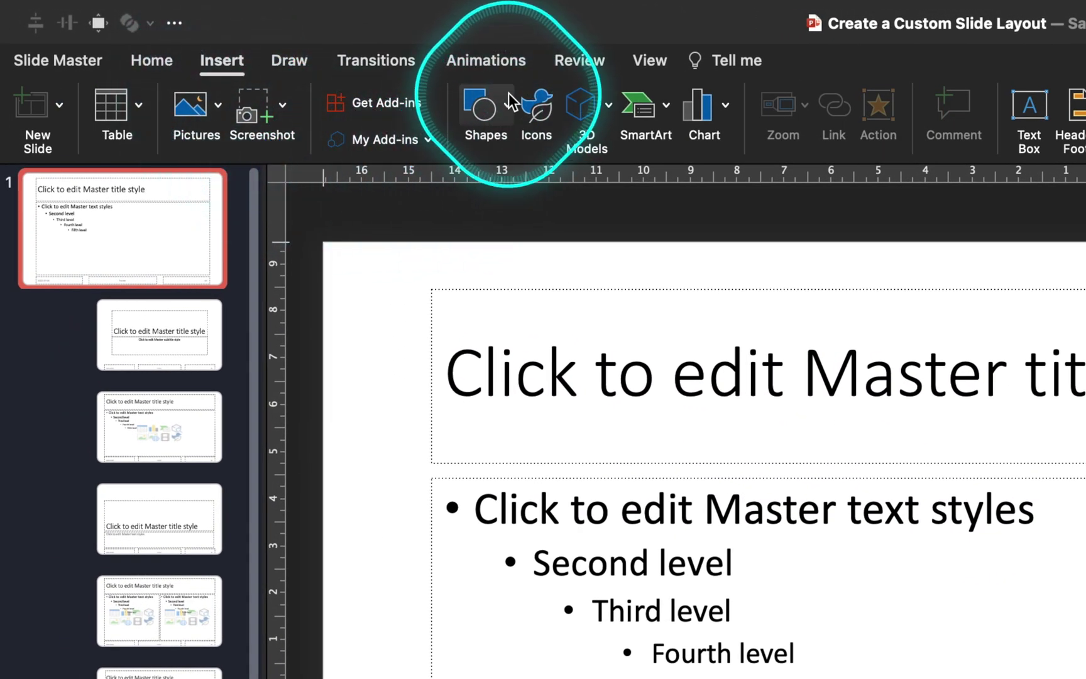
click(484, 107)
click(651, 184)
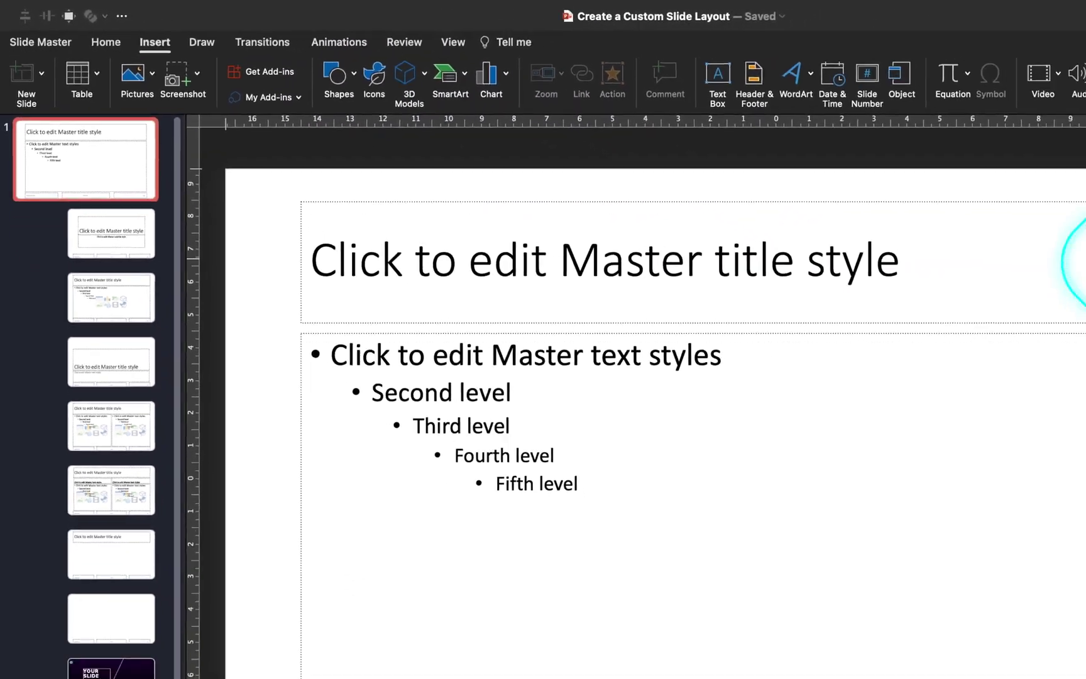
drag(1085, 342, 1085, 393)
drag(954, 222, 968, 193)
key(Caps_Lock)
text(LOGO)
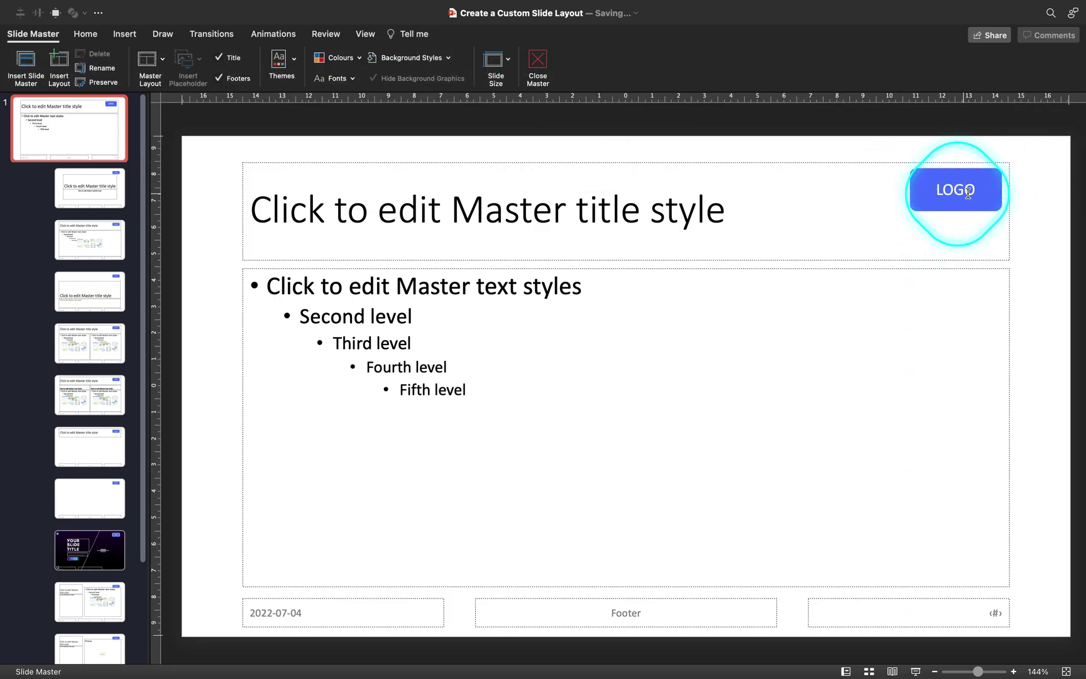
Check the child layouts one by one for the logo shape inherited from the slide master.
click(116, 190)
click(107, 232)
click(104, 298)
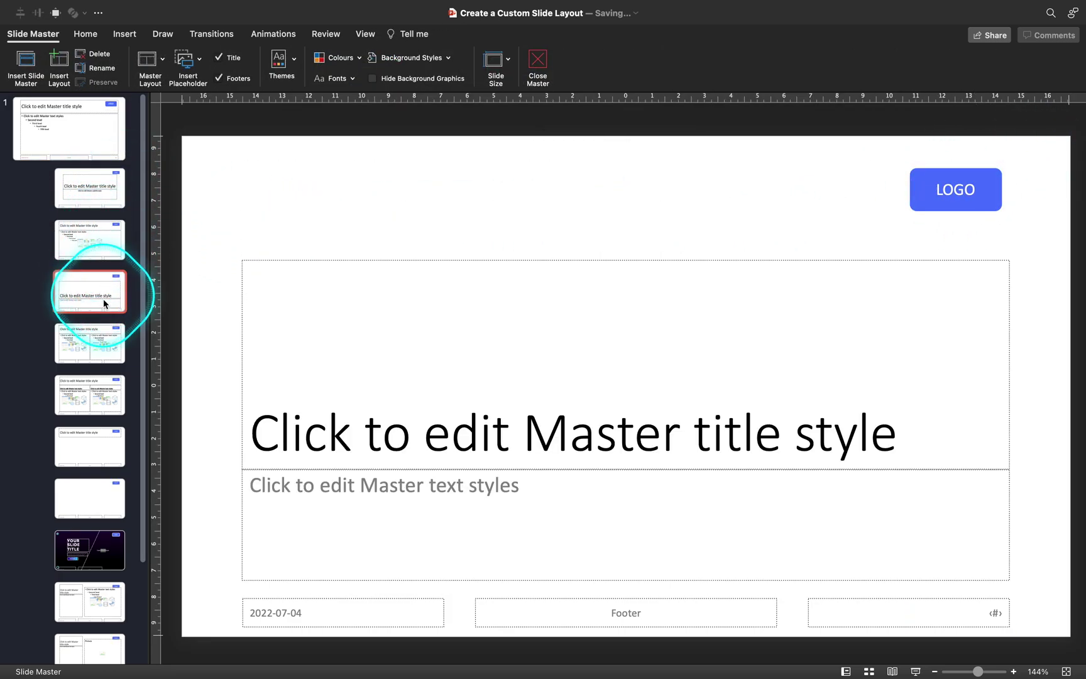
click(641, 251)
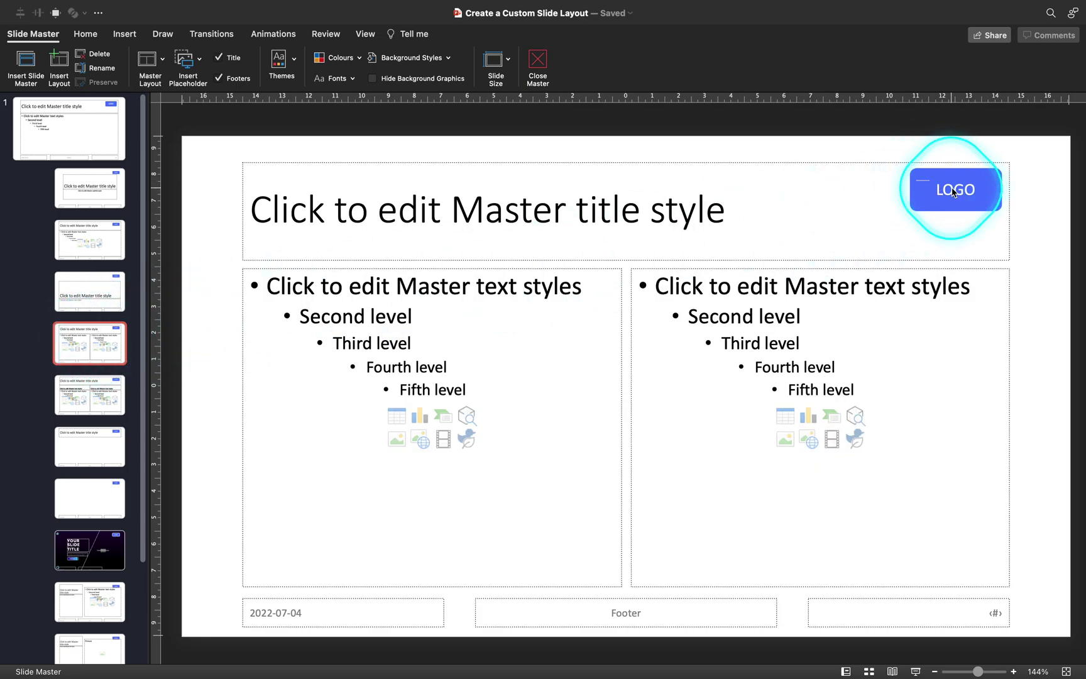
click(107, 387)
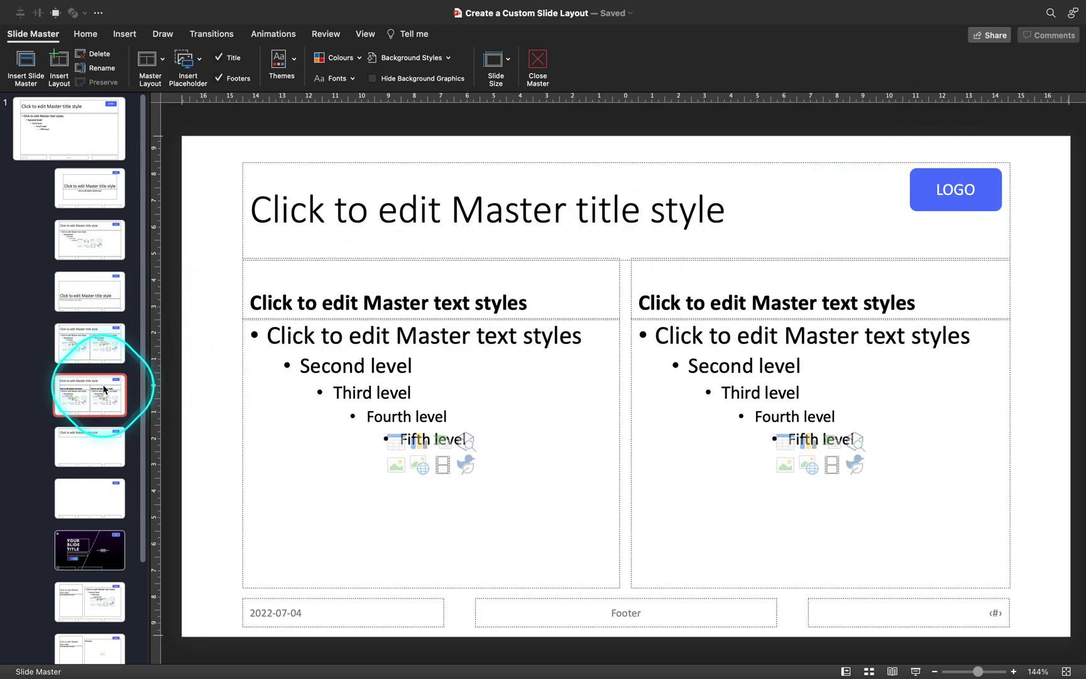
click(94, 443)
click(101, 496)
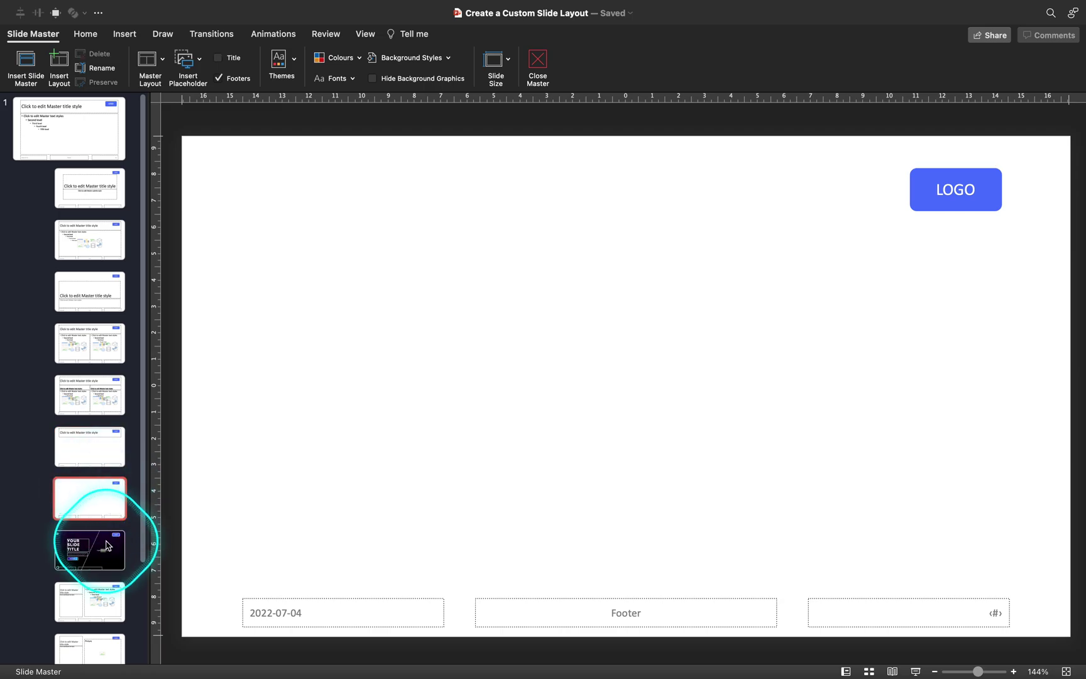
click(94, 550)
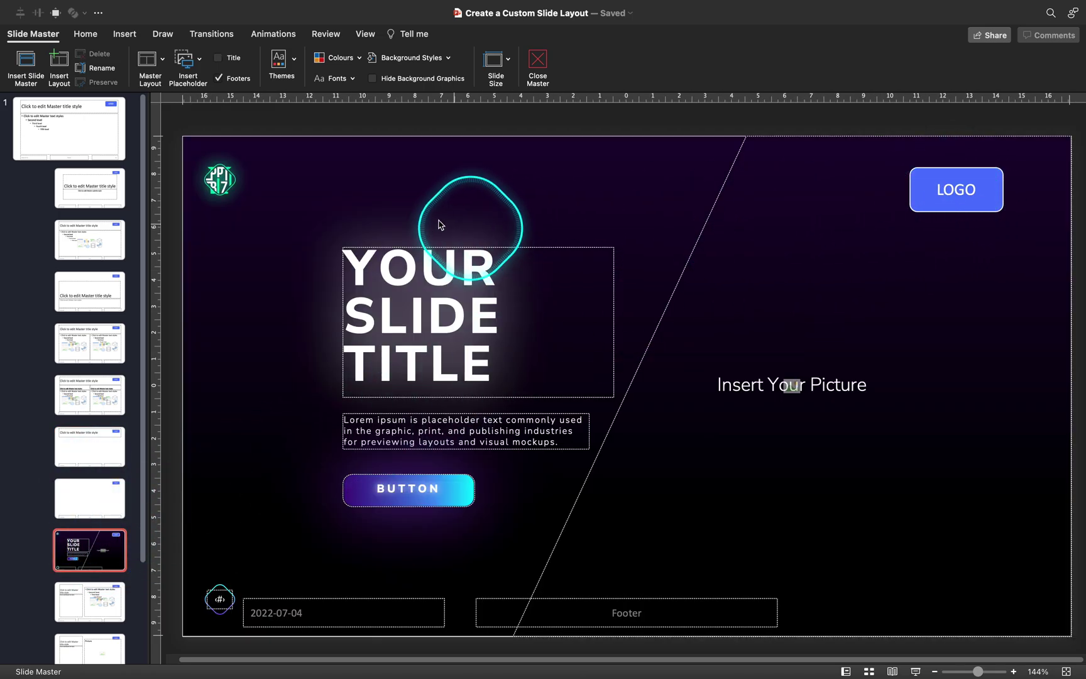
Delete the LOGO rectangle from the parent slide master.
click(124, 135)
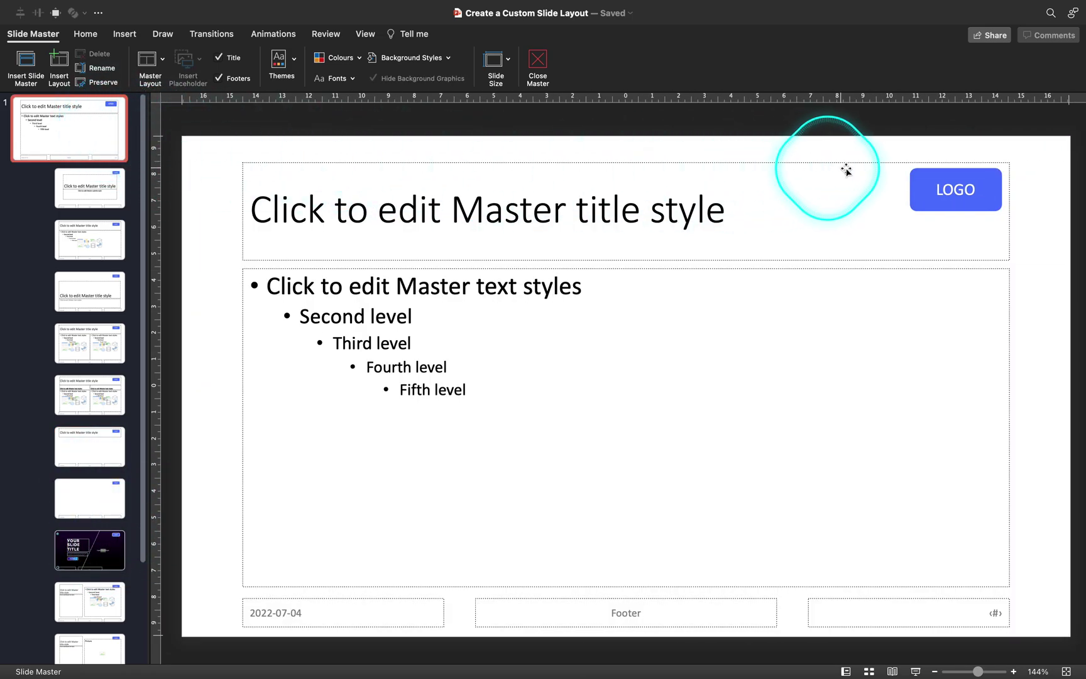
key(BackSpace)
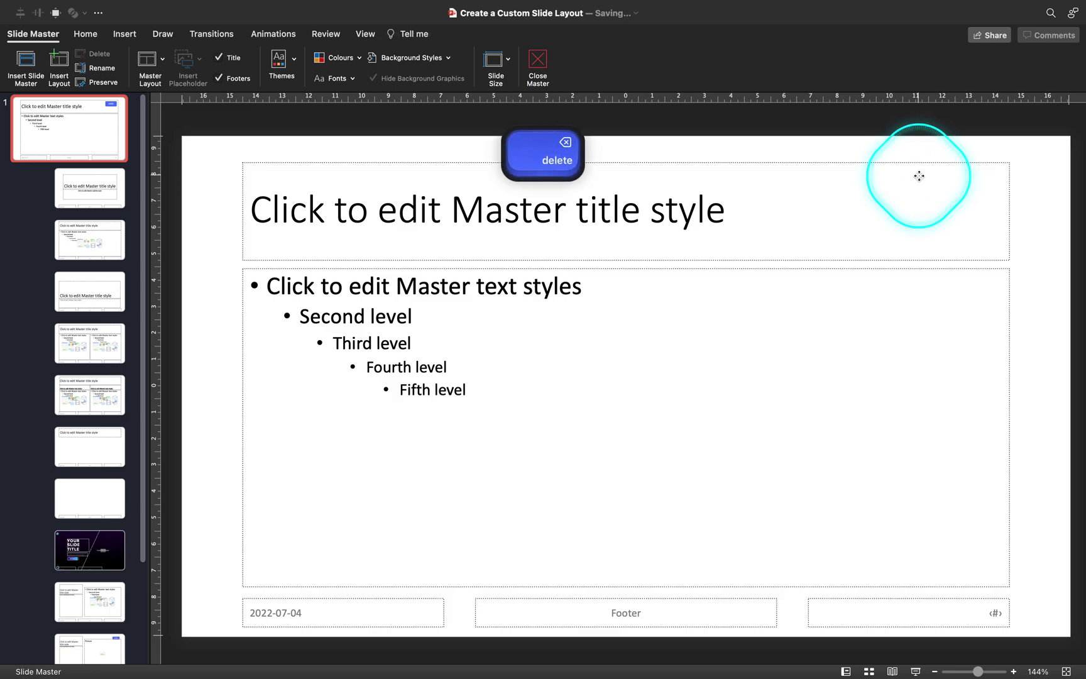
Duplicate the Blank slide layout.
scroll(146, 212, down, 5)
right_click(124, 381)
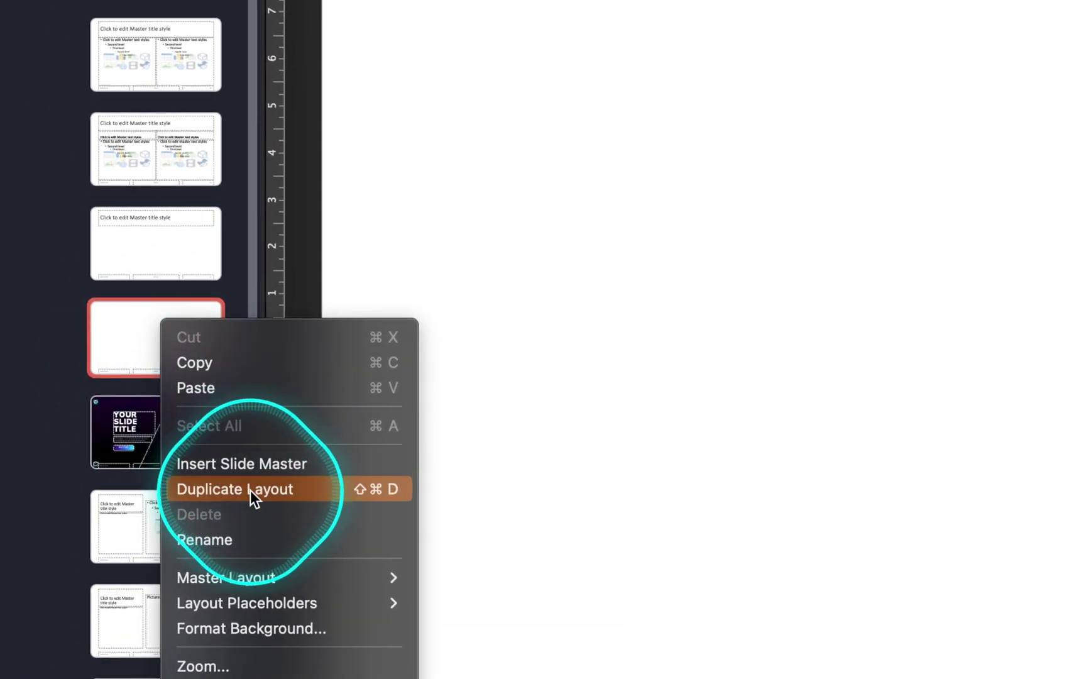
click(251, 490)
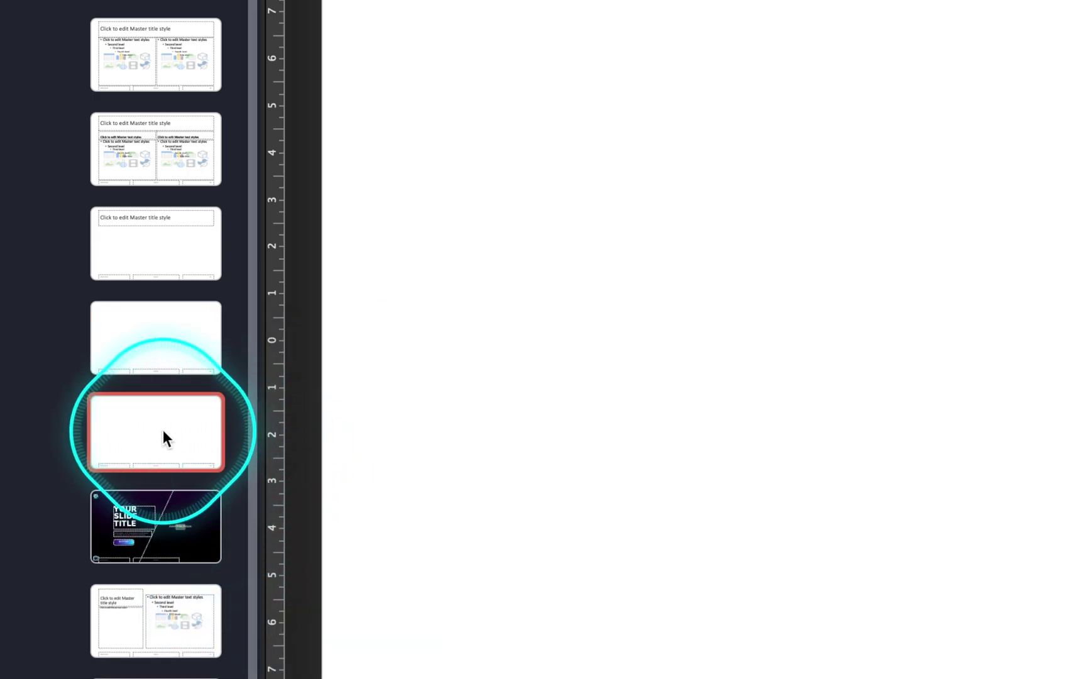
Rename the duplicated Blank layout to "you are awesome :)".
right_click(163, 430)
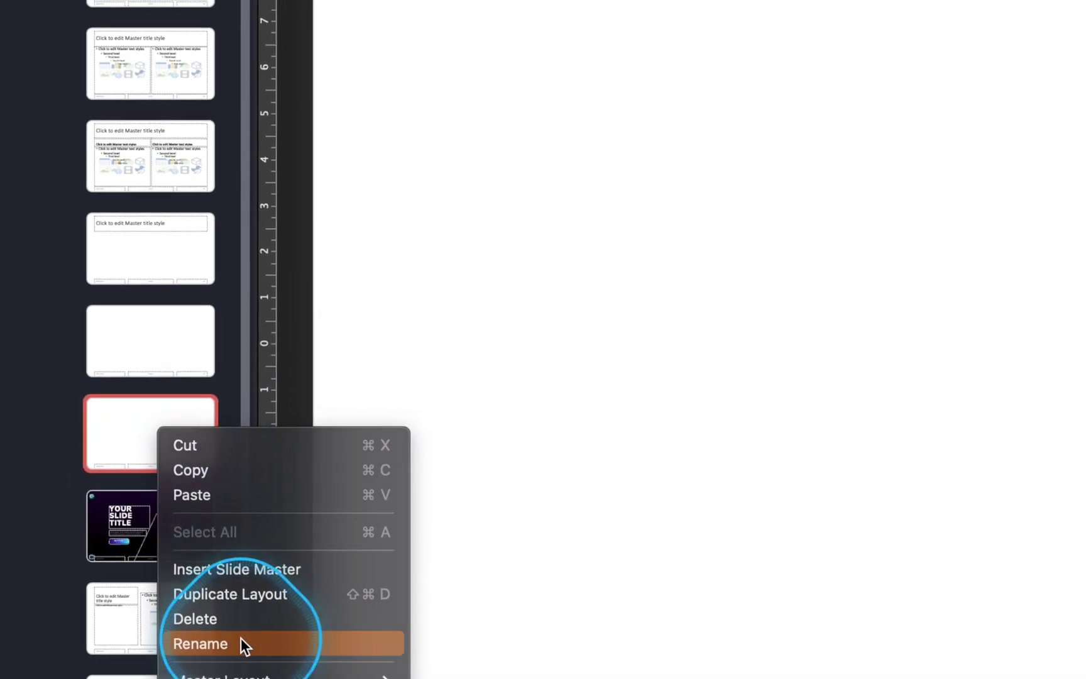
click(246, 642)
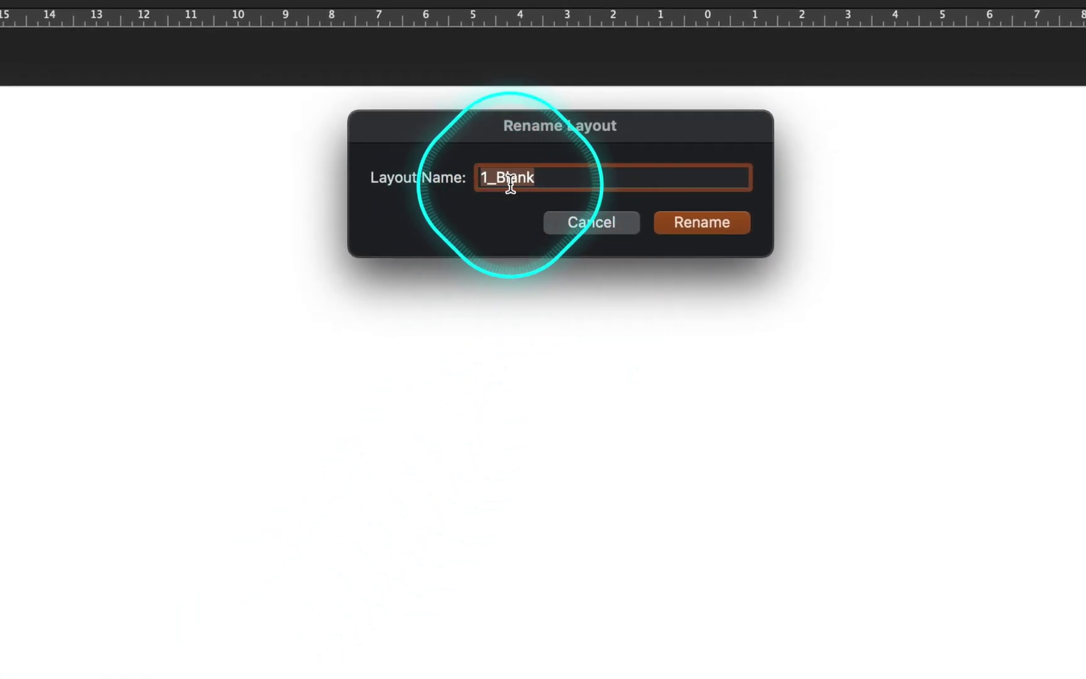
text(you are awesome :))
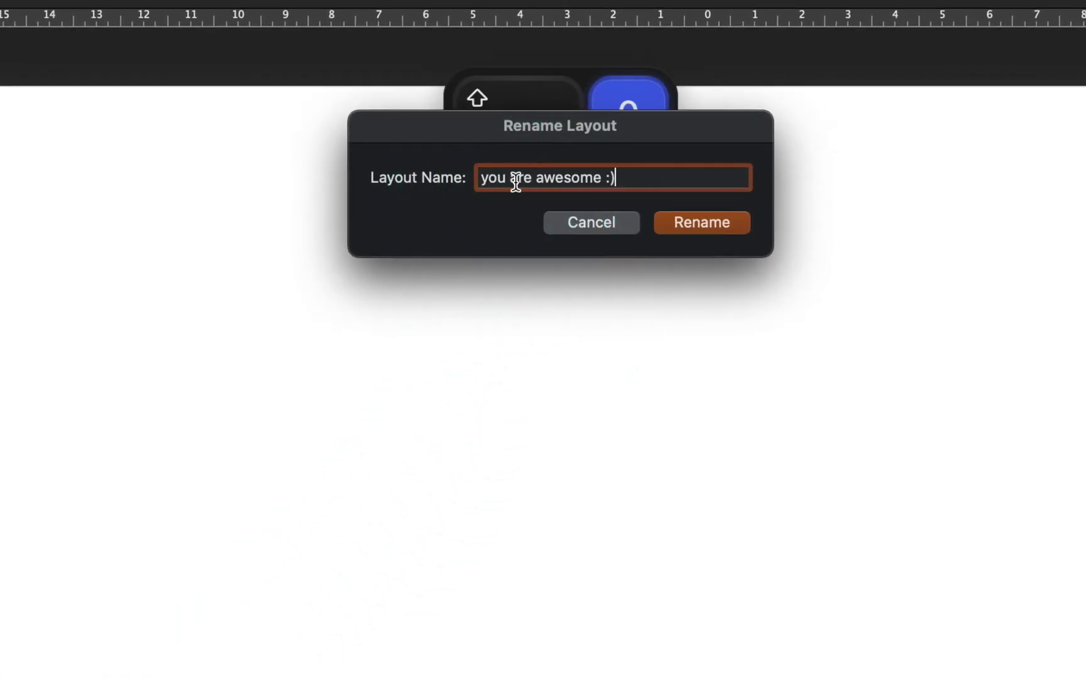
click(695, 222)
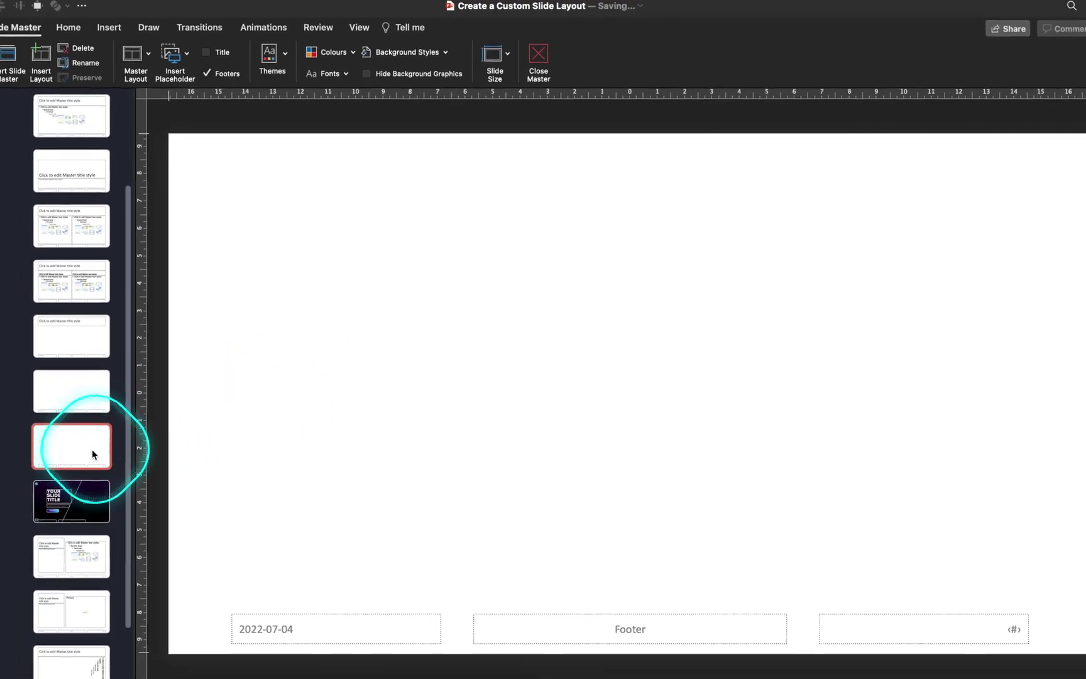
Give the renamed blank layout a gradient background fill, using the finished dark title layout as the reference.
click(93, 487)
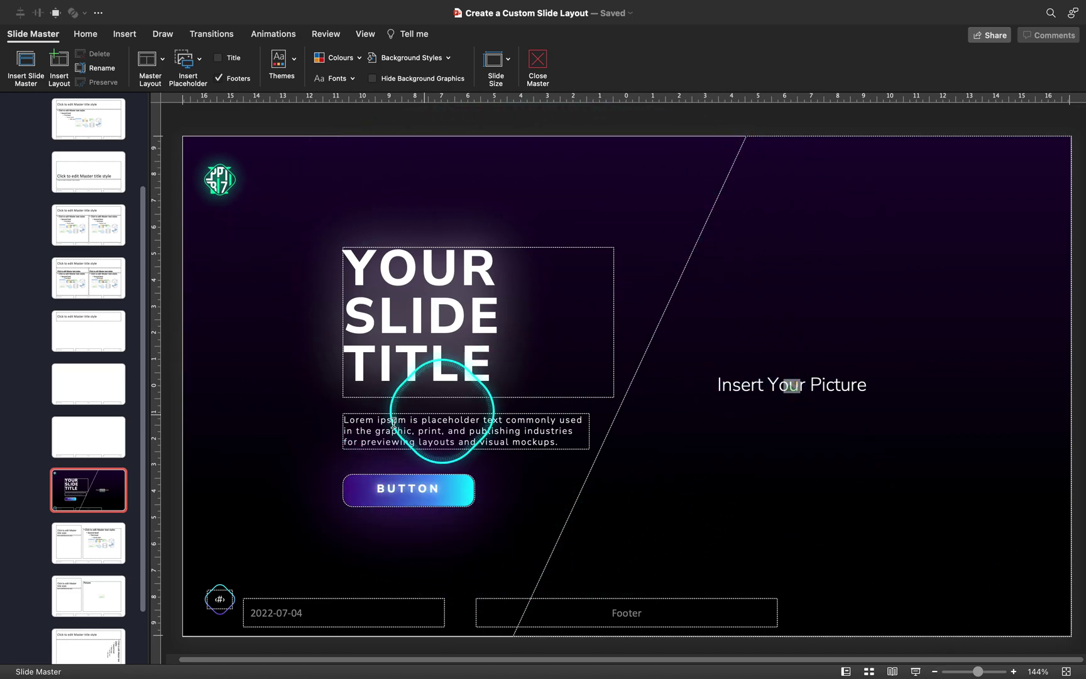
click(99, 447)
right_click(582, 296)
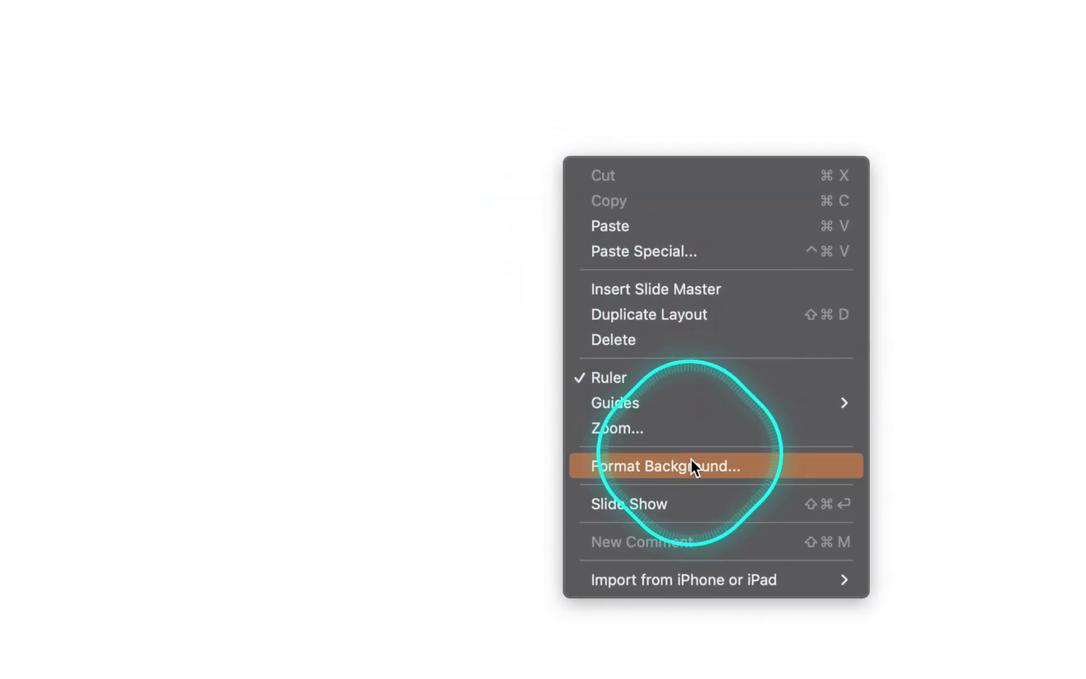
click(691, 466)
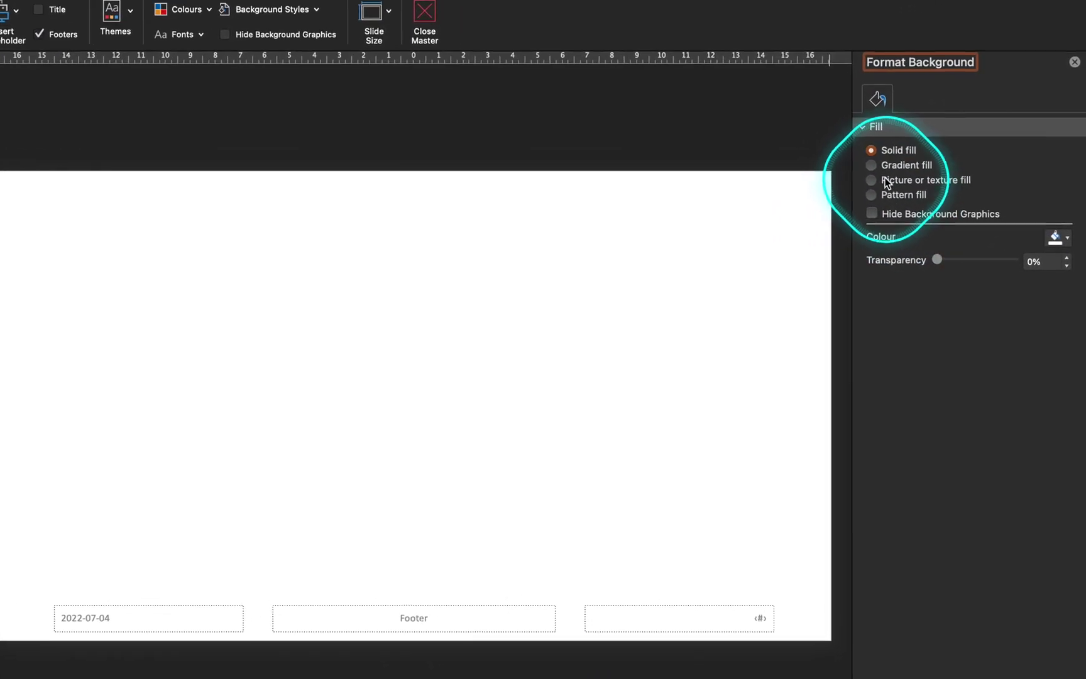
click(904, 185)
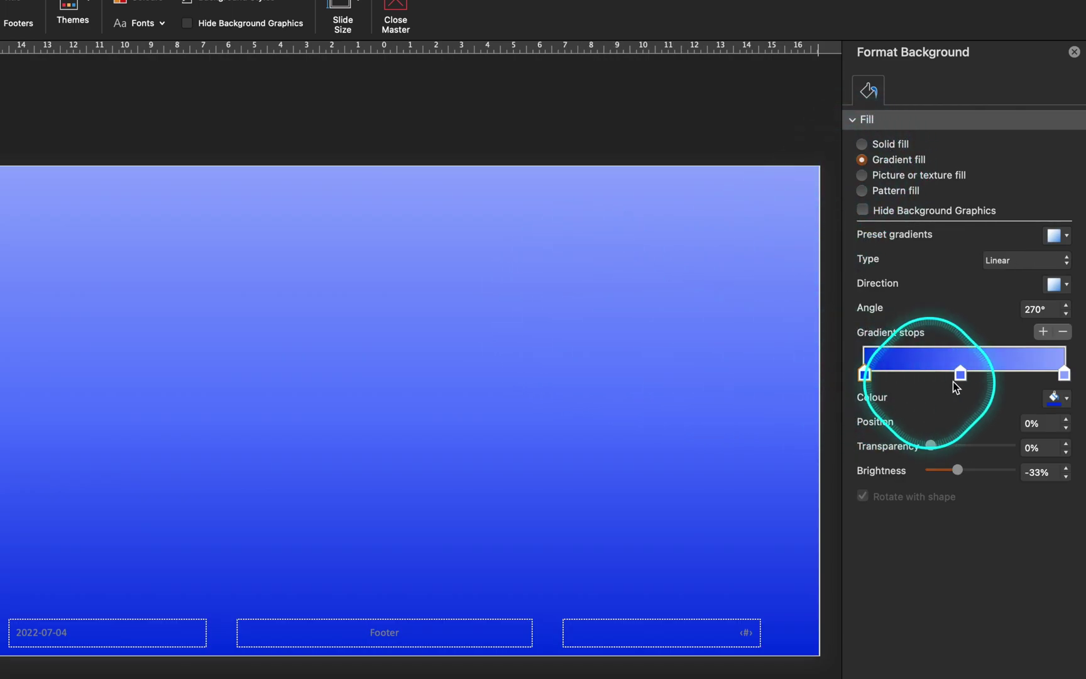
Remove the middle gradient stop, then make the end stop black at position 75%.
drag(962, 384, 962, 399)
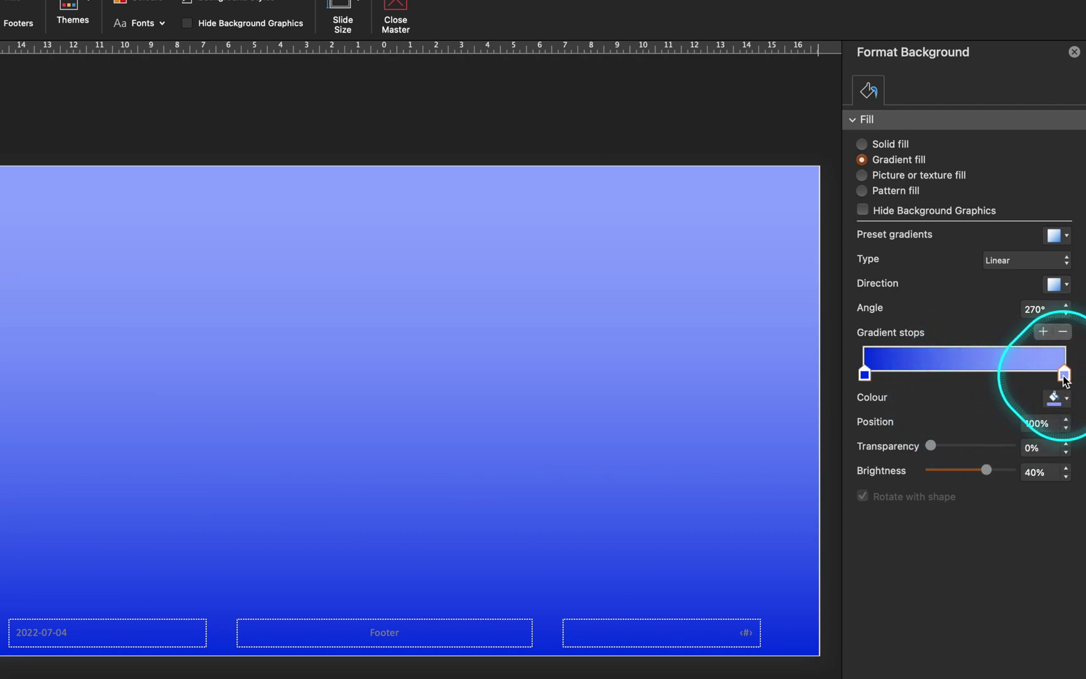
click(1064, 399)
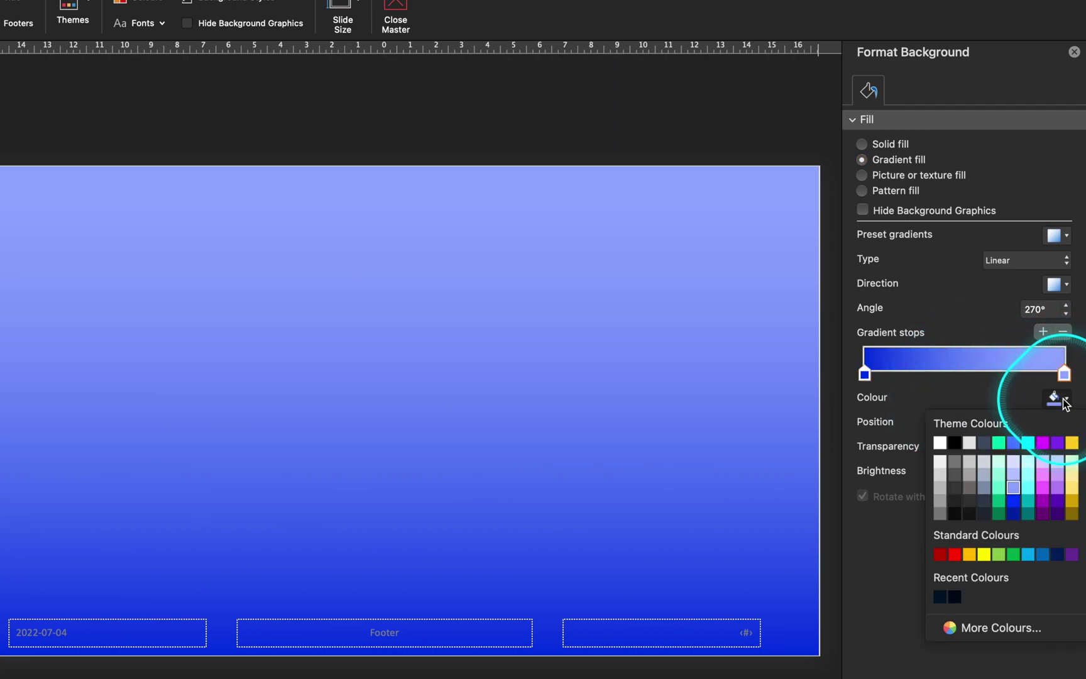
click(954, 443)
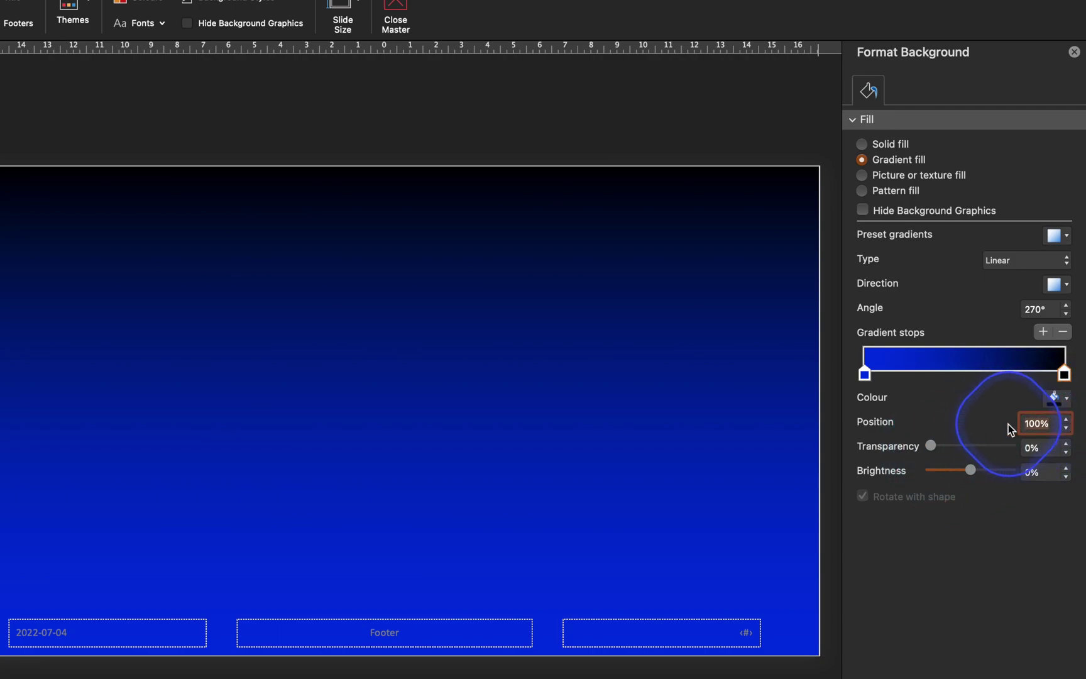
text(75)
key(Return)
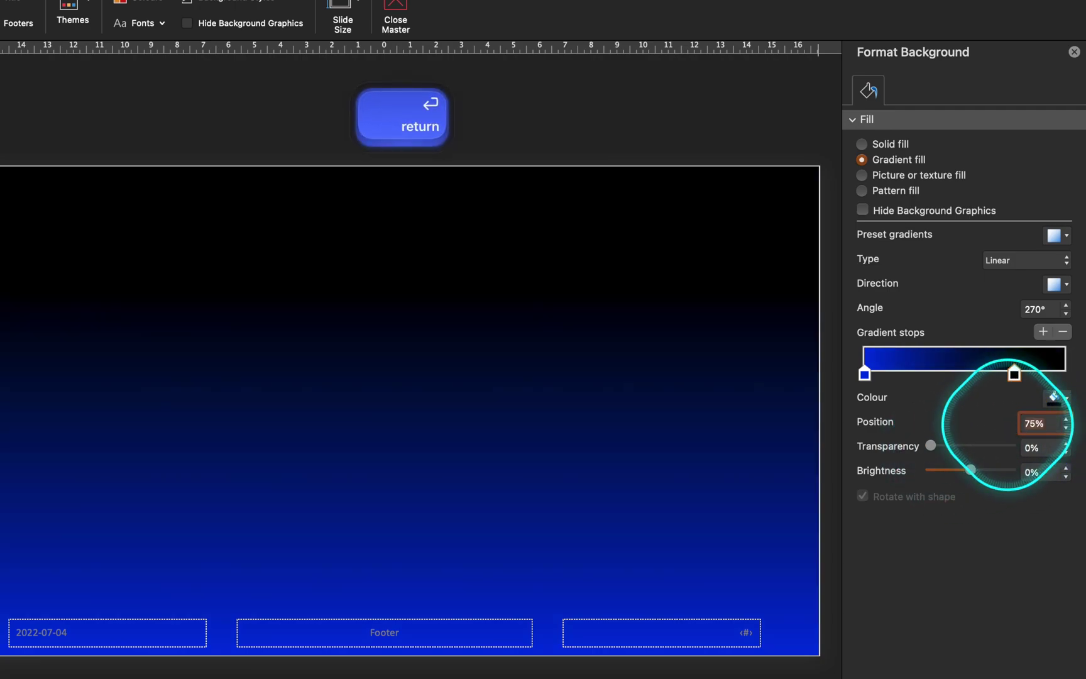
Set the gradient direction to 90° and colour the first stop dark purple with -80% brightness.
click(1067, 286)
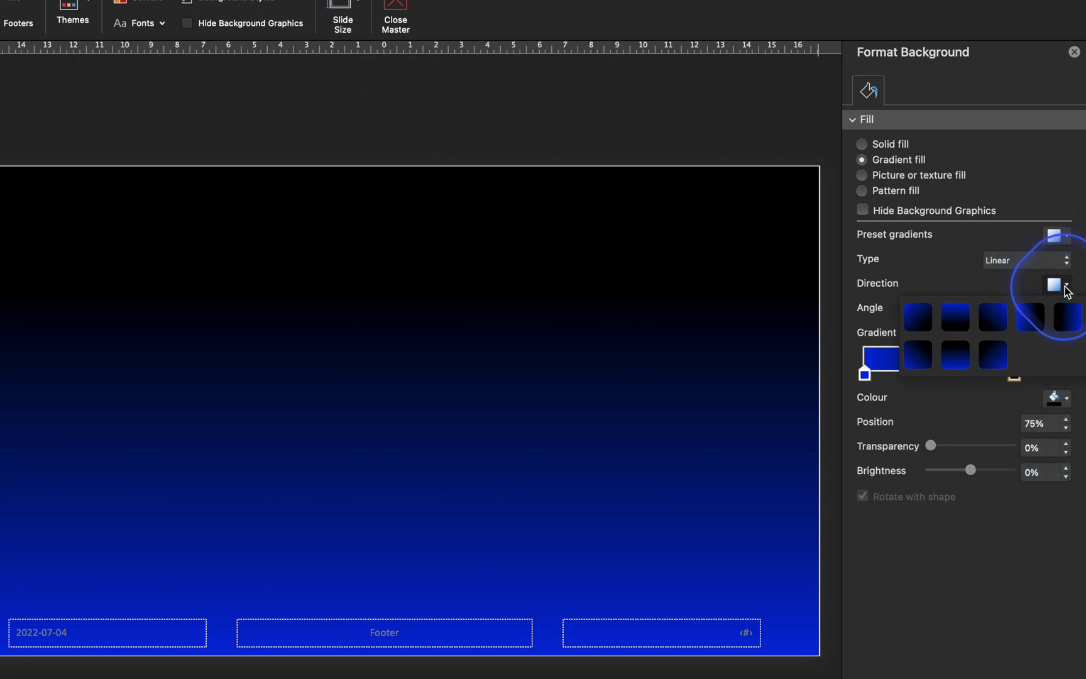
click(957, 316)
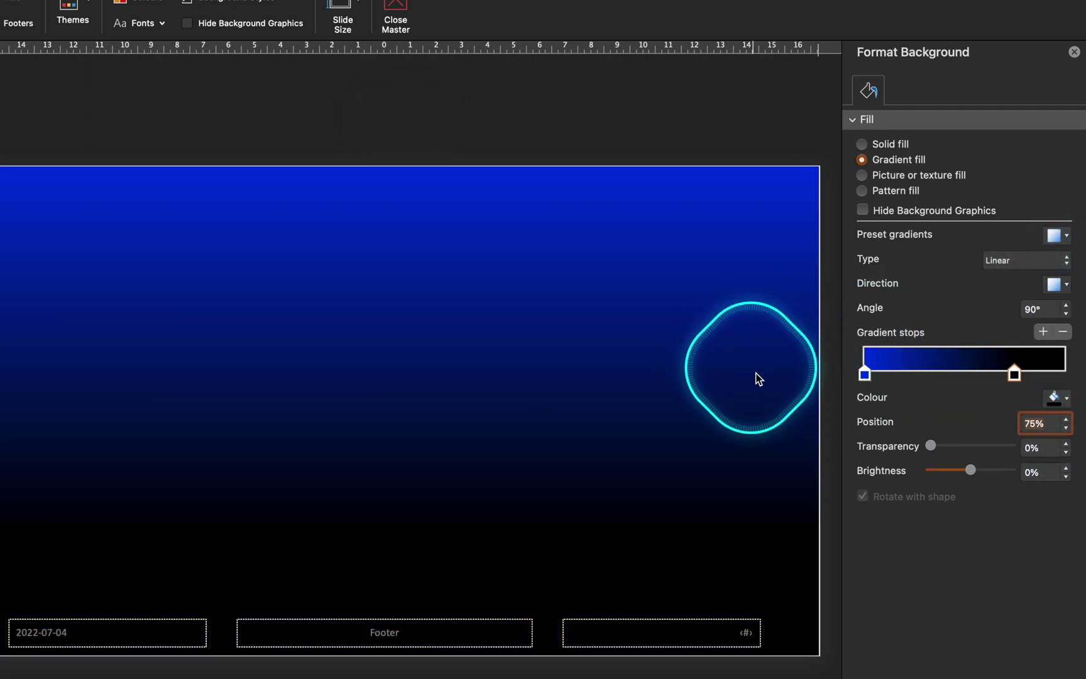
click(865, 375)
click(1066, 398)
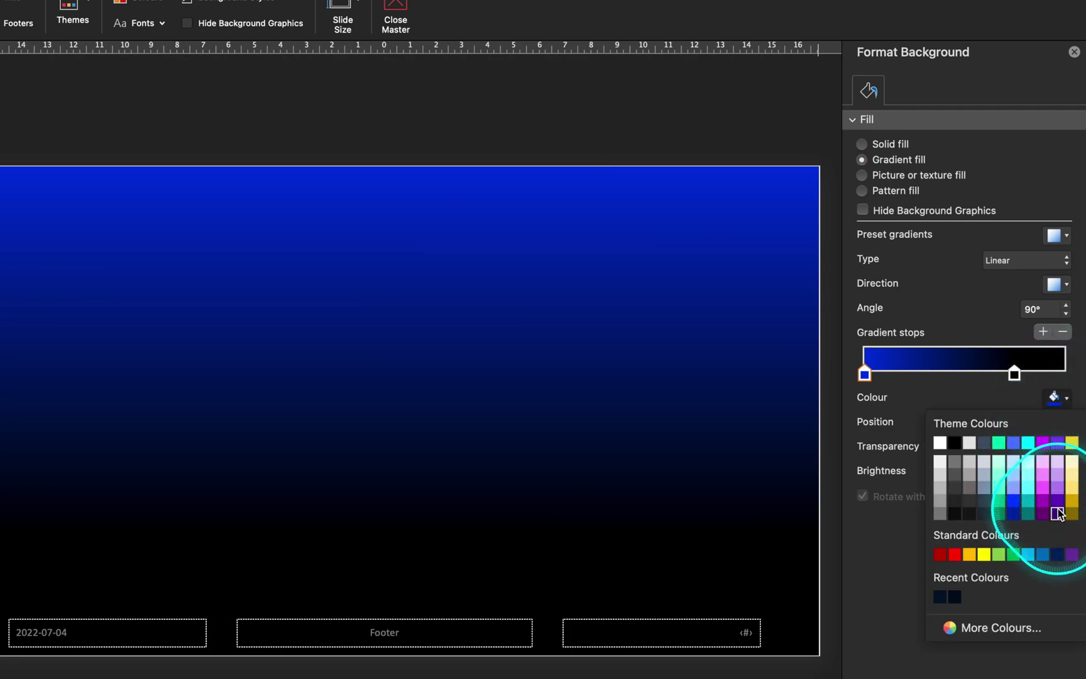
click(1058, 513)
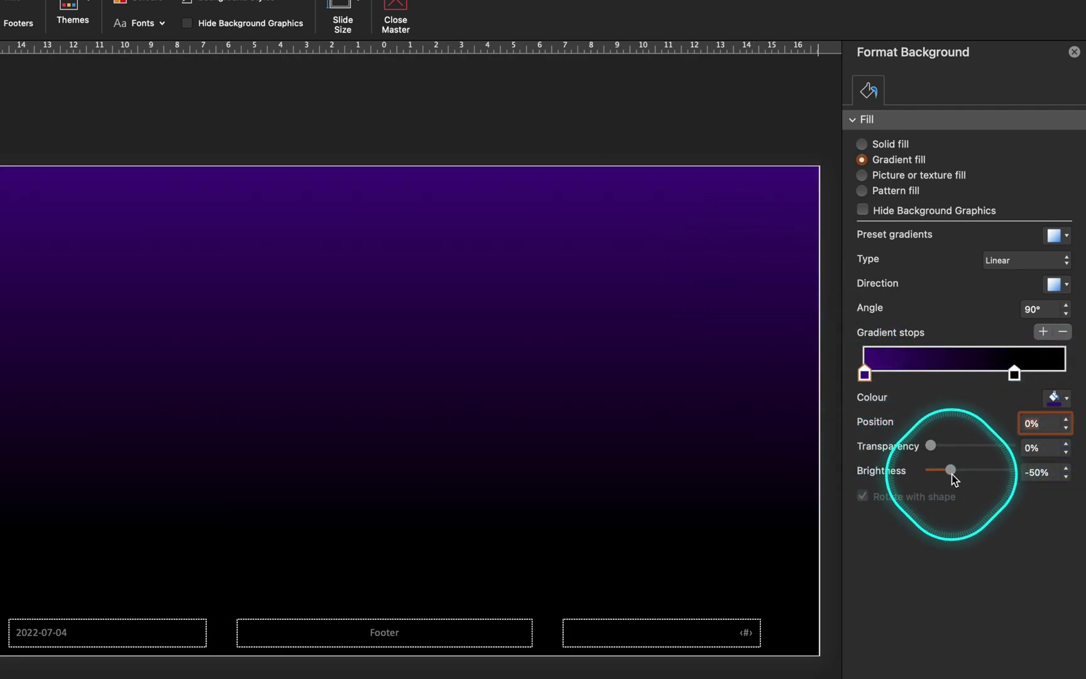
click(1032, 476)
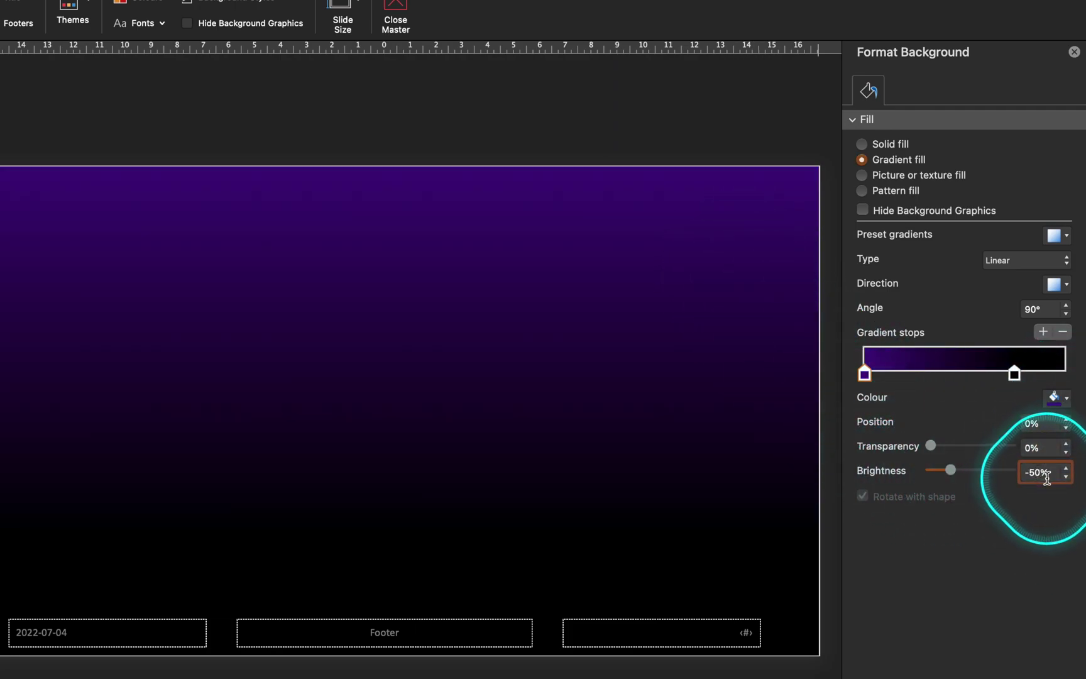
text(8)
key(Return)
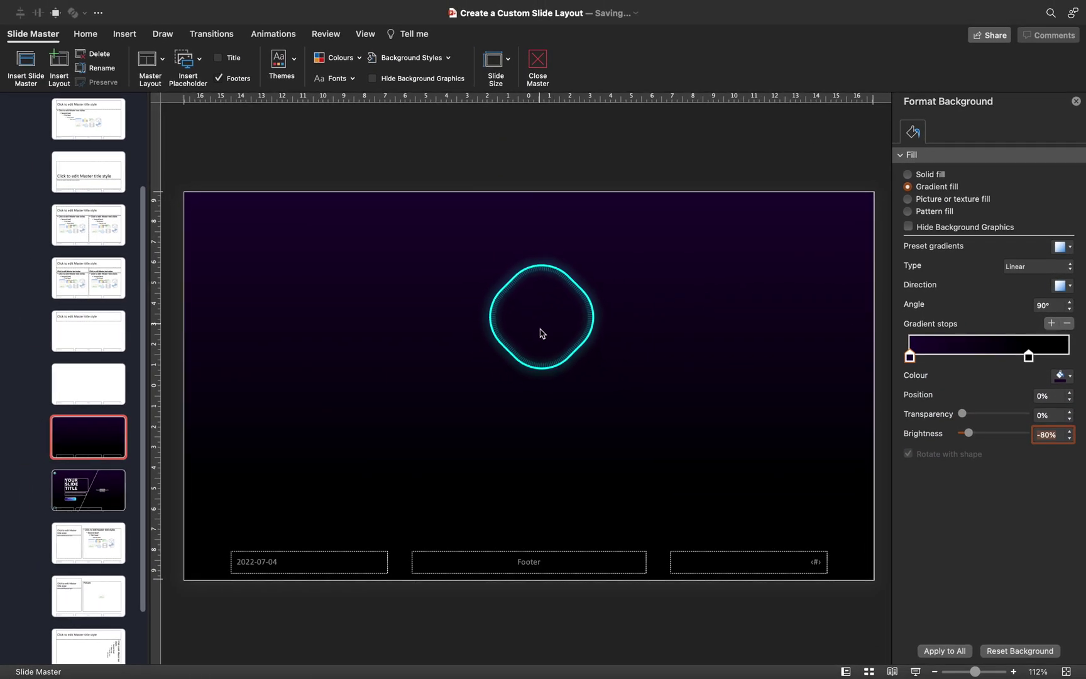
Copy the glowing green logo from the finished dark title layout onto the same spot of the new layout.
click(111, 490)
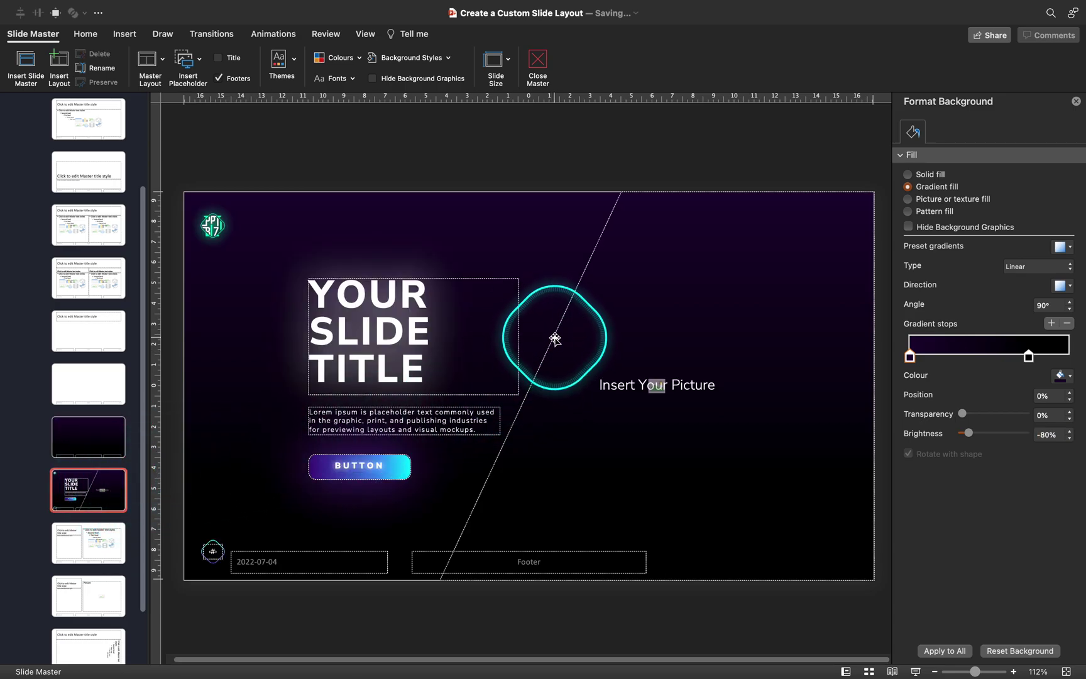
click(213, 225)
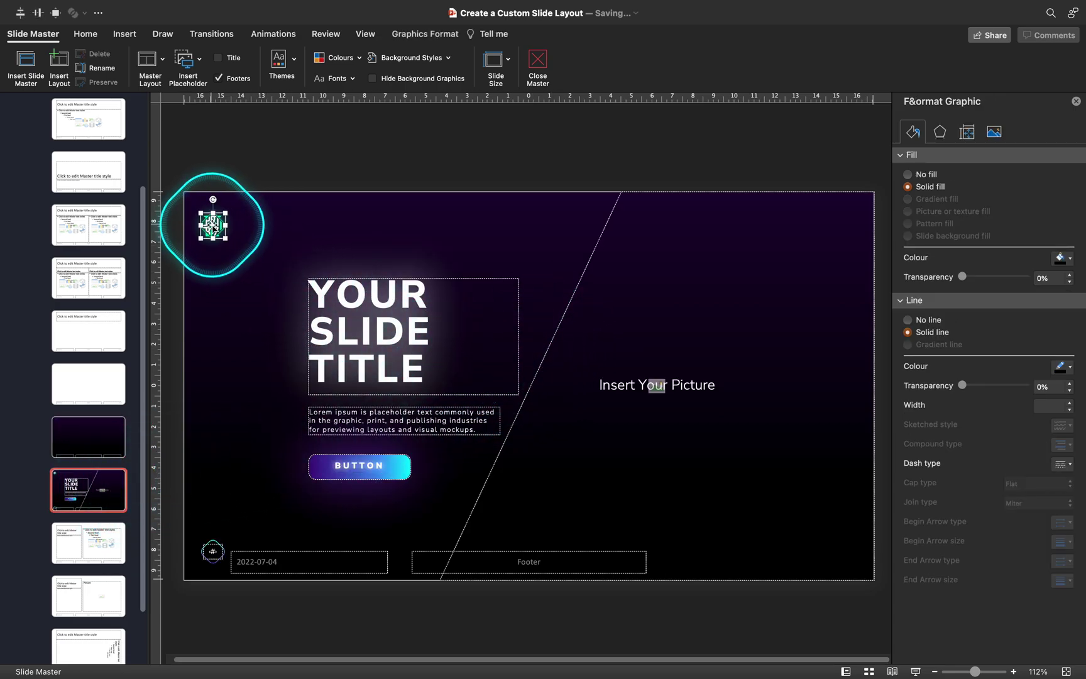
click(108, 437)
click(225, 266)
key(super+v)
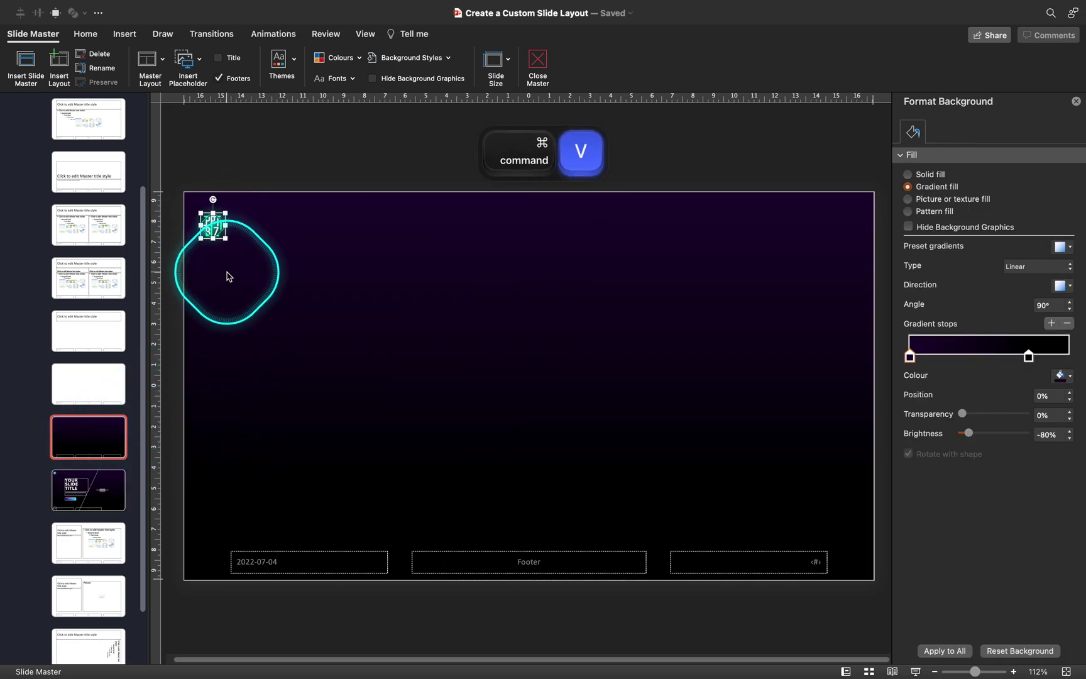
click(255, 166)
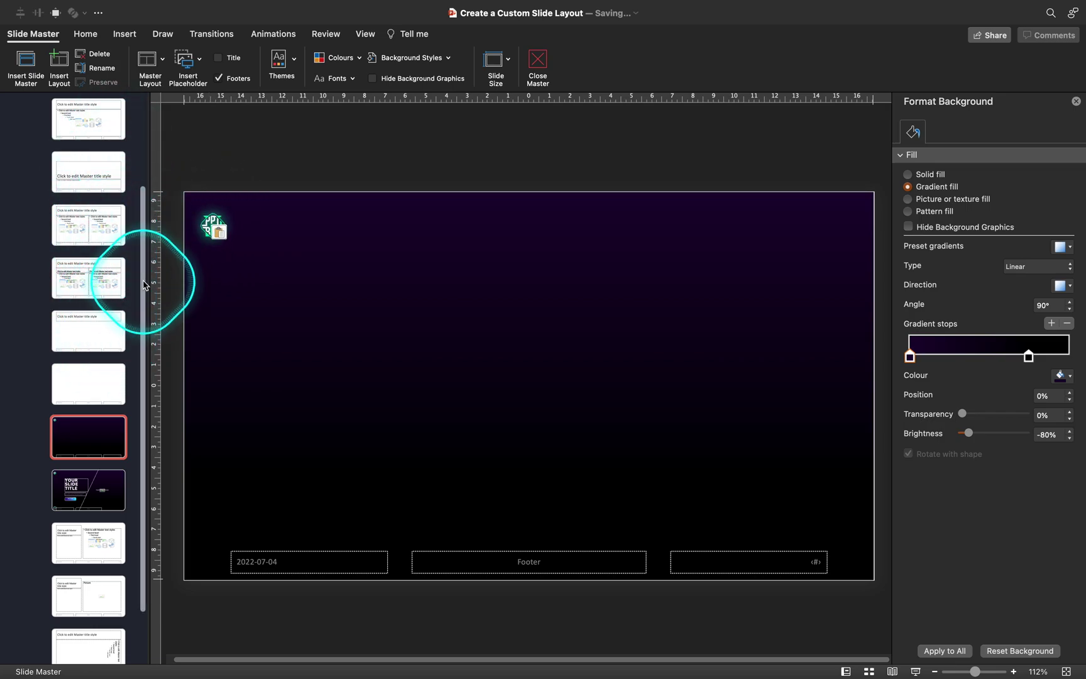
Compare the parent slide master, the new layout, the Blank layout and the finished title layout for their logo and slide number.
scroll(141, 279, up, 5)
click(63, 125)
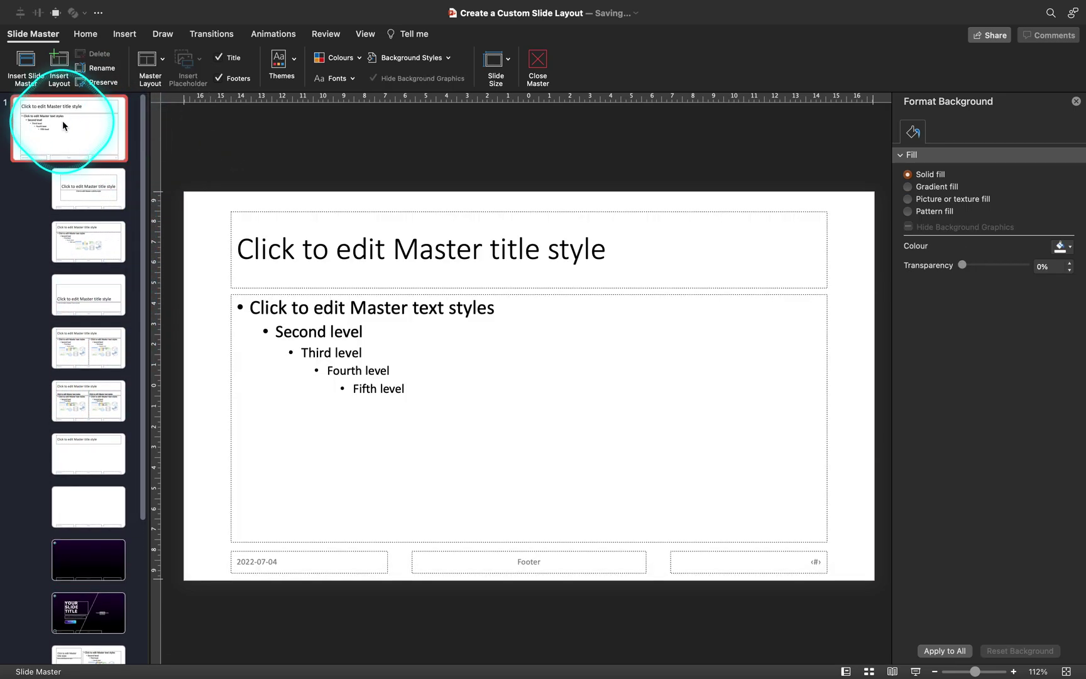
drag(145, 209, 147, 341)
click(104, 389)
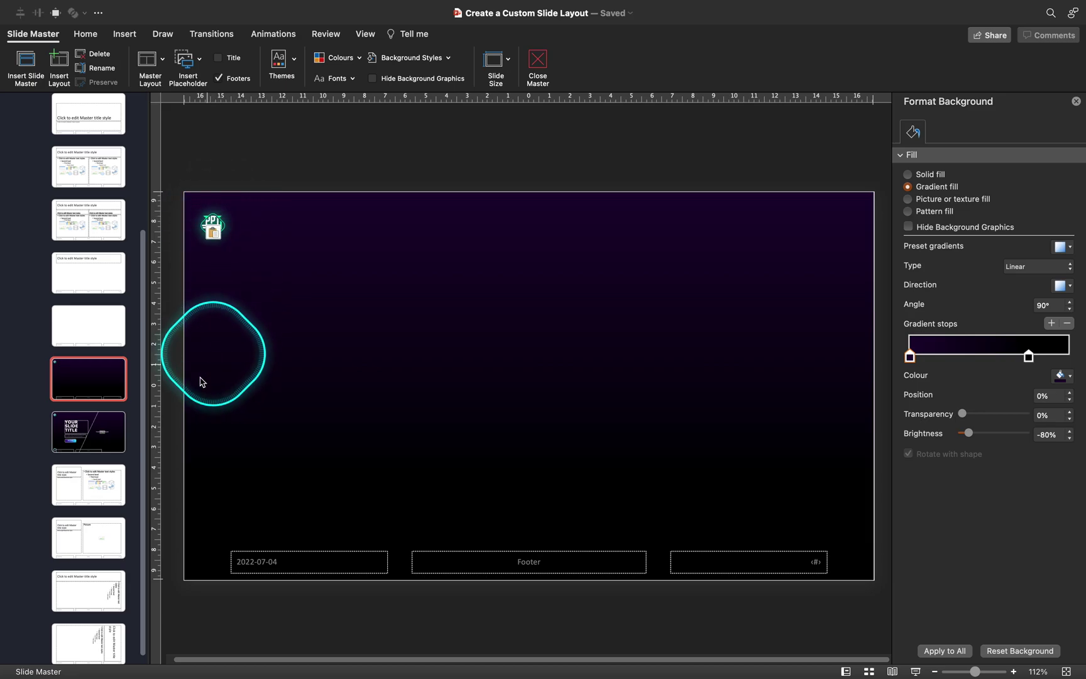
click(103, 429)
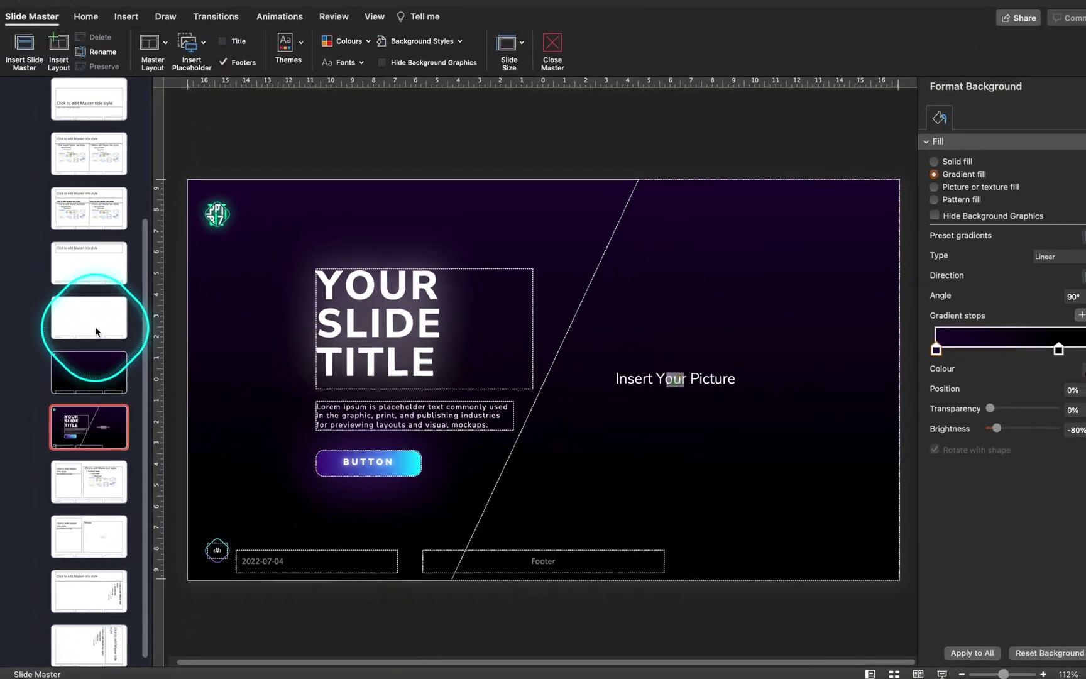
click(96, 340)
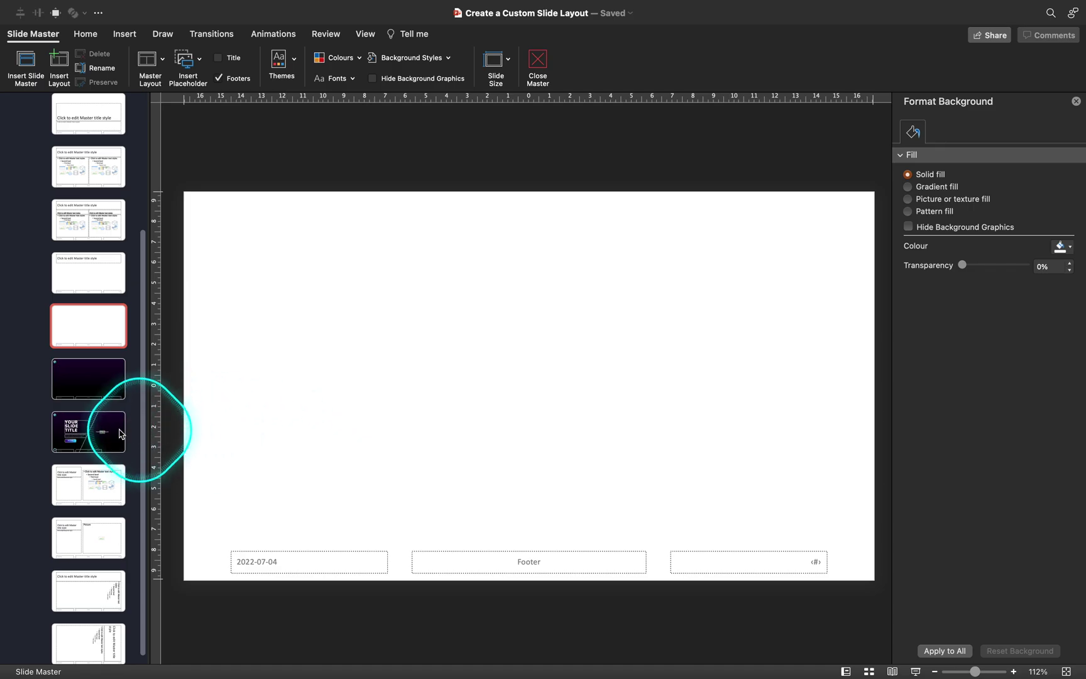
click(83, 434)
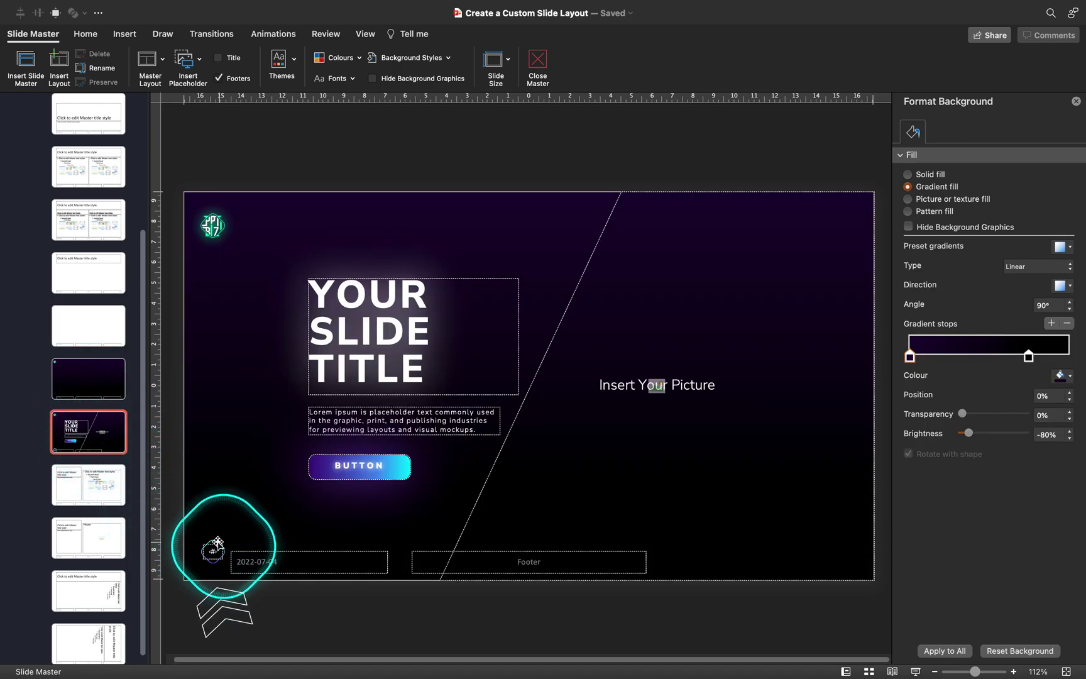
Move the slide number placeholder of the new layout to the middle of the slide.
click(104, 387)
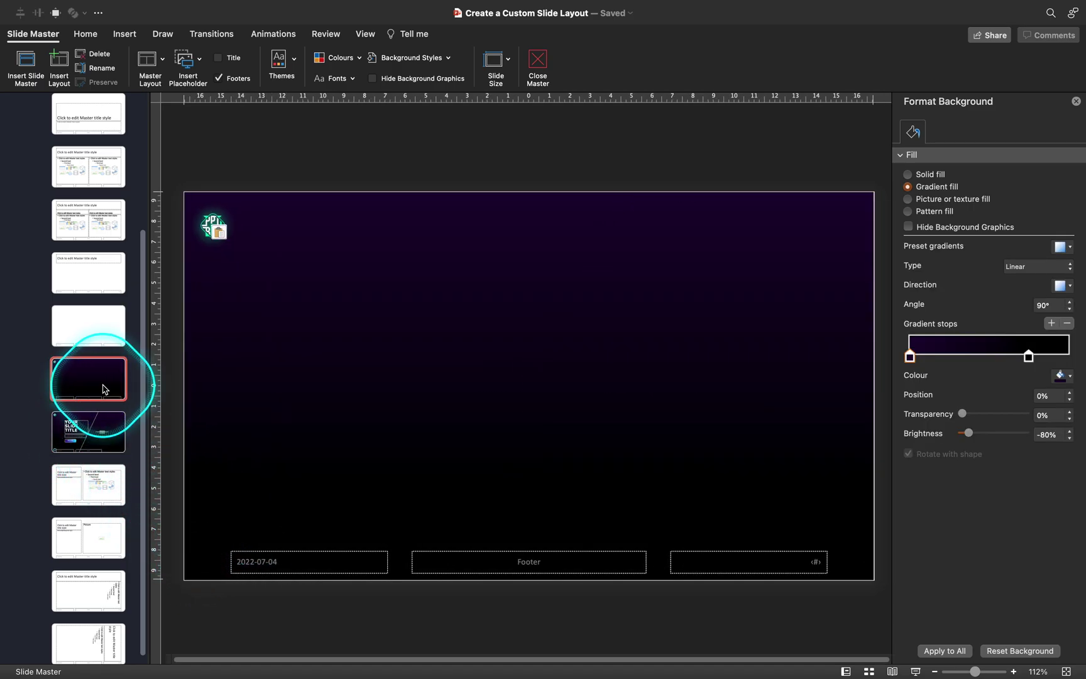
click(754, 553)
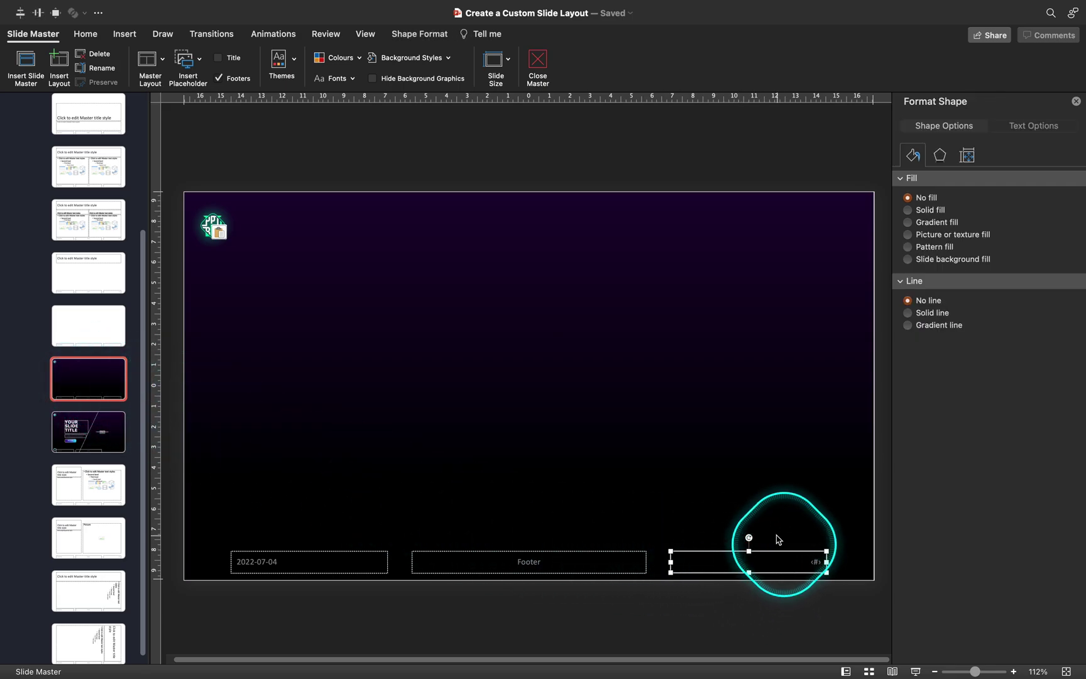
drag(779, 554, 546, 395)
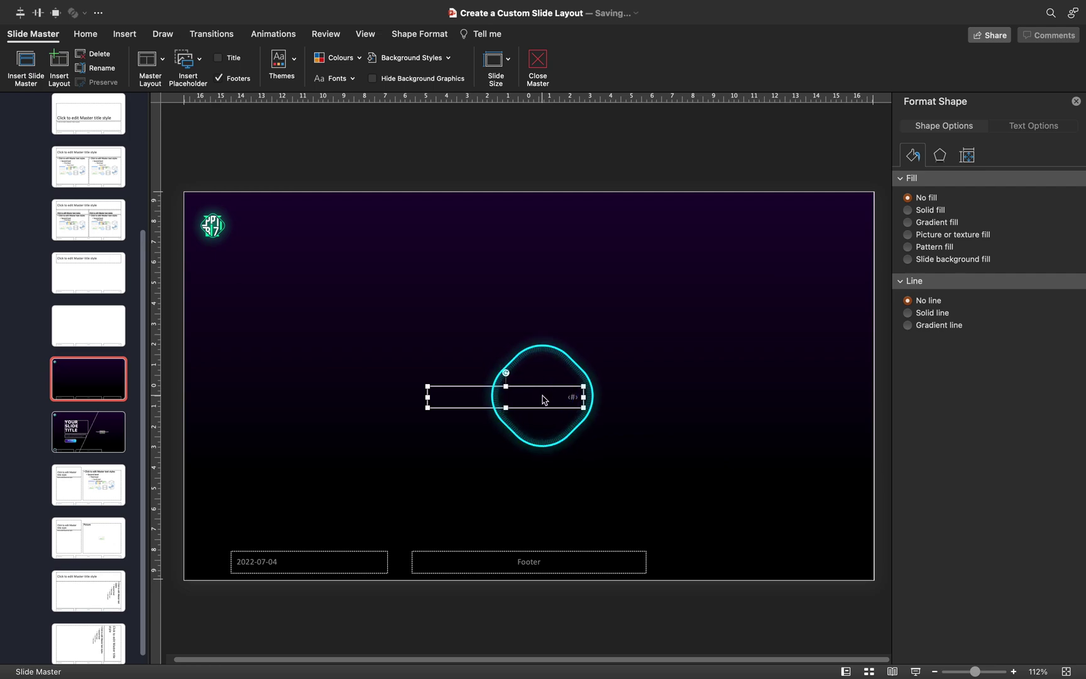
Make the slide number text white and centre it within its placeholder.
drag(974, 671, 985, 672)
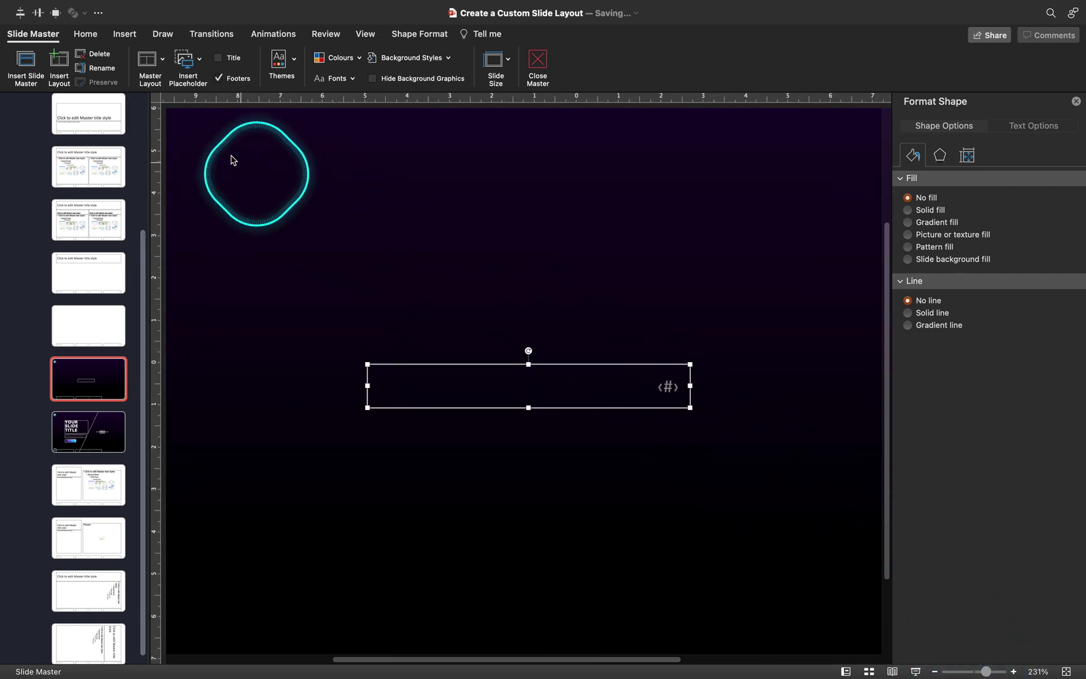
click(88, 36)
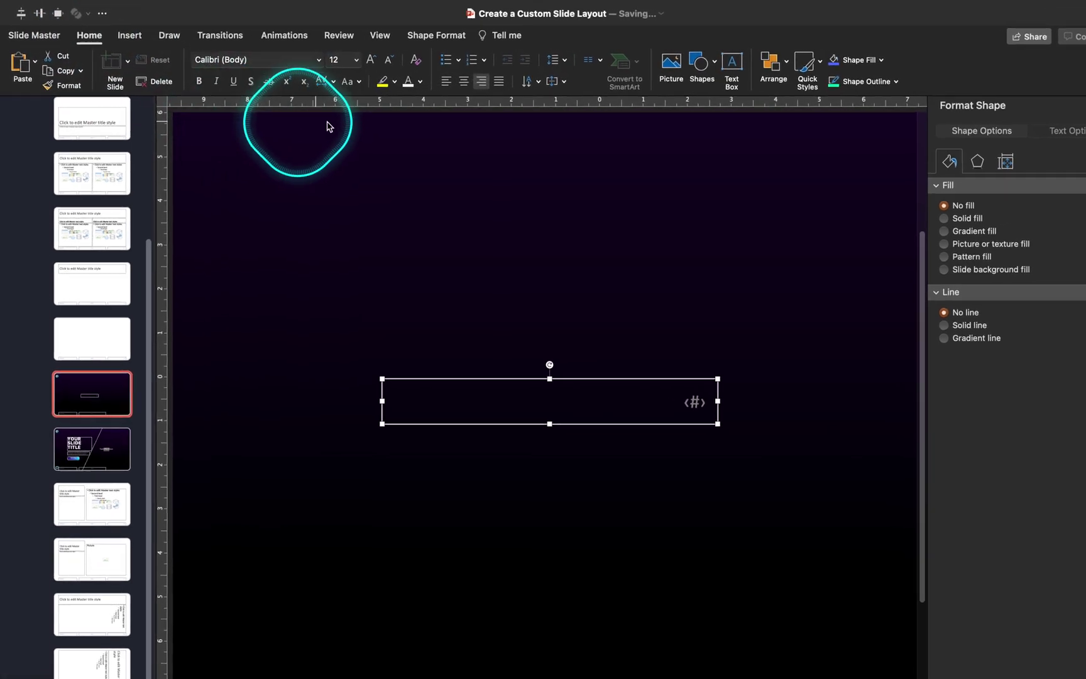
click(394, 82)
click(563, 98)
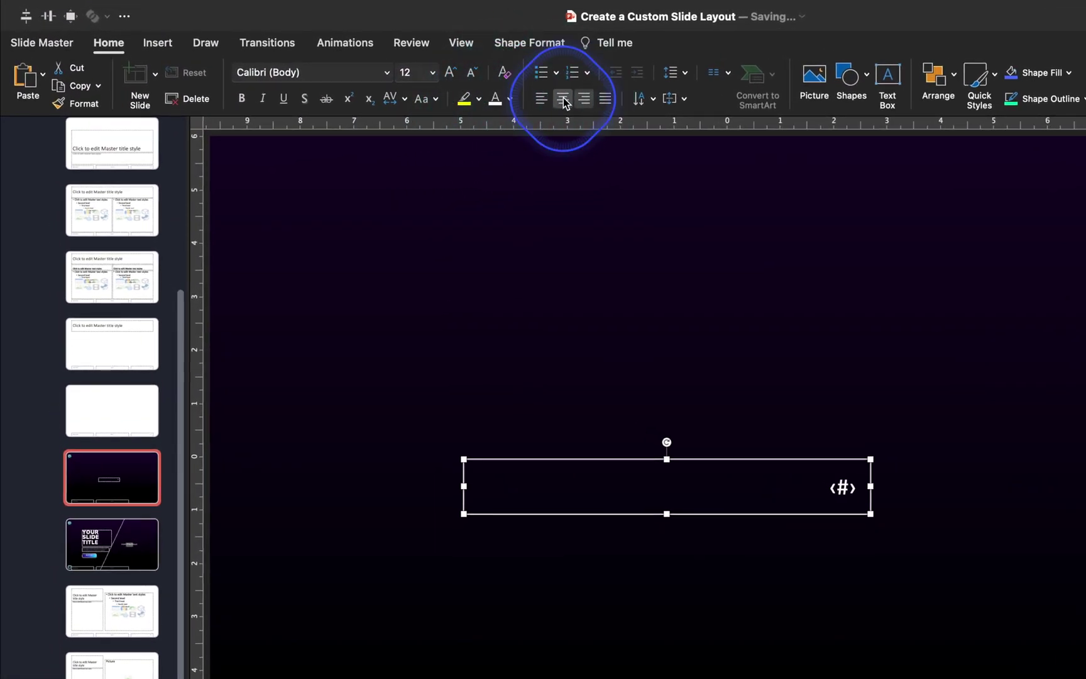
Set the slide number's font to Nunito Sans Light at size 10.
click(327, 74)
text(Nunito)
key(Right)
key(Return)
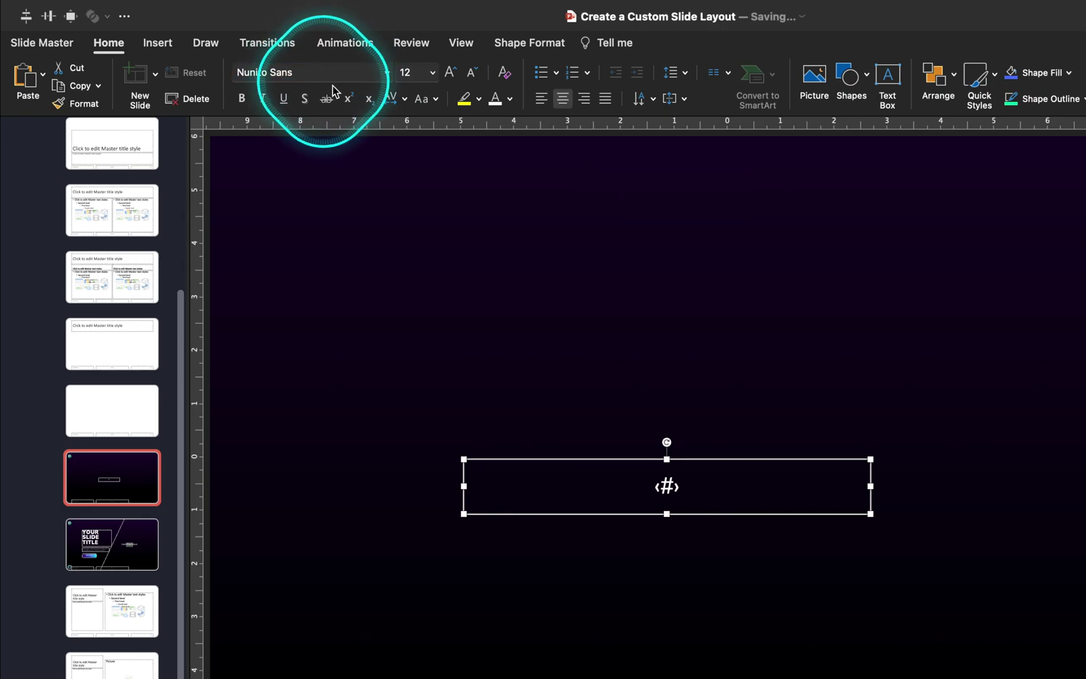
click(388, 74)
mouse_move(386, 214)
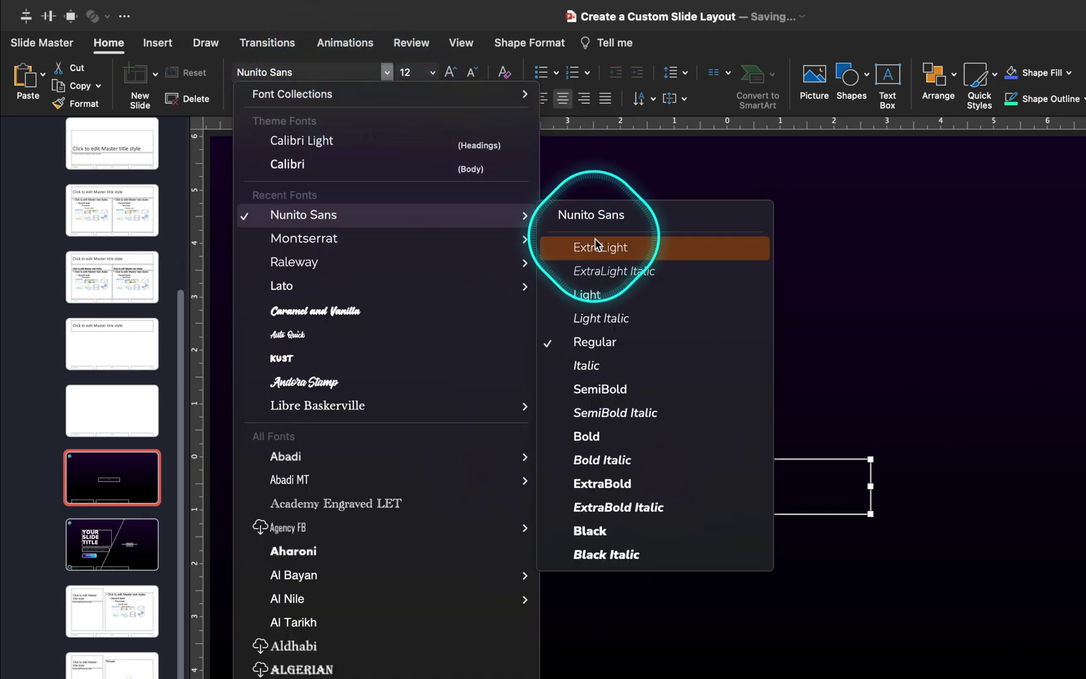
click(612, 295)
click(420, 72)
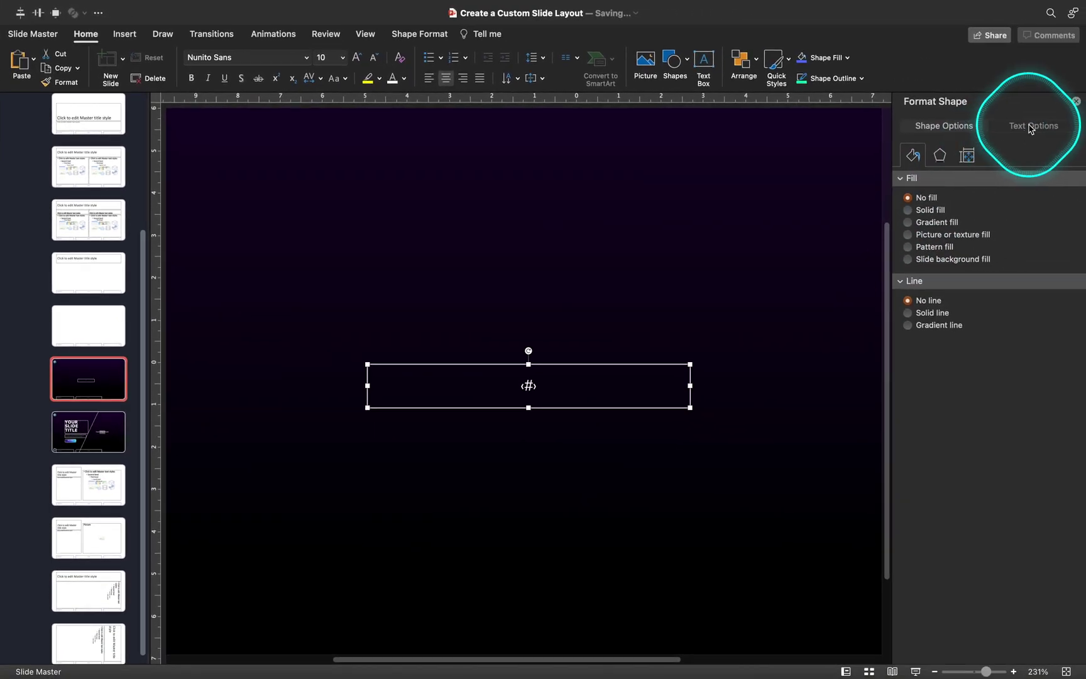
Make the slide number placeholder resize to fit its text and turn off text wrapping.
click(1031, 128)
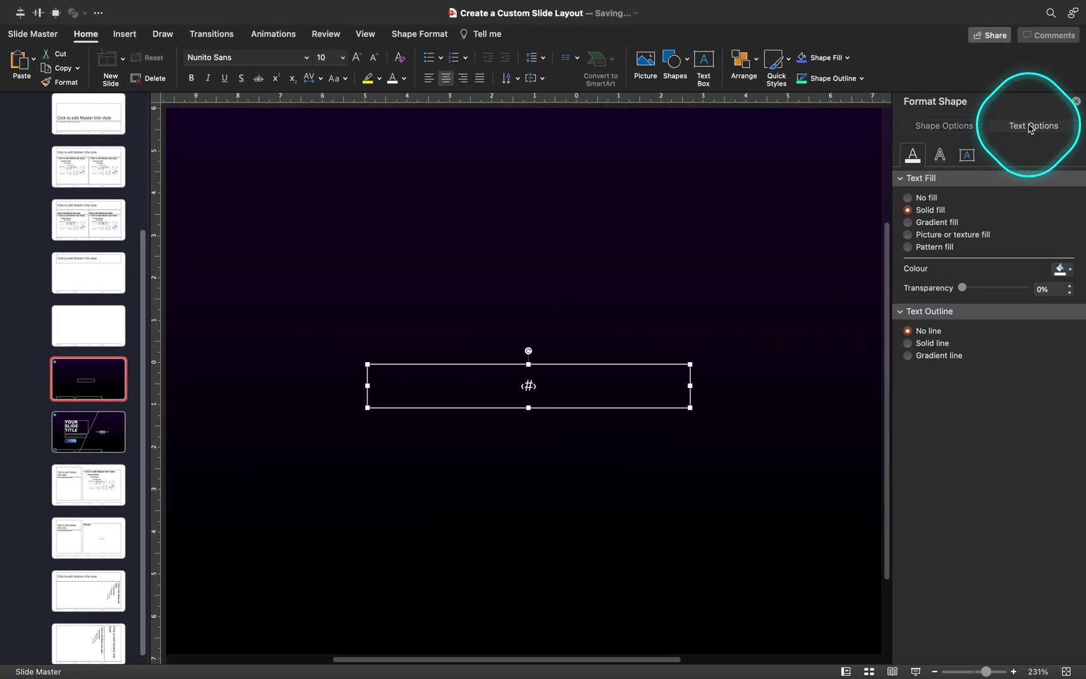
click(967, 155)
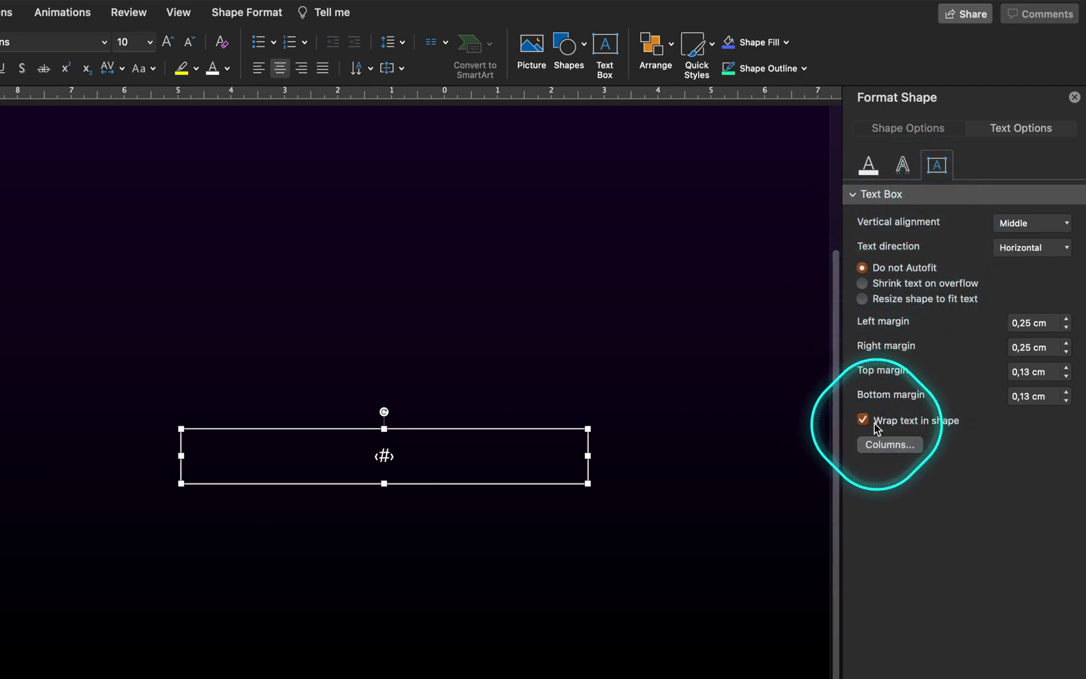
click(862, 299)
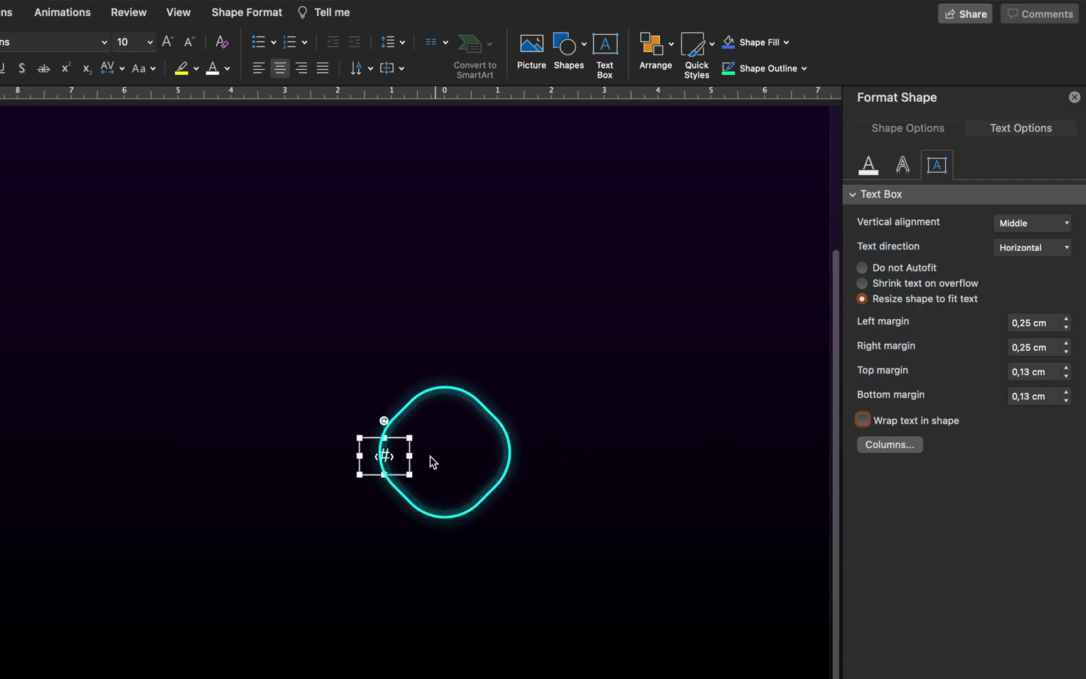
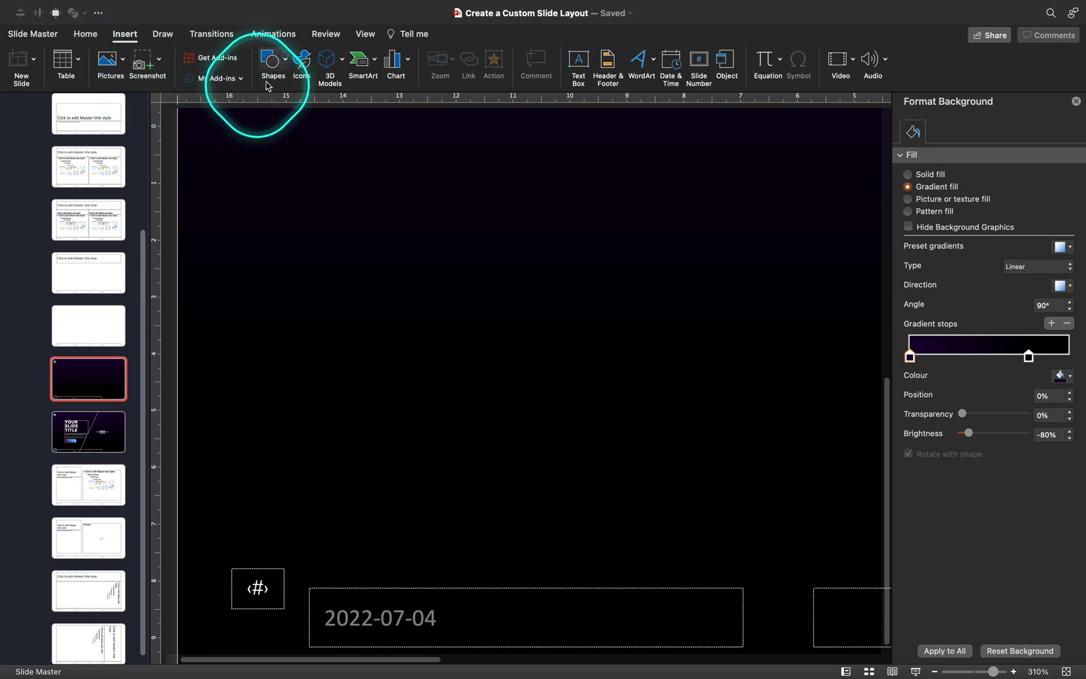
Insert a rounded square about 1.33 cm wide above the slide number and rotate it 45° into a diamond.
click(286, 62)
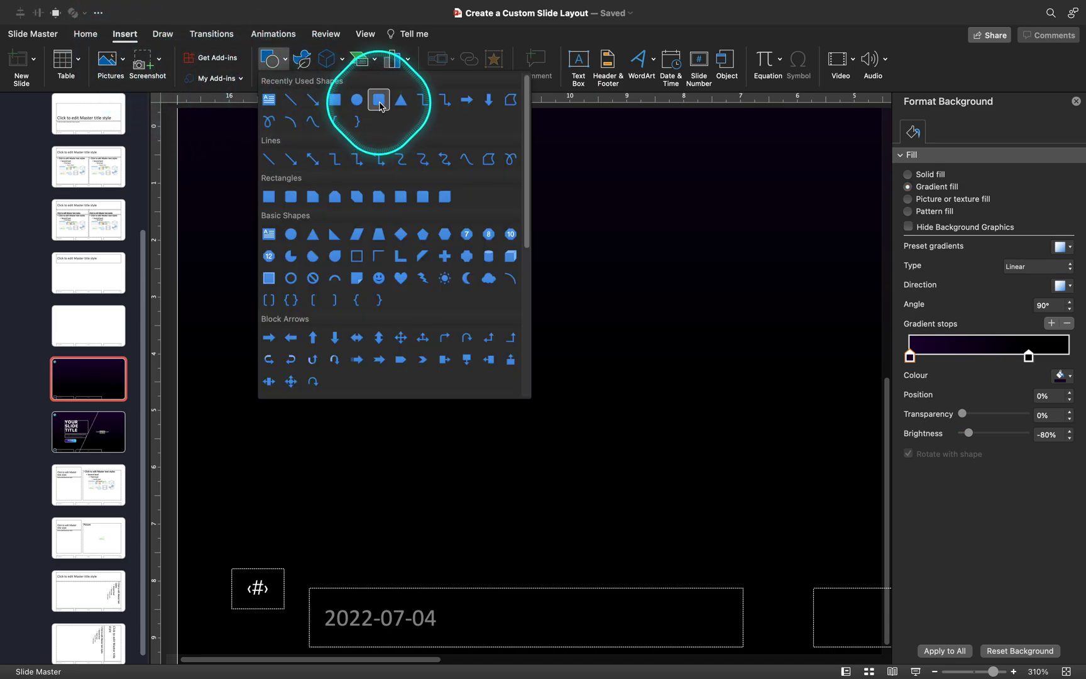
click(379, 100)
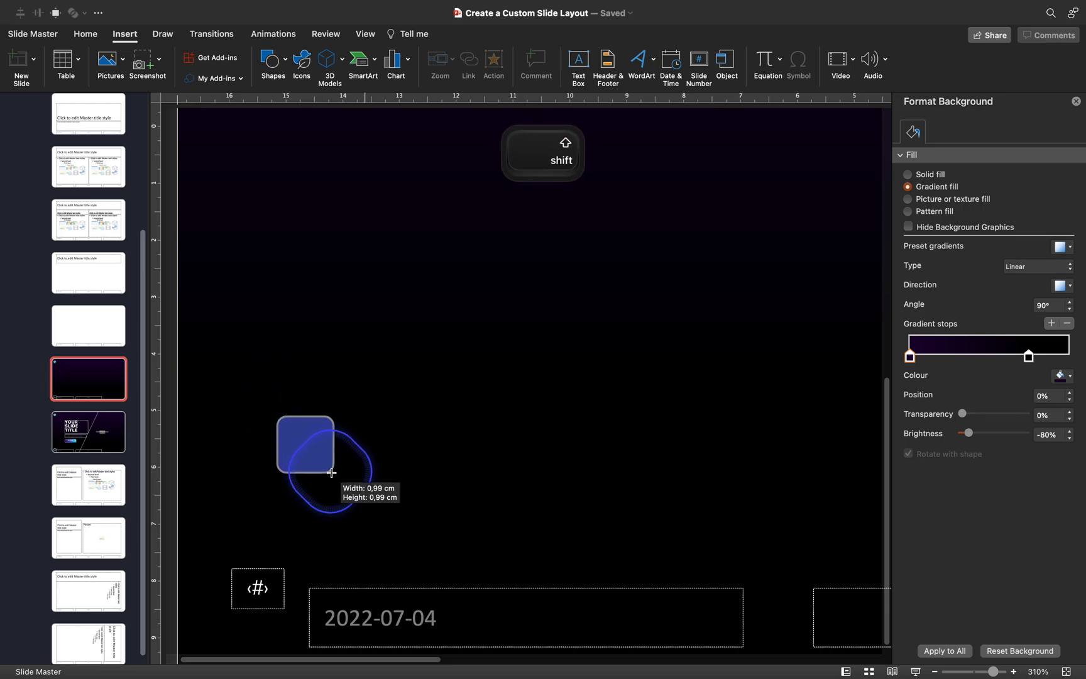
drag(338, 481, 352, 493)
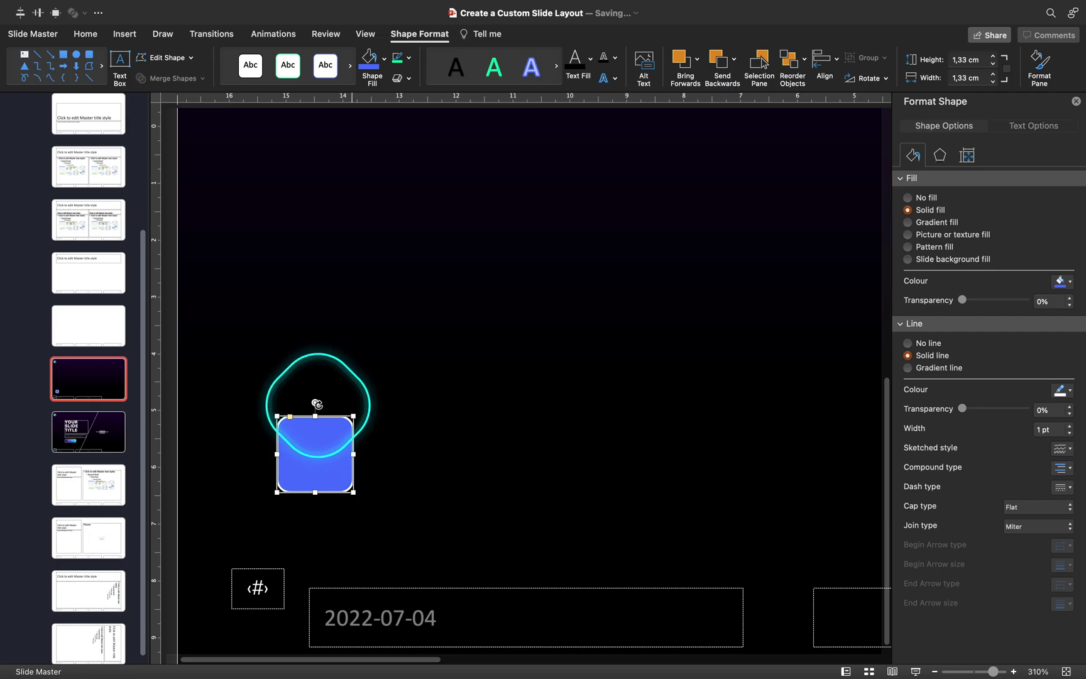
key(shift)
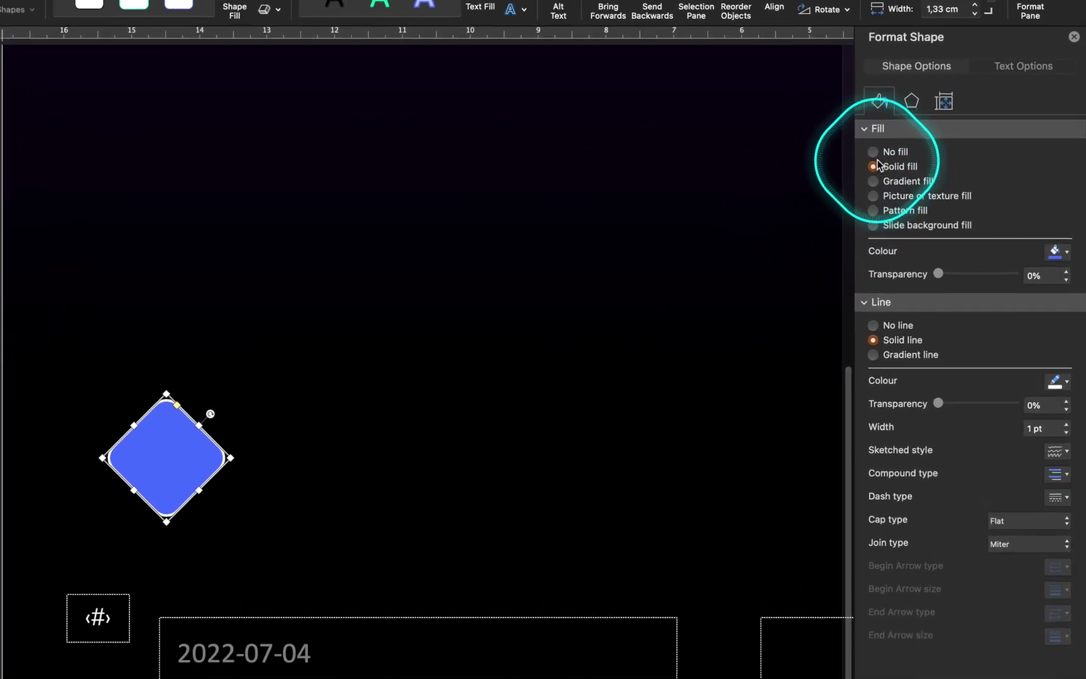
Remove the diamond's fill and give it a gradient outline with two stops, running from cyan to purple.
click(908, 198)
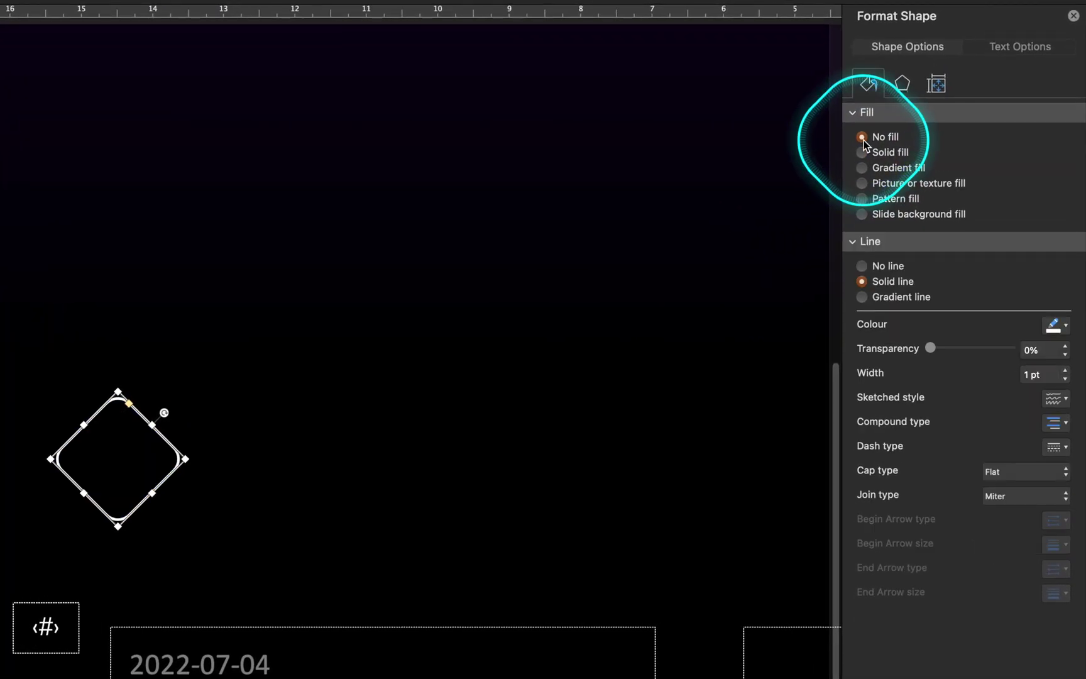
click(864, 298)
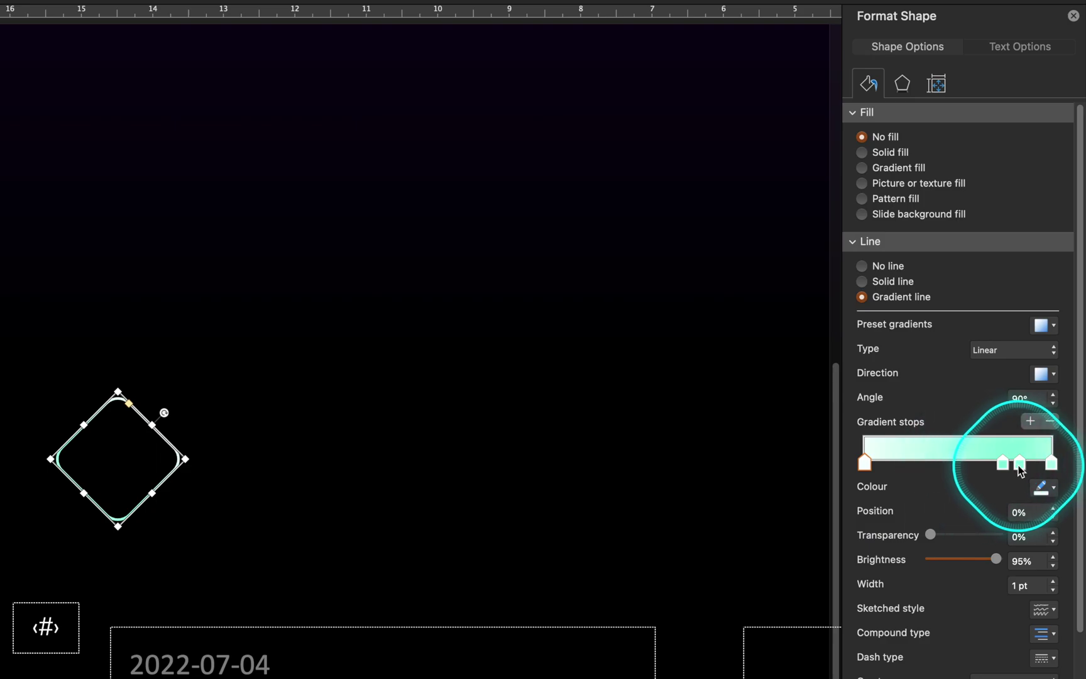
drag(1013, 497, 1008, 502)
click(866, 465)
click(1058, 490)
click(1019, 531)
click(1052, 493)
click(1059, 531)
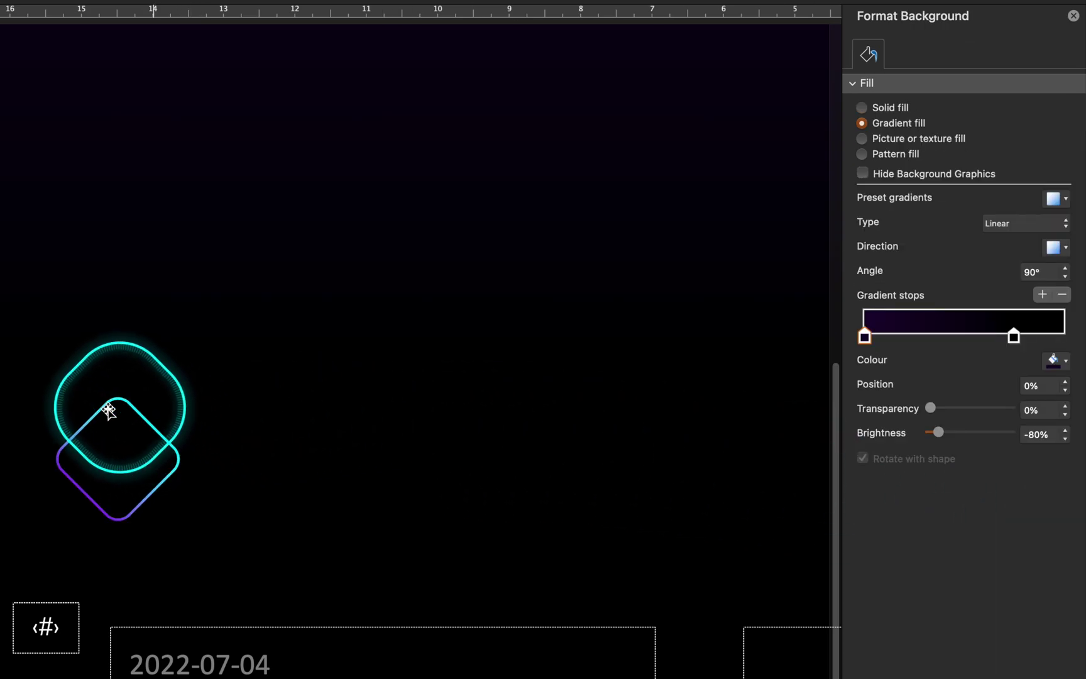
Set the angle of the diamond's outline gradient to 45°.
click(156, 427)
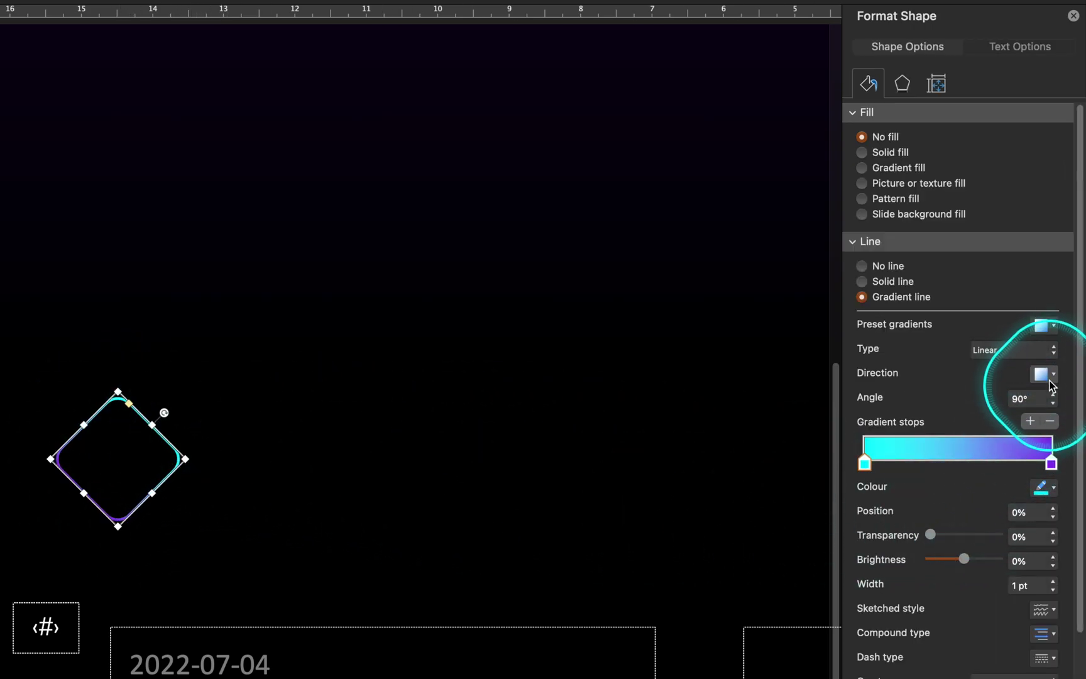
click(1049, 381)
click(923, 409)
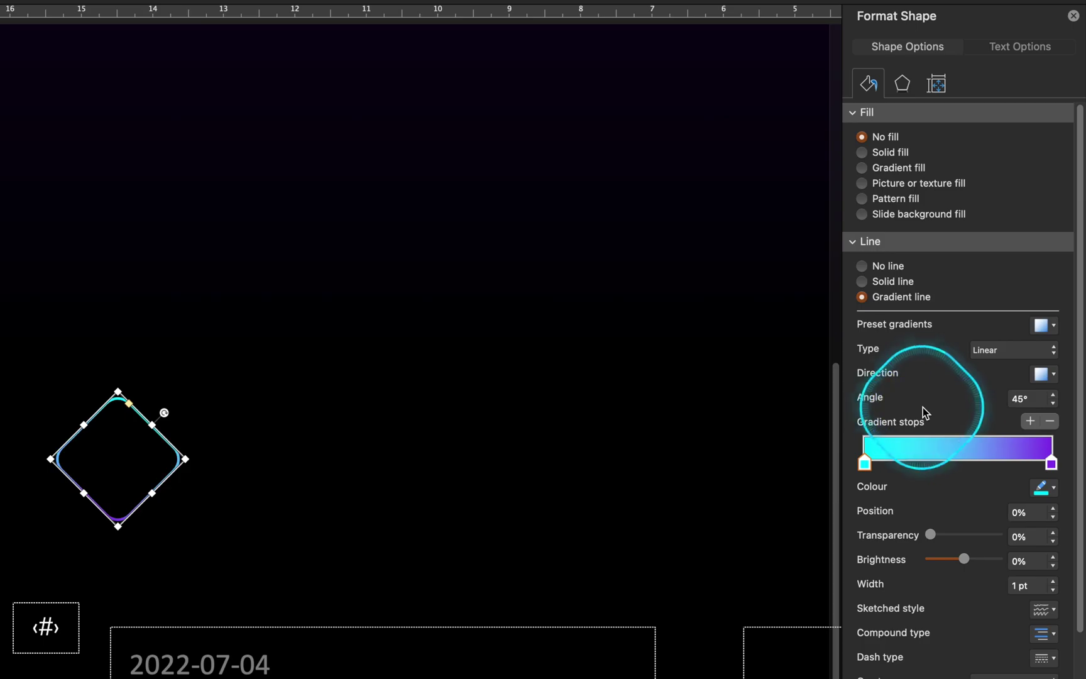
click(480, 450)
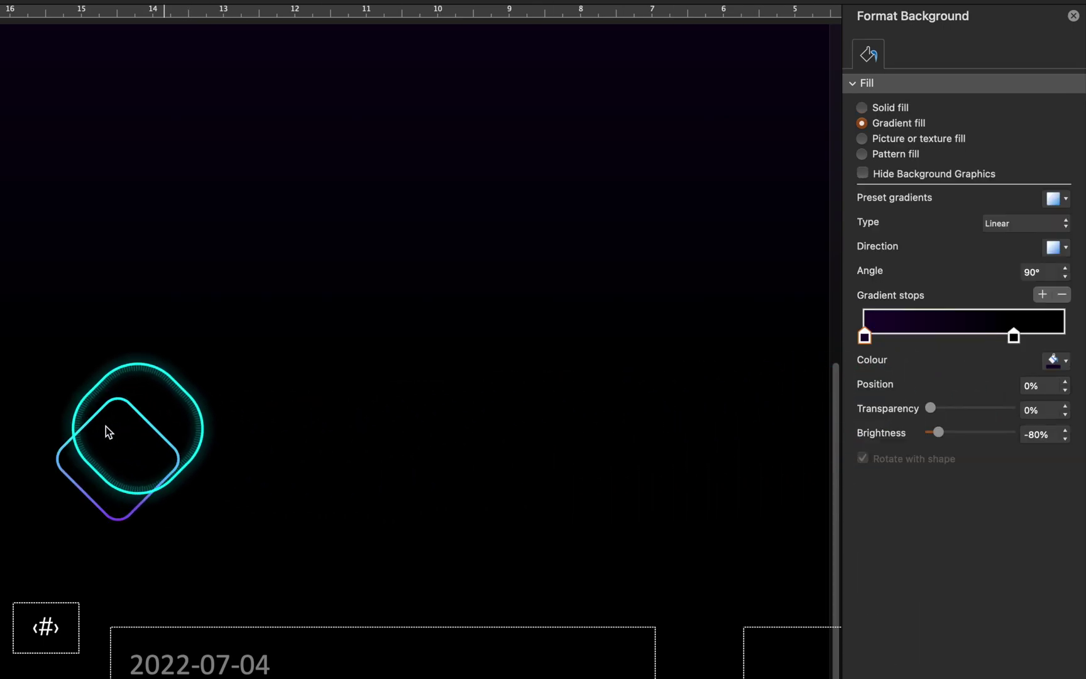
Centre the diamond outline on the slide number and shrink it proportionally to match the one on the finished title layout.
click(133, 414)
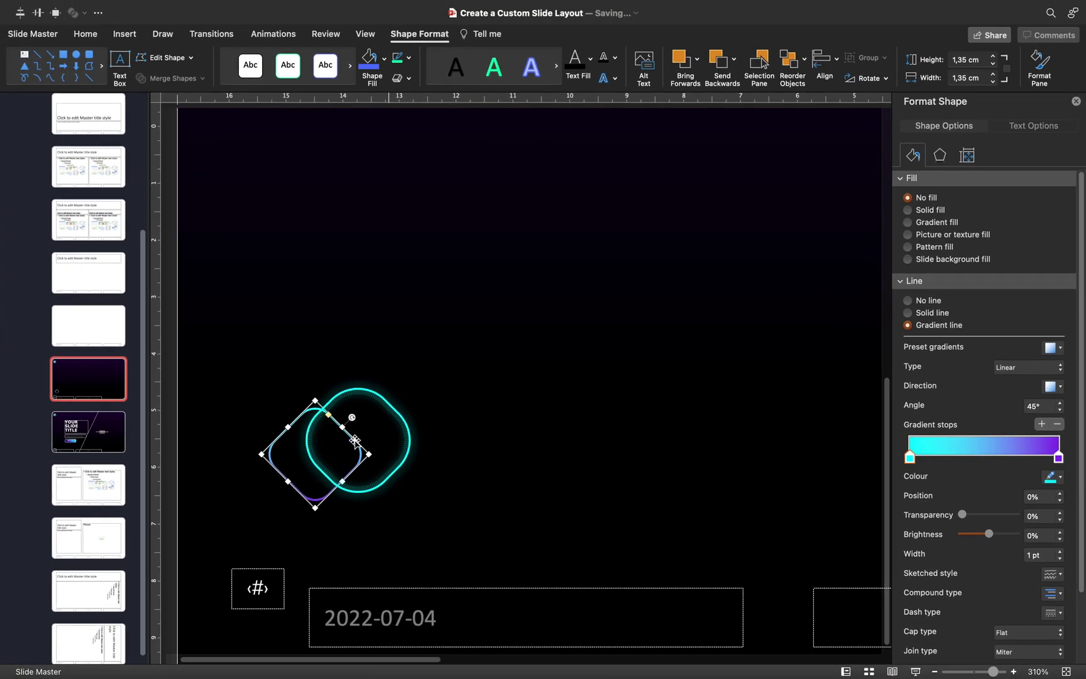
drag(353, 438, 324, 562)
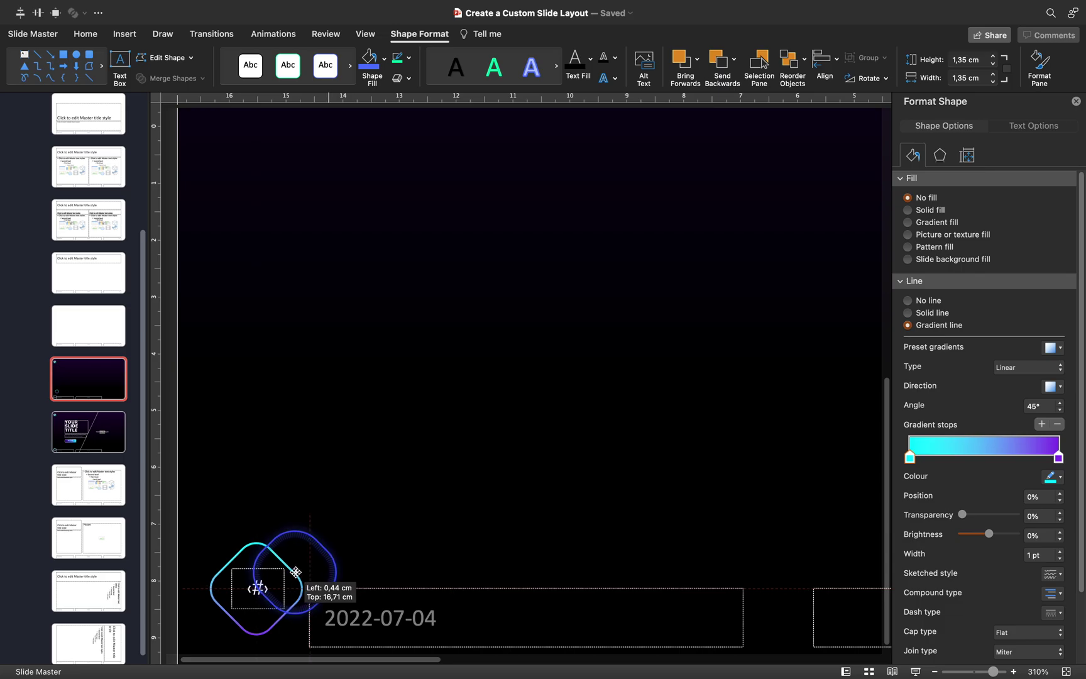
click(107, 436)
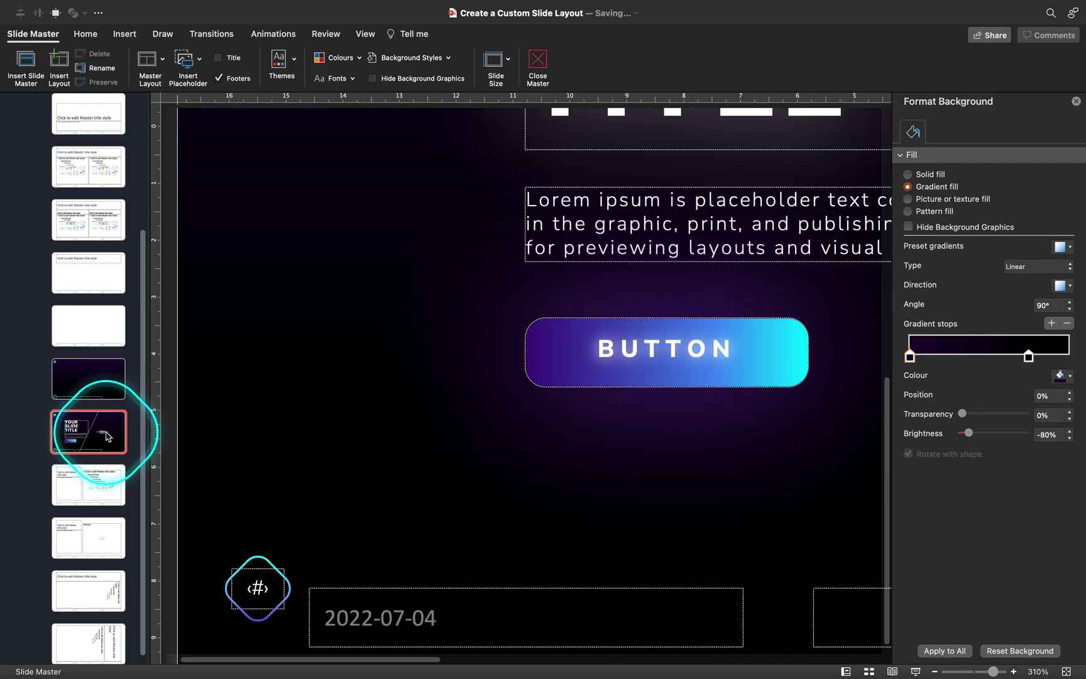
click(102, 389)
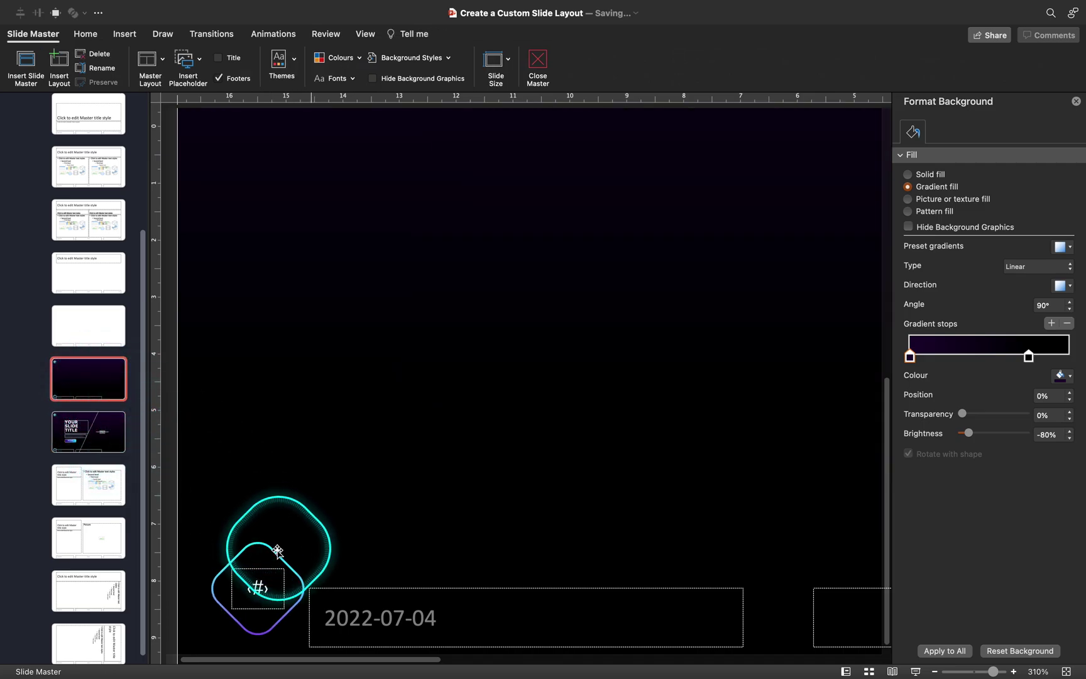
mouse_move(270, 549)
mouse_down()
mouse_move(296, 560)
mouse_move(258, 539)
mouse_up()
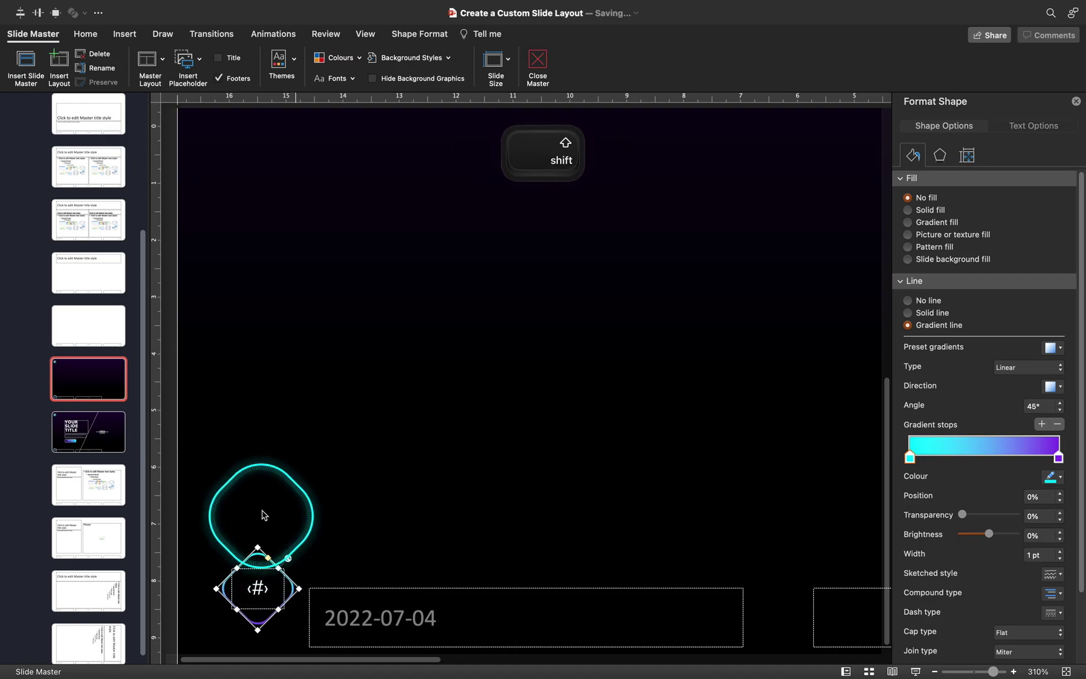
click(234, 481)
click(102, 392)
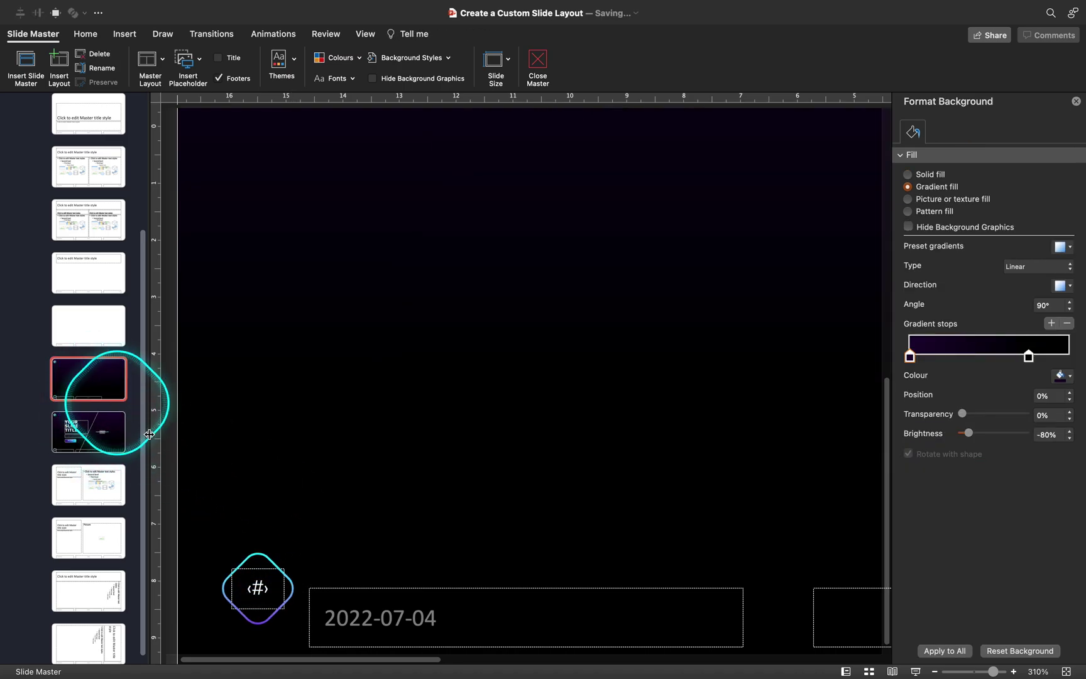
key(Down)
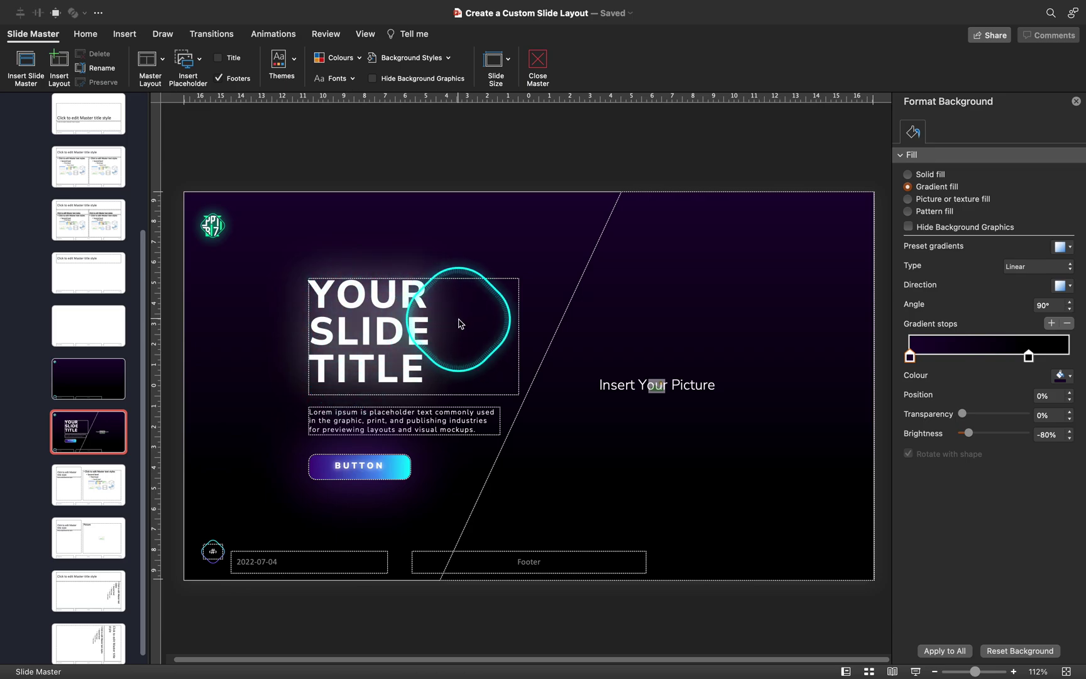
Insert a text placeholder about 12 cm wide and 9 cm tall on the new layout, below and beside the logo.
drag(367, 465, 194, 428)
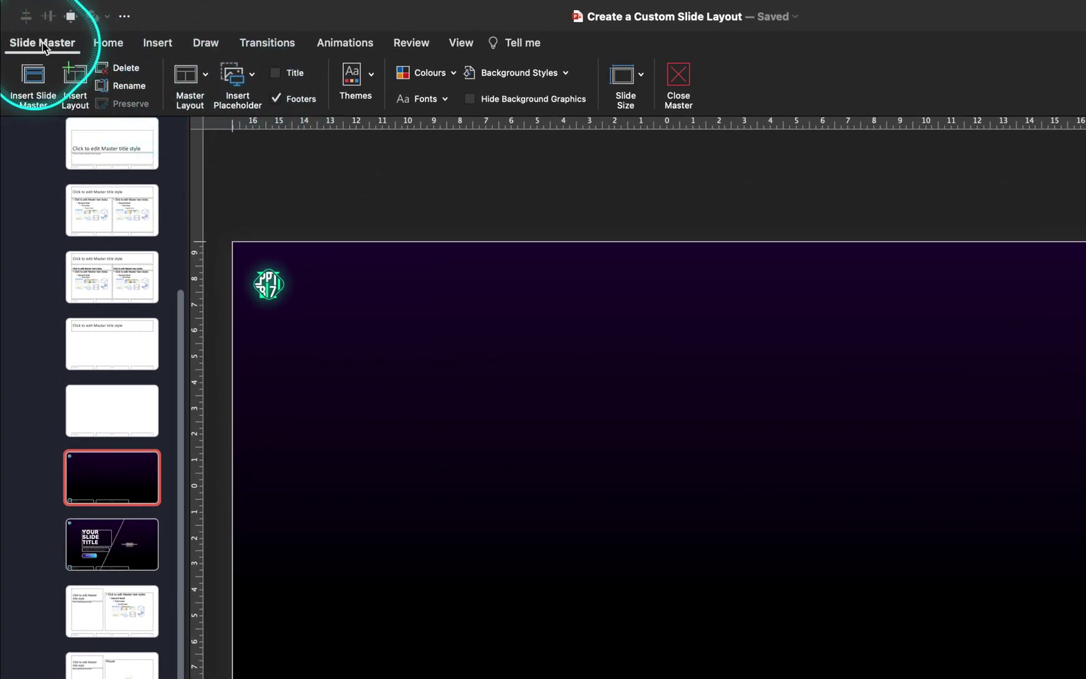
click(252, 76)
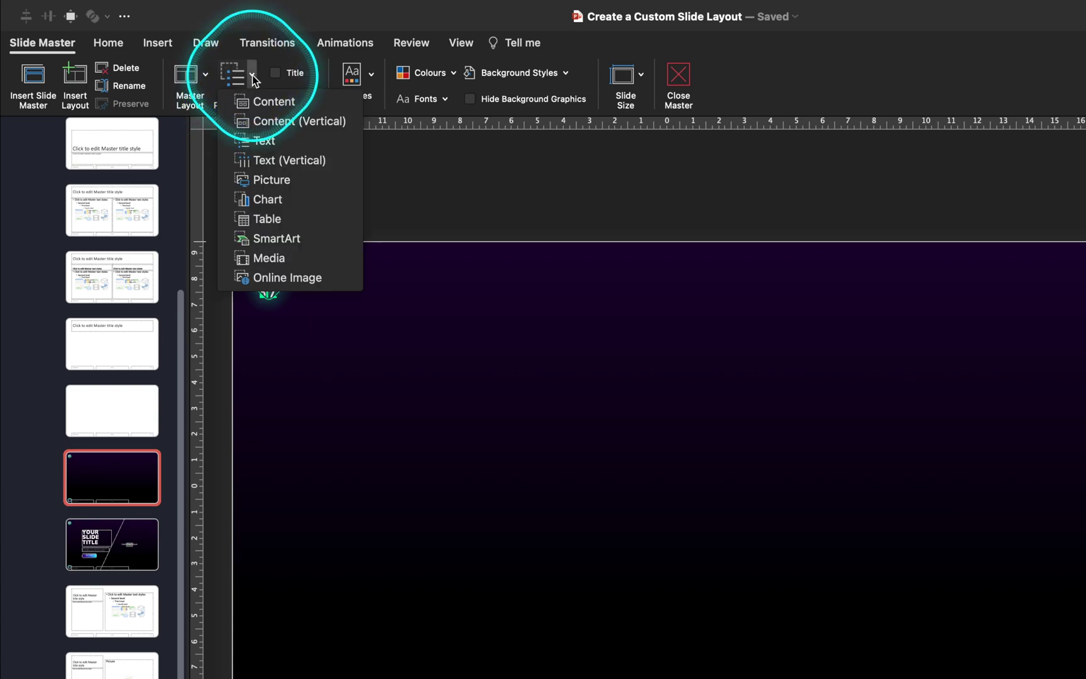
click(287, 141)
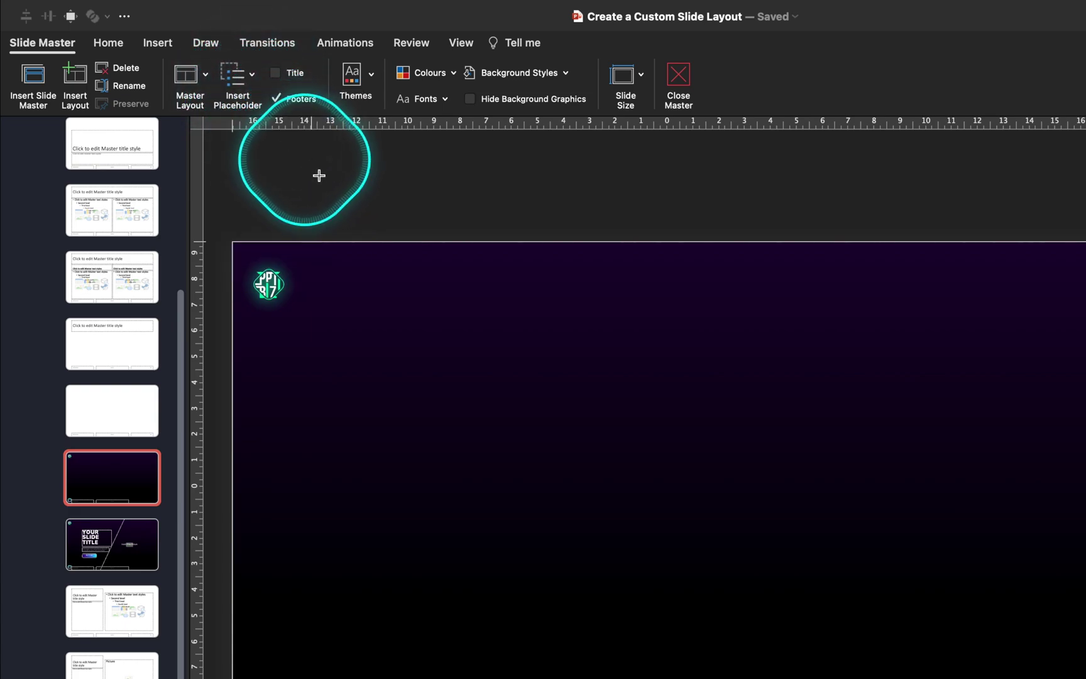
drag(397, 336, 703, 559)
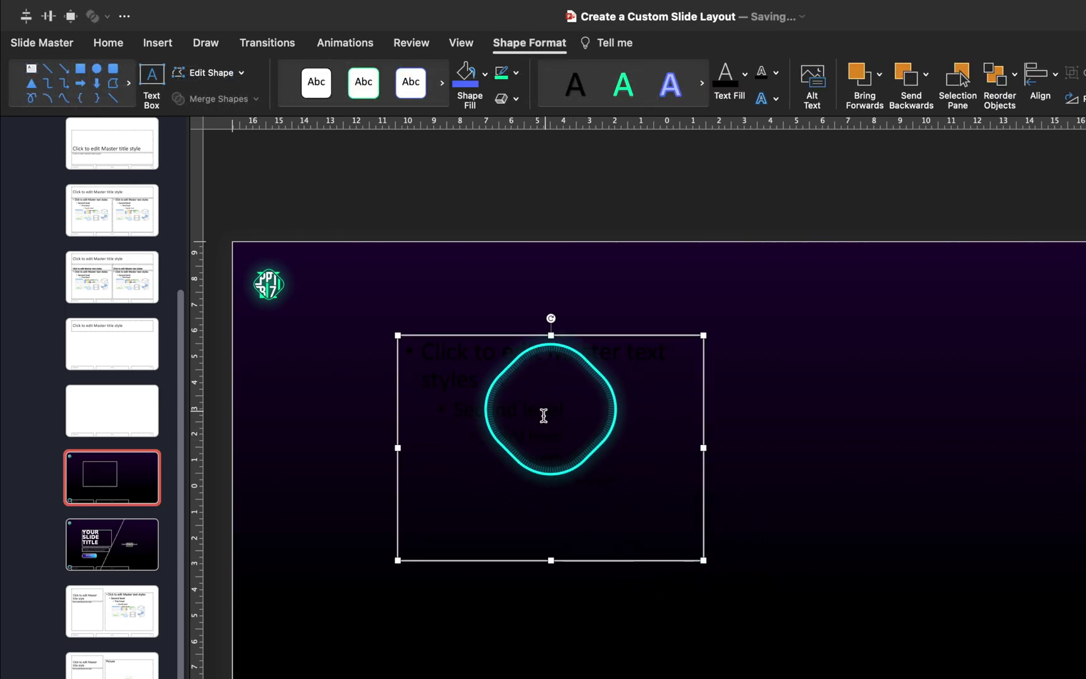
Make the new placeholder's text white and remove its bullets.
click(108, 42)
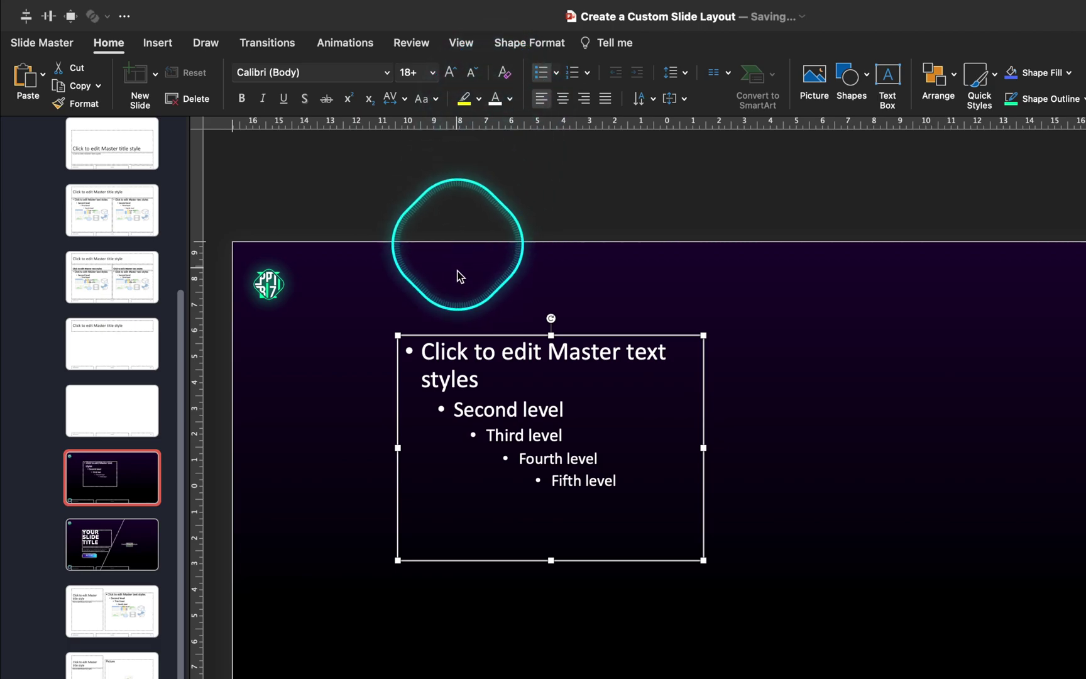
click(539, 74)
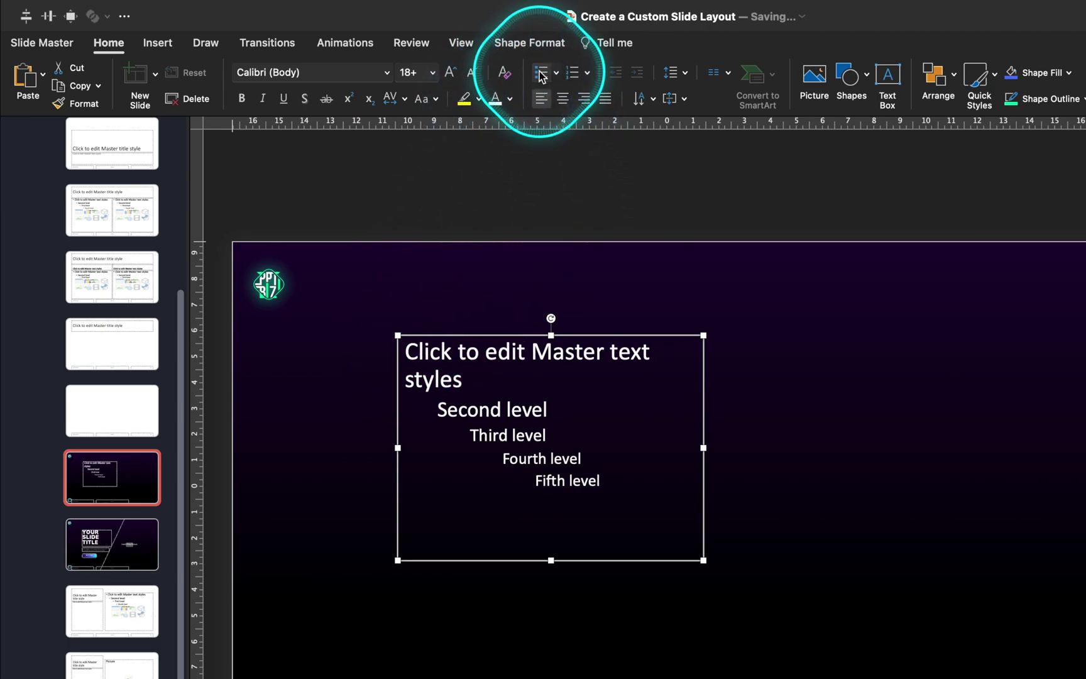
Replace all the sample text in the placeholder with "YOUR SLIDE TITLE".
click(532, 412)
key(super+a)
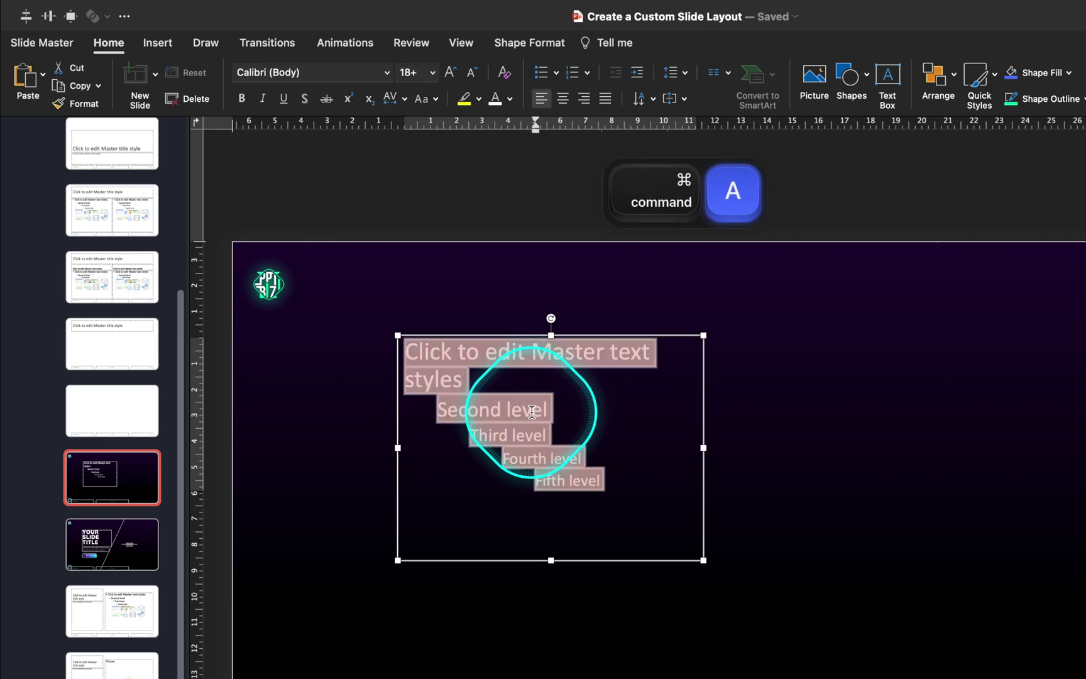
text(YOUR SLIDE TITLE)
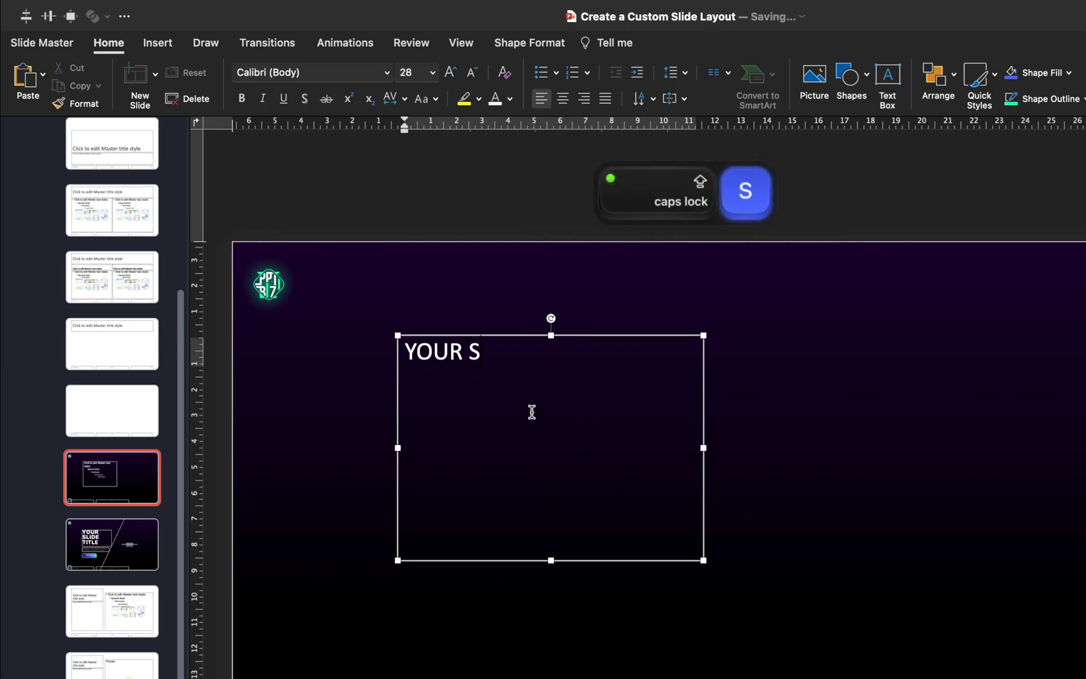
click(510, 352)
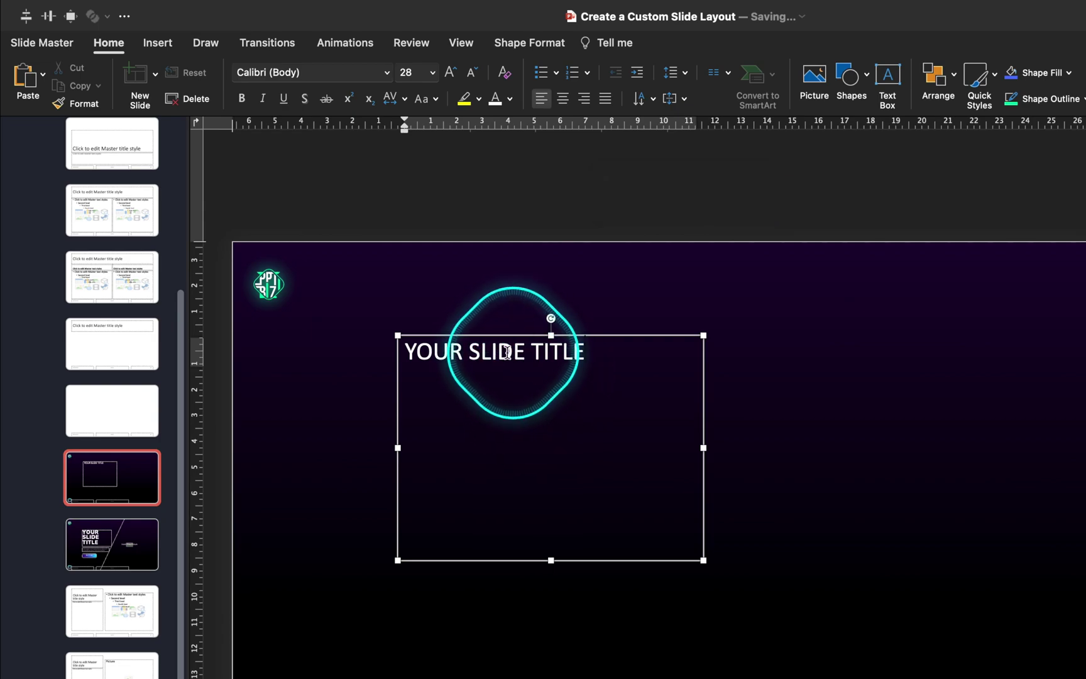
Change the title placeholder's font to a bold style of Nunito Sans.
key(Escape)
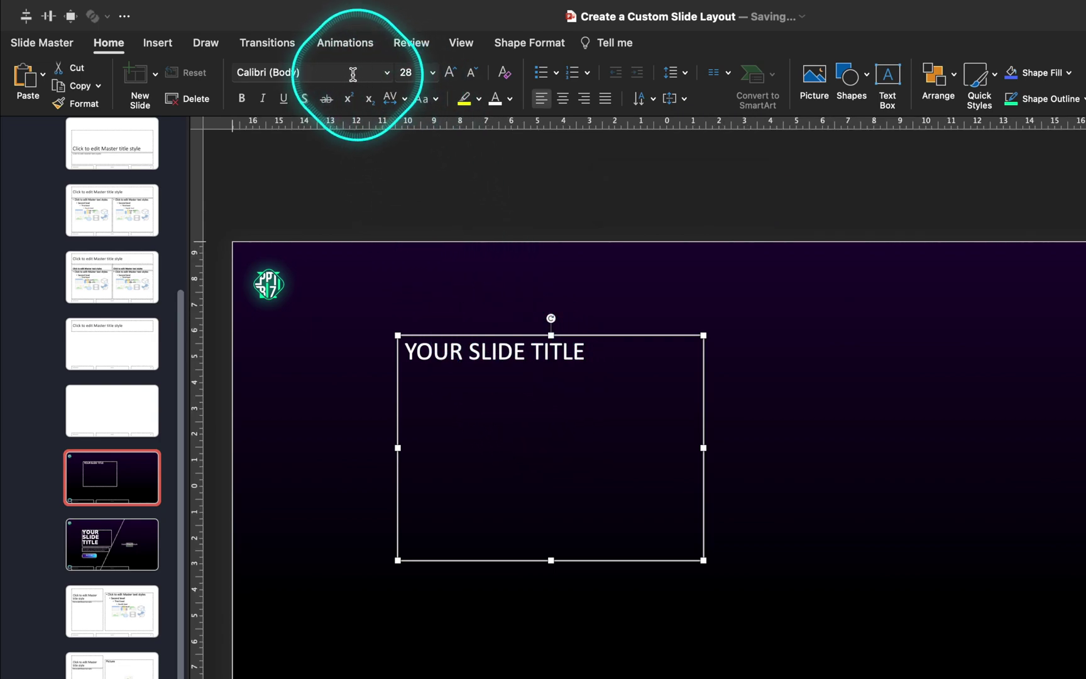
text(o)
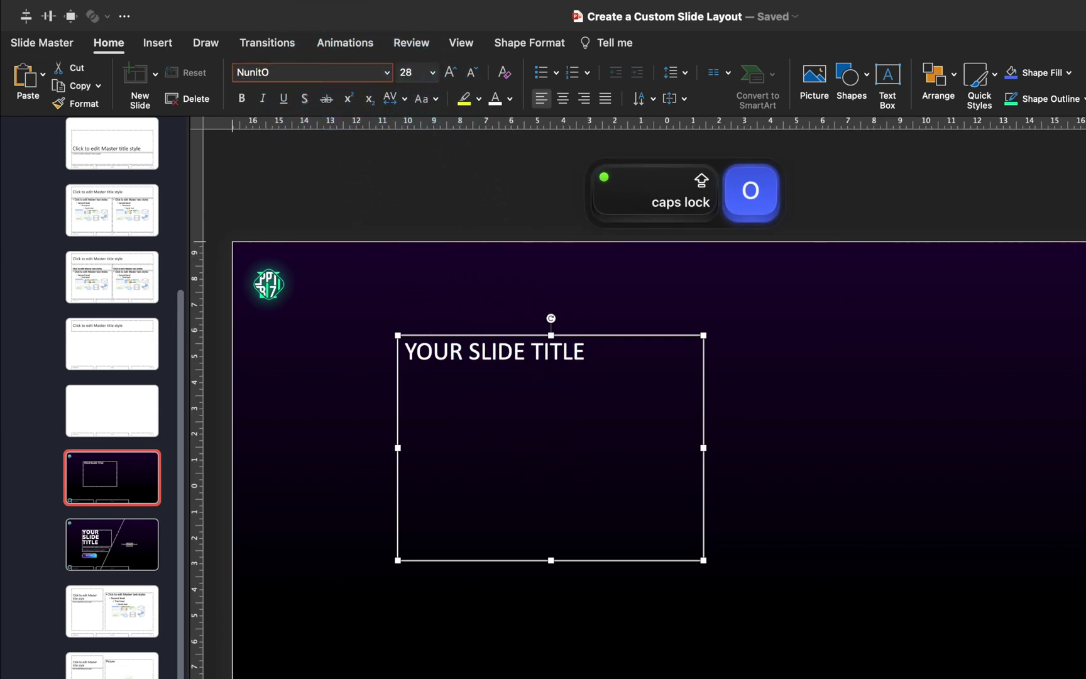
key(BackSpace)
key(Return)
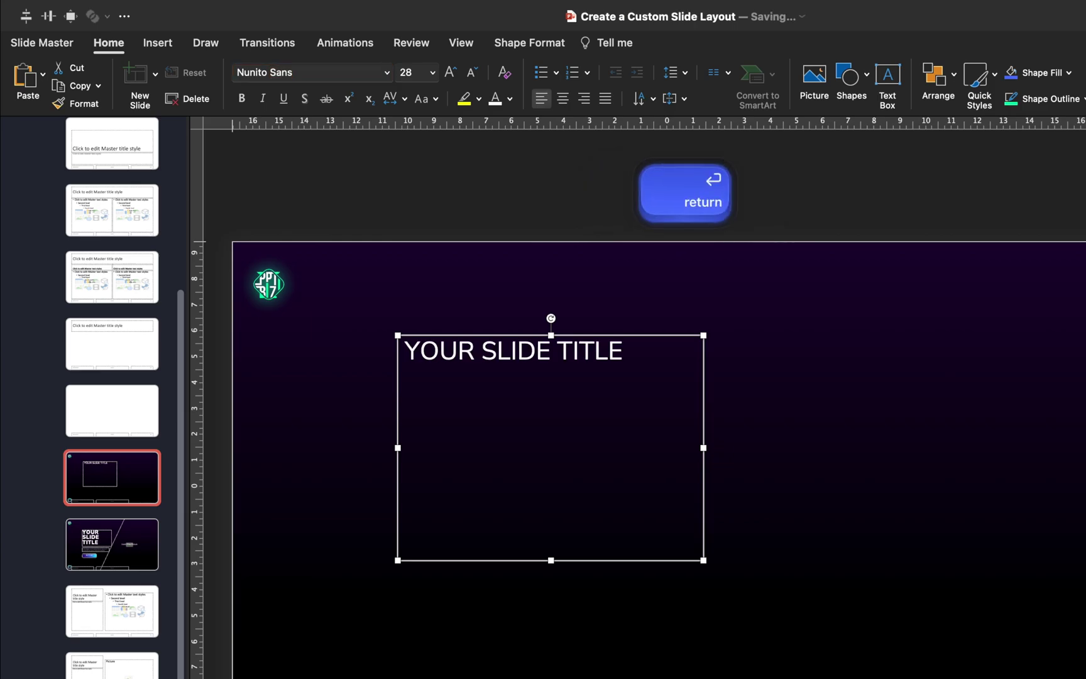
click(387, 72)
mouse_move(484, 215)
click(623, 468)
Set the title text size to 54 and align it to the bottom of its placeholder.
click(414, 71)
text(54)
key(Return)
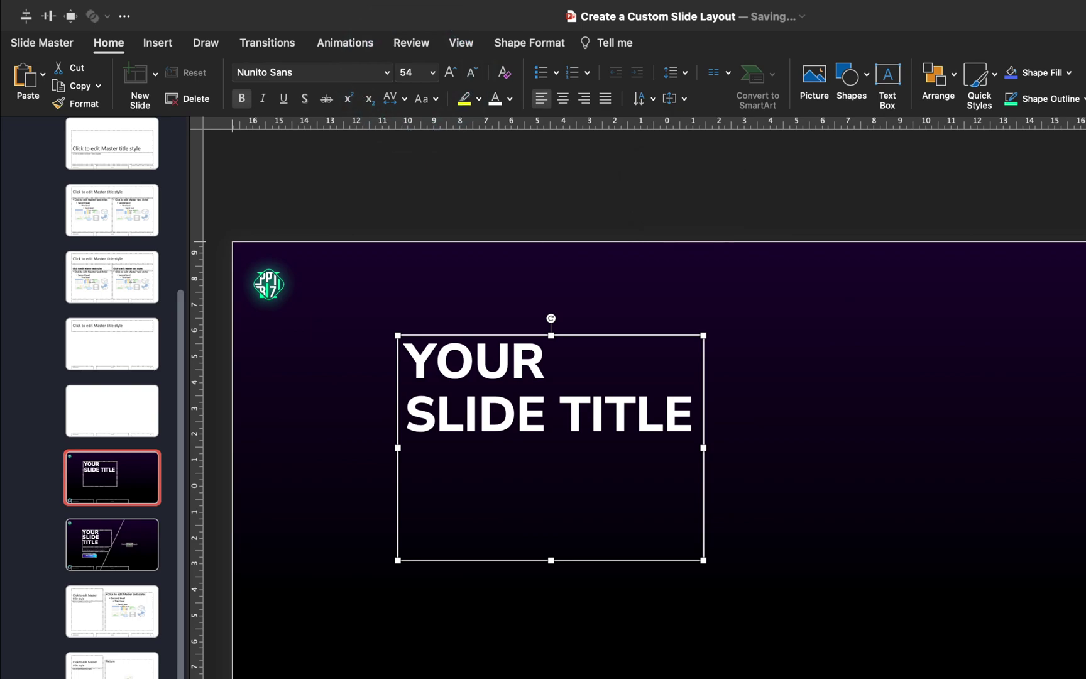
click(684, 98)
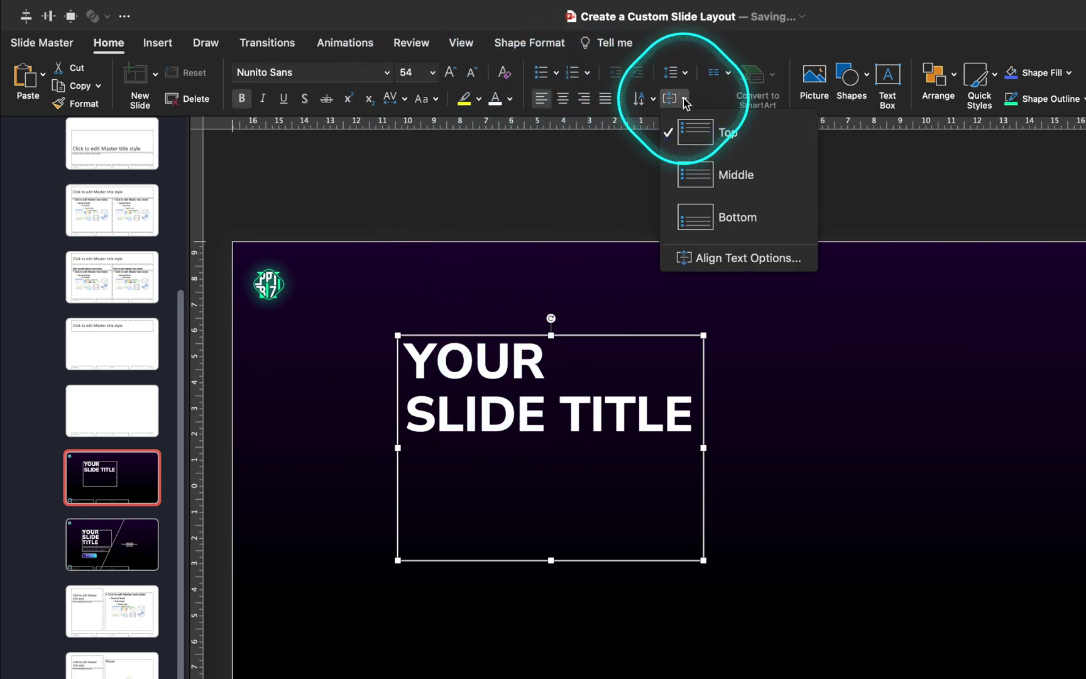
click(737, 220)
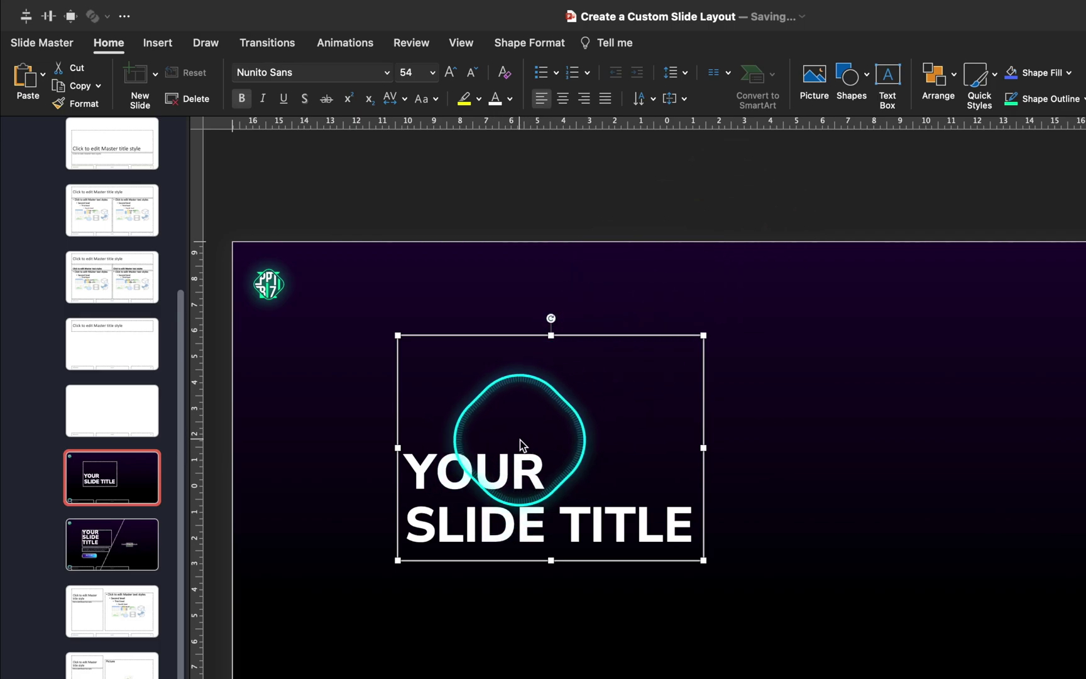
Show the guides and fit the title placeholder to about 10.4 by 7.8 cm, with its right edge on the vertical guide and its bottom just below the horizontal one.
click(461, 43)
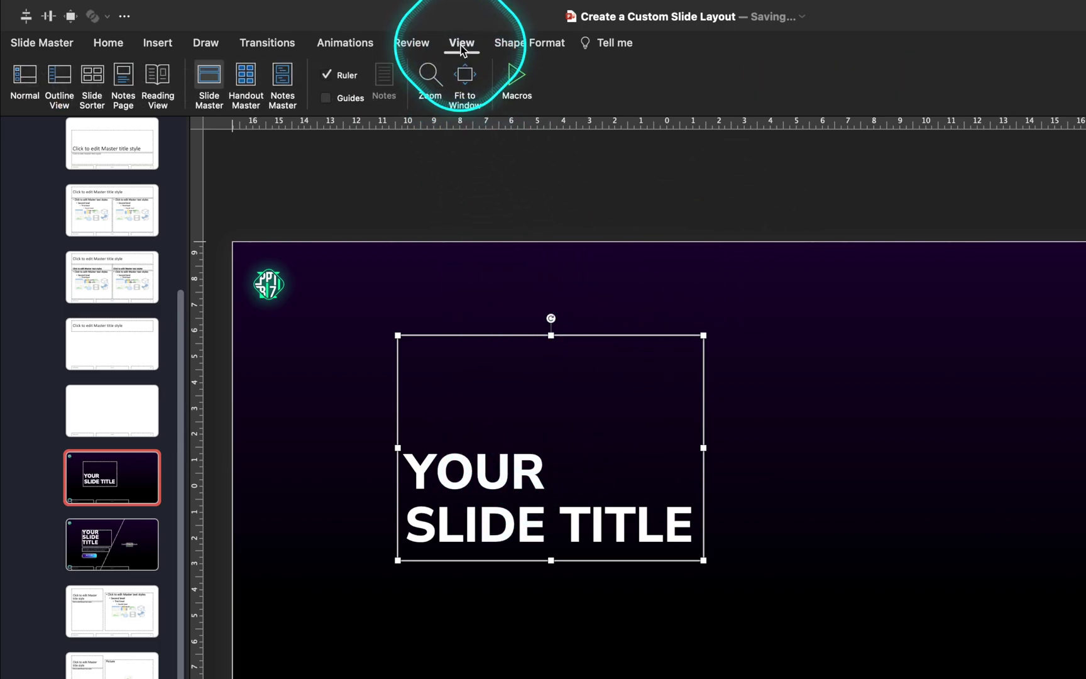
click(326, 99)
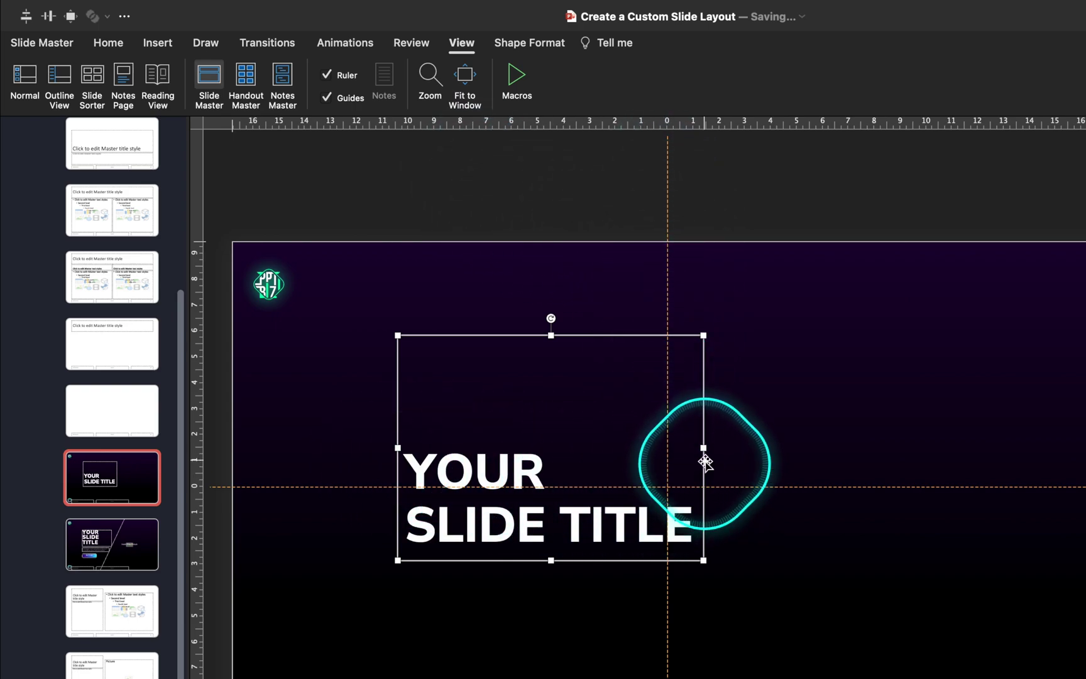
drag(705, 449, 670, 445)
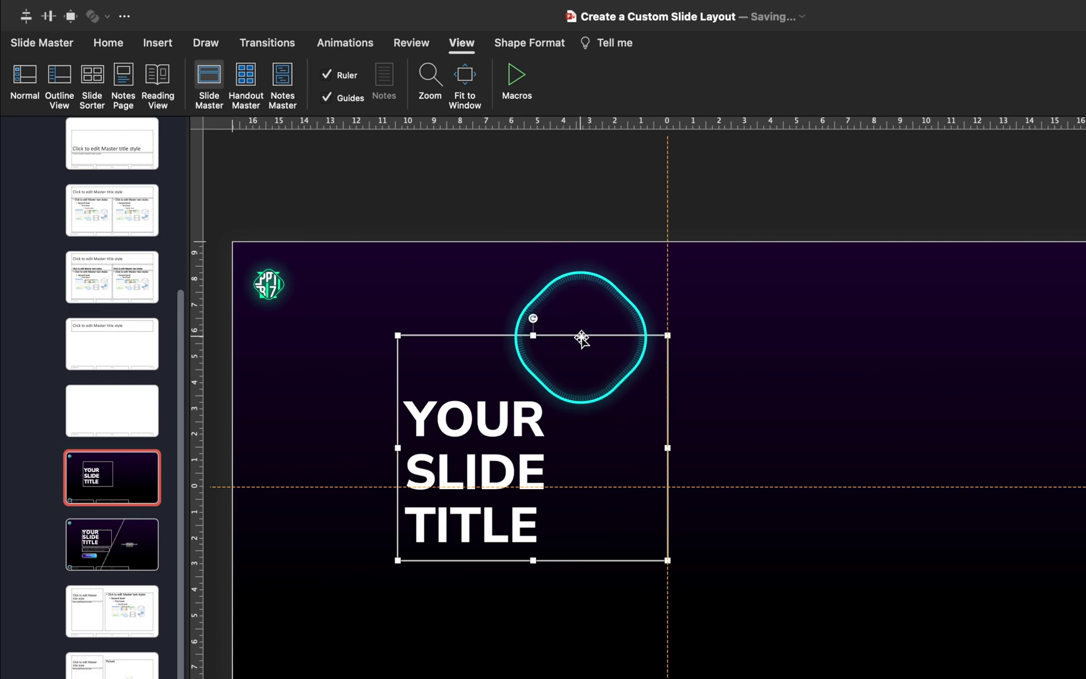
drag(581, 338, 582, 279)
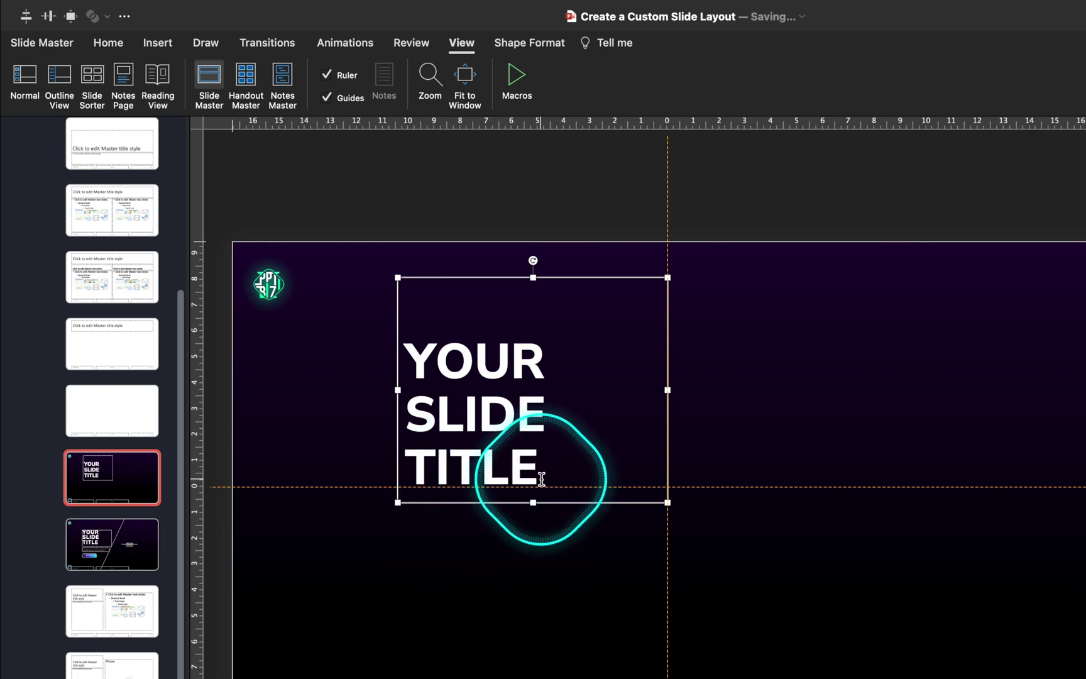
drag(533, 278, 533, 299)
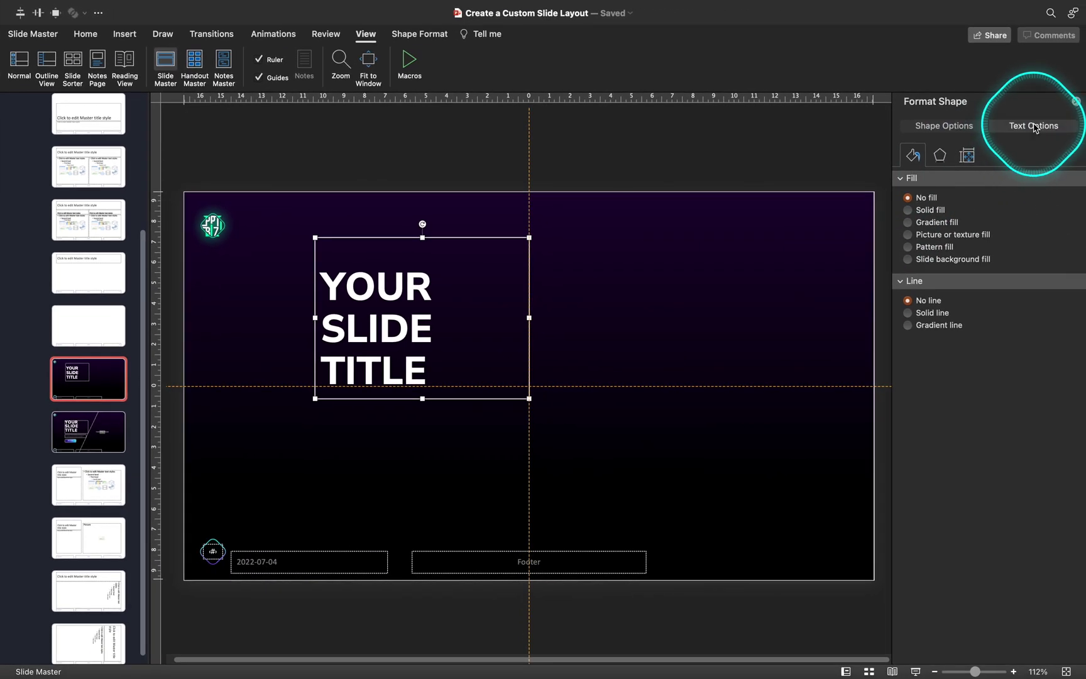
Set the title placeholder's left, right, top and bottom text margins to 0 cm.
click(1034, 126)
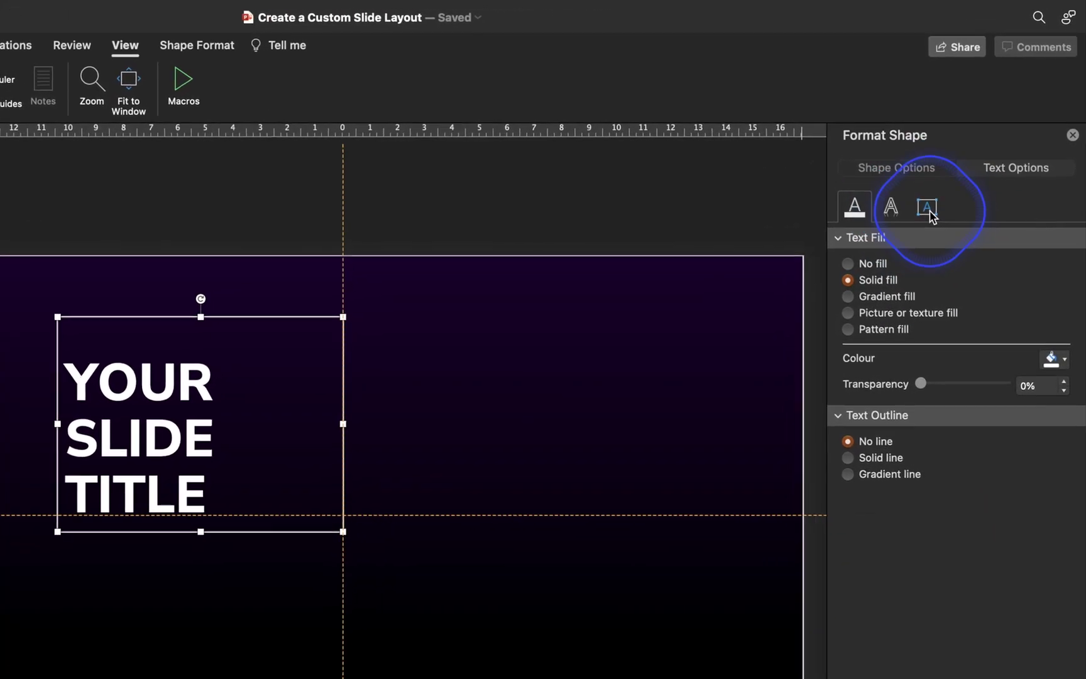
click(928, 211)
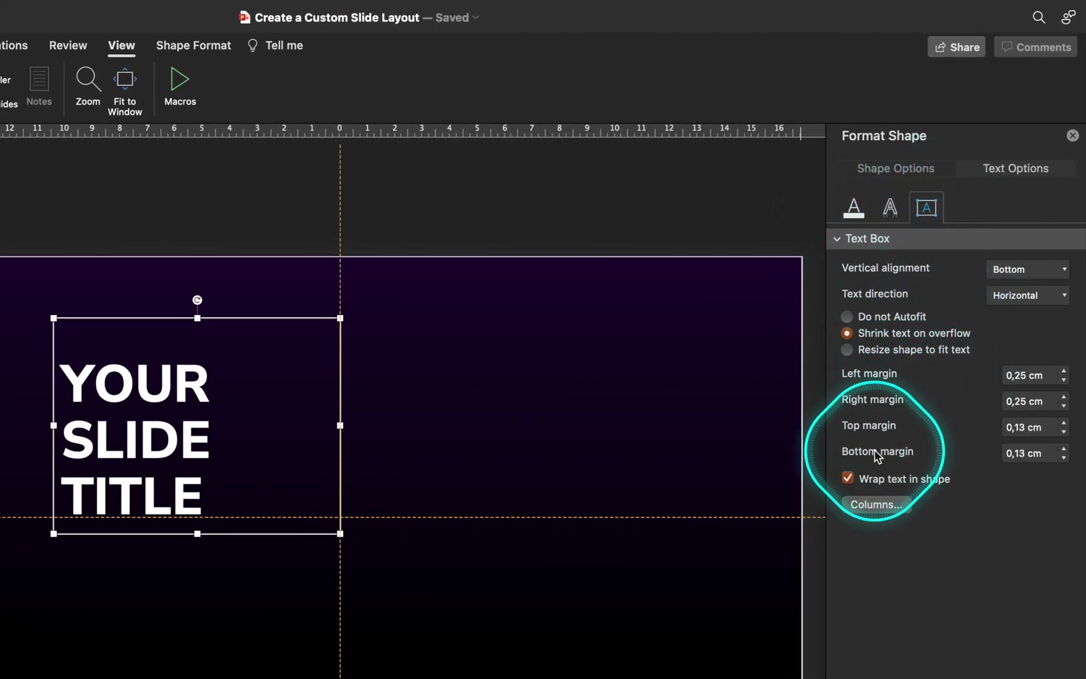
text(0)
key(Tab)
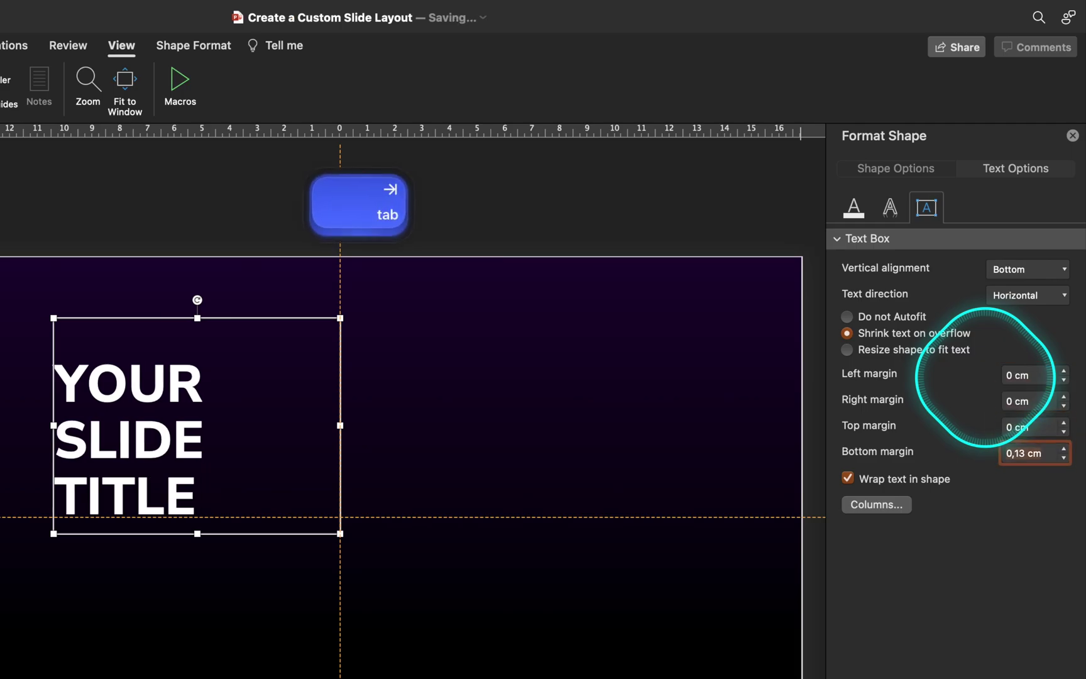
text(0)
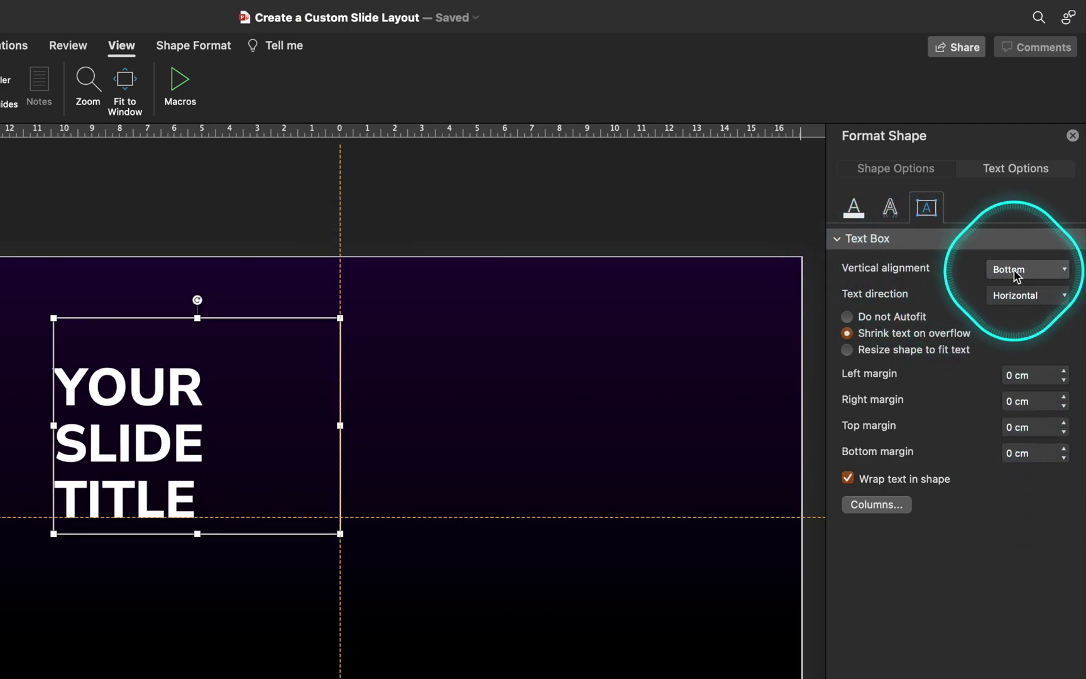
click(283, 225)
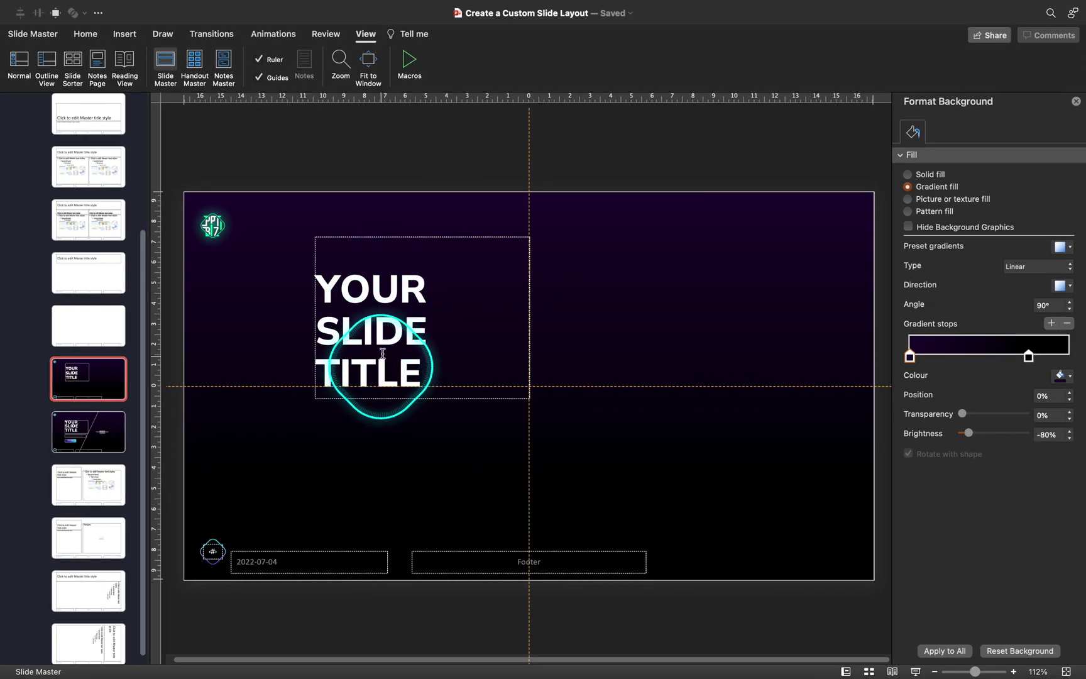
Set the title's paragraph spacing to 0 pt before and 0 pt after, with multiple line spacing at 0,8.
click(383, 354)
click(289, 9)
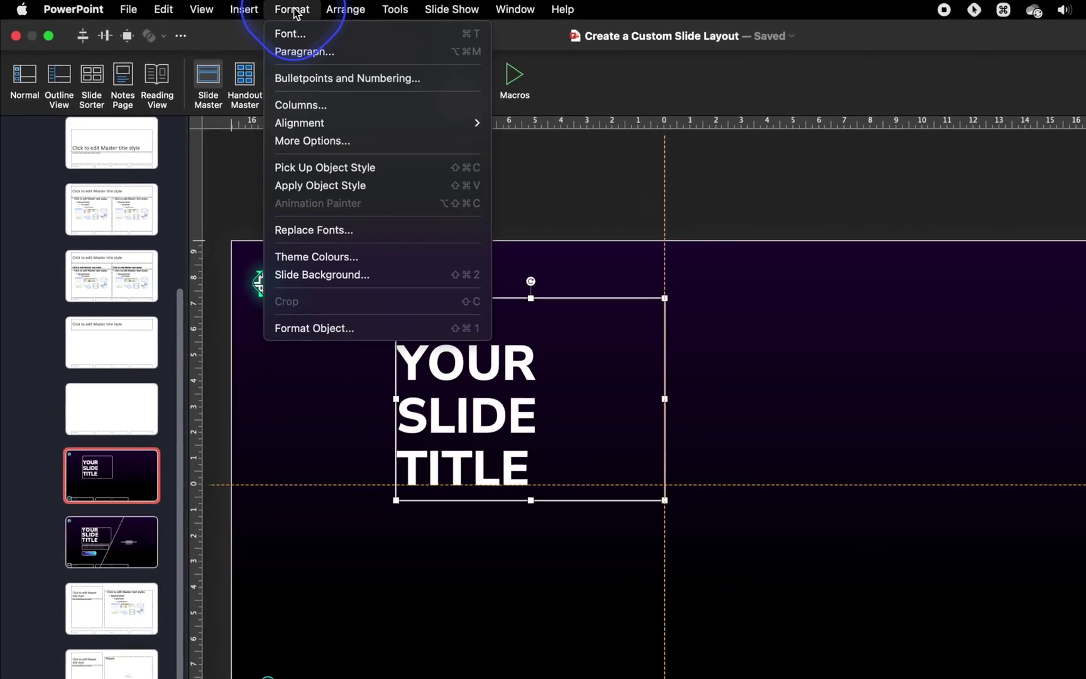
click(304, 52)
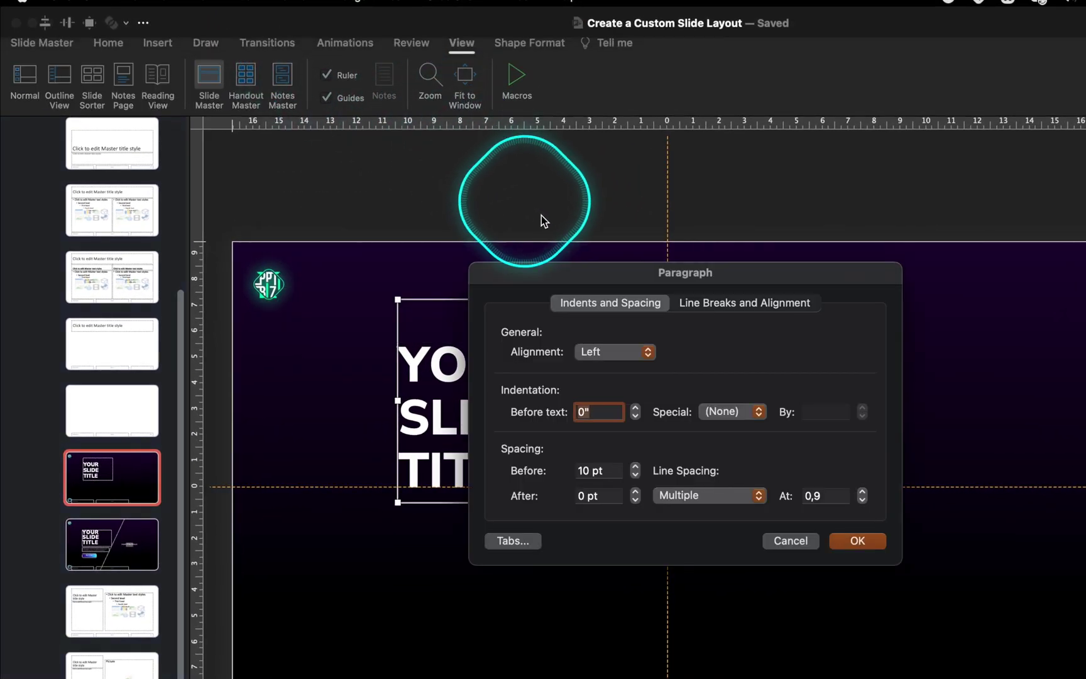
drag(557, 275, 703, 267)
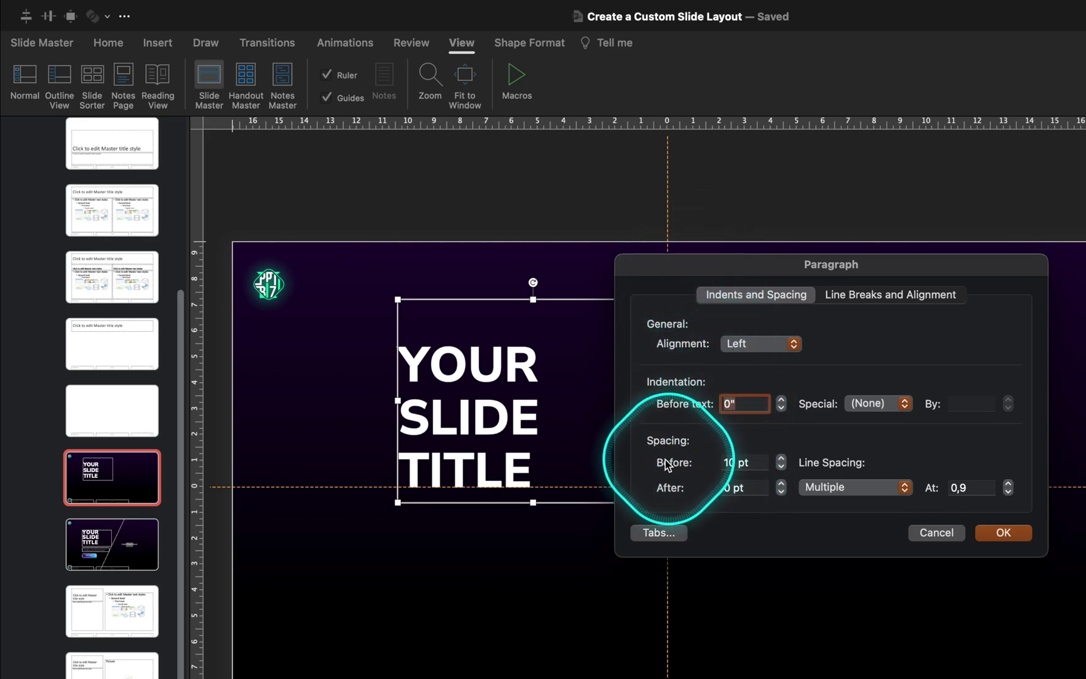
key(BackSpace)
click(745, 487)
click(973, 488)
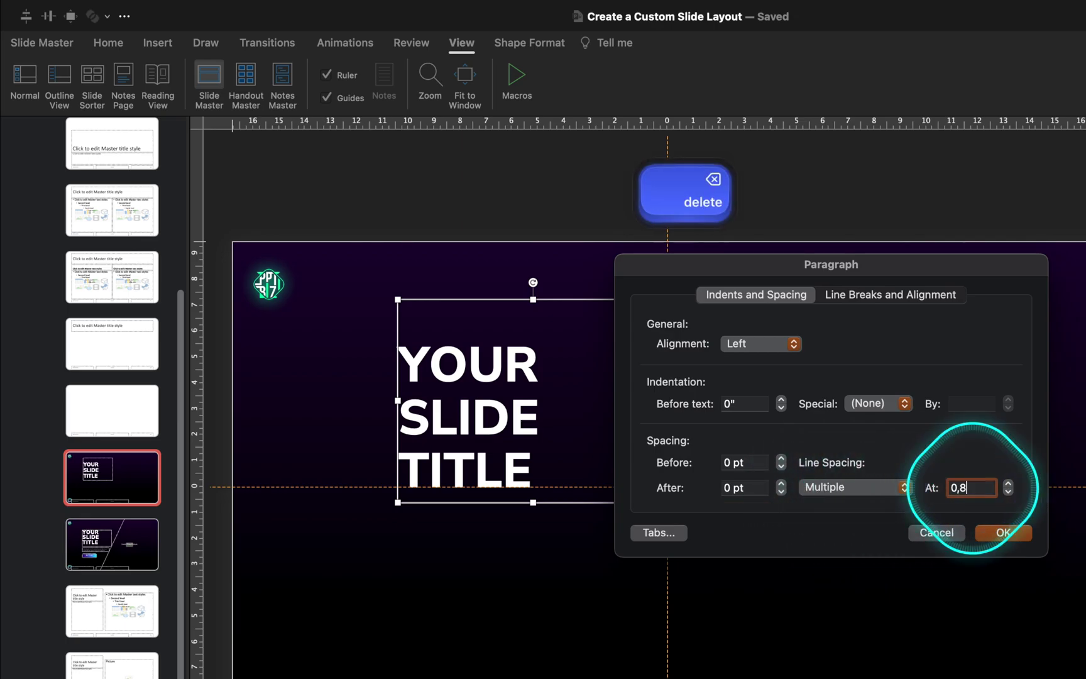
click(1003, 532)
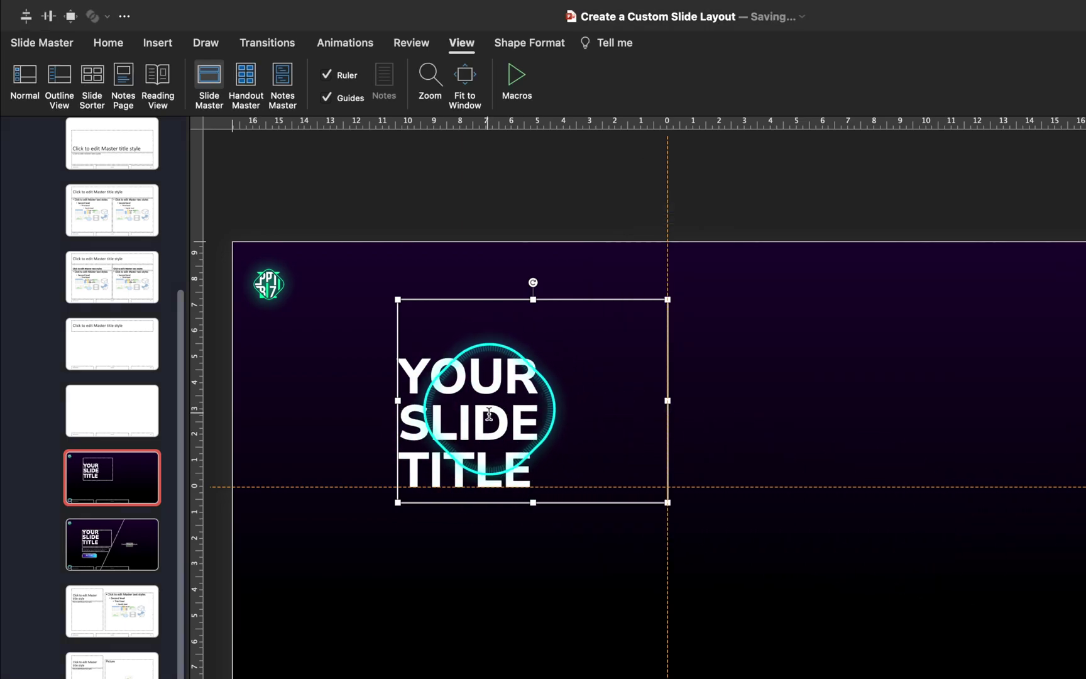
Set the title text's character spacing to Loose.
click(108, 42)
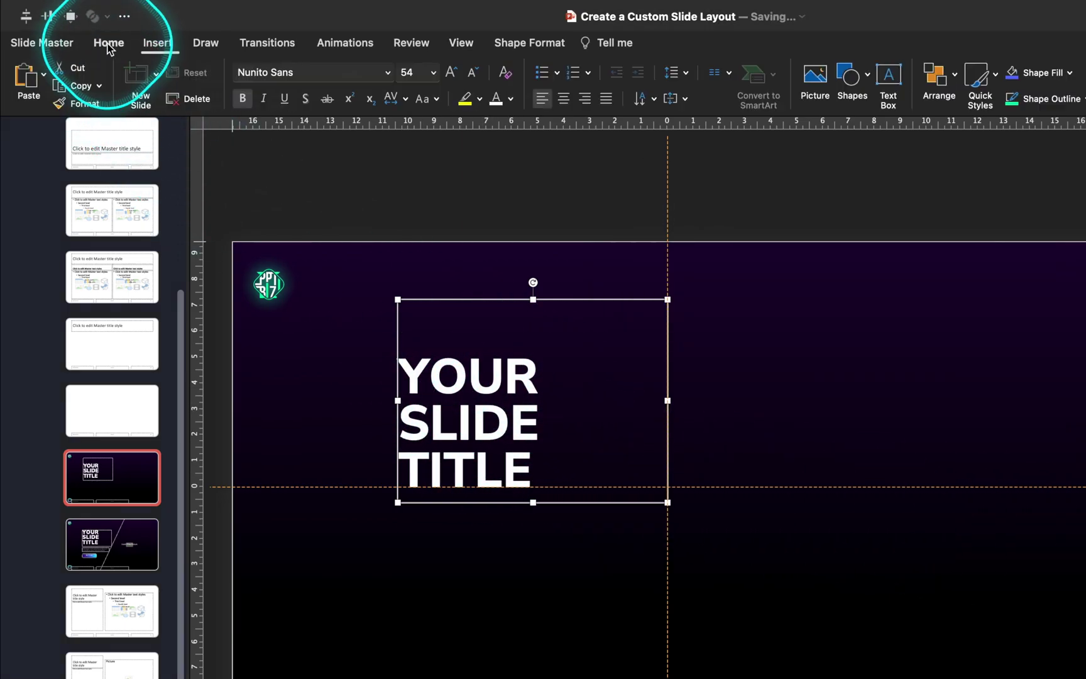
click(404, 100)
click(430, 179)
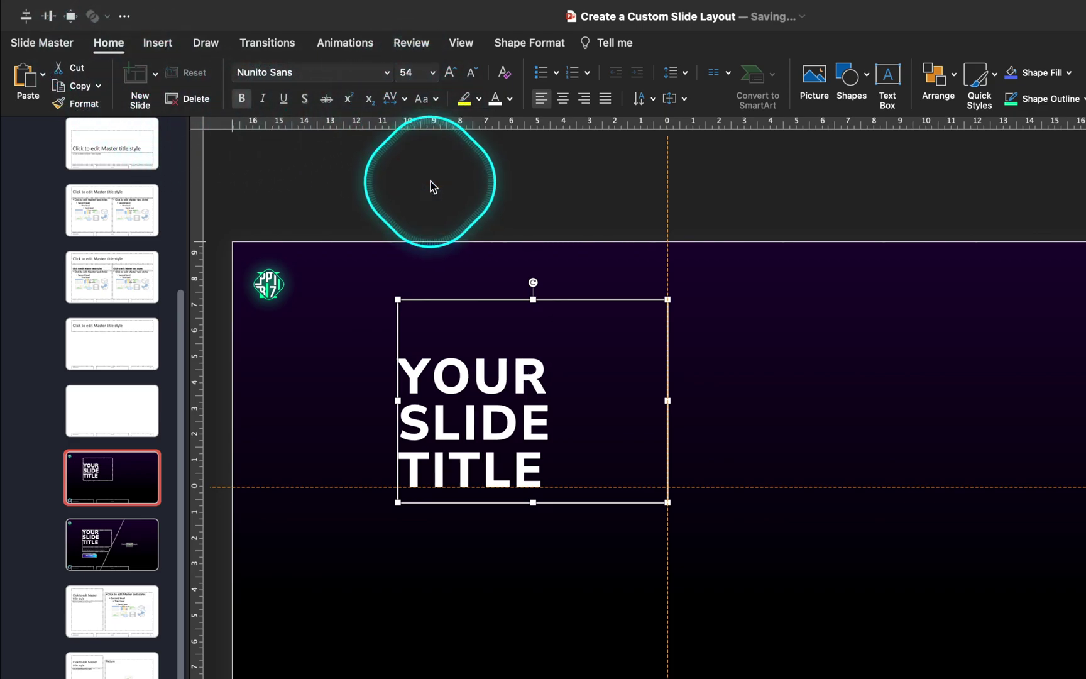
Duplicate the title placeholder directly below the original and set the copy's text size to 10.
drag(528, 382, 587, 465)
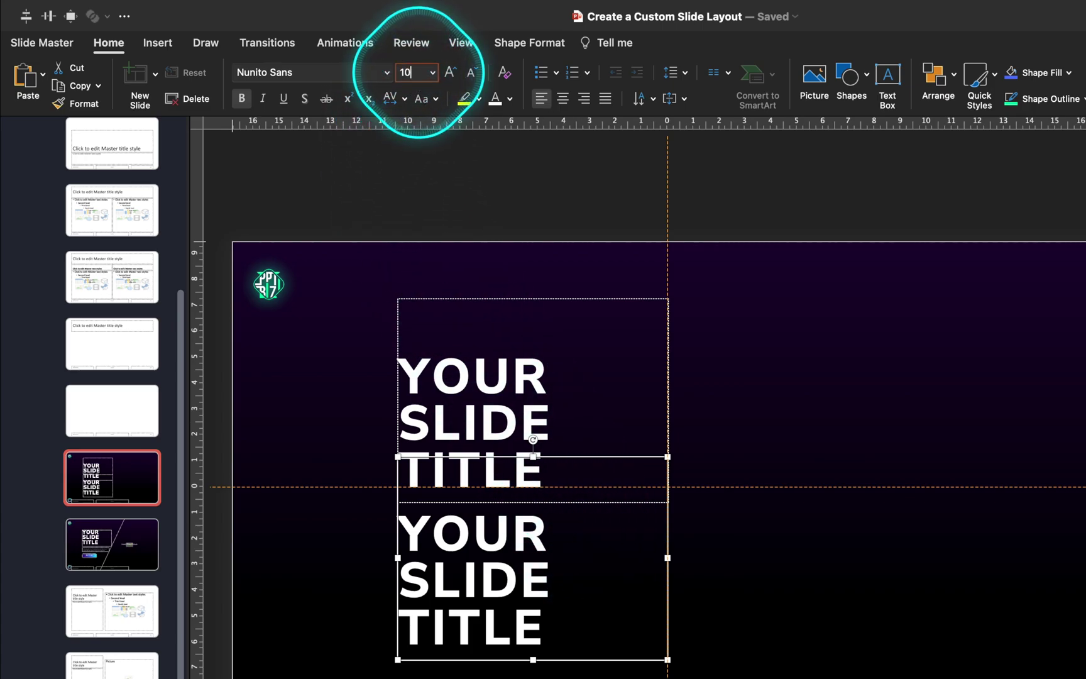
key(Return)
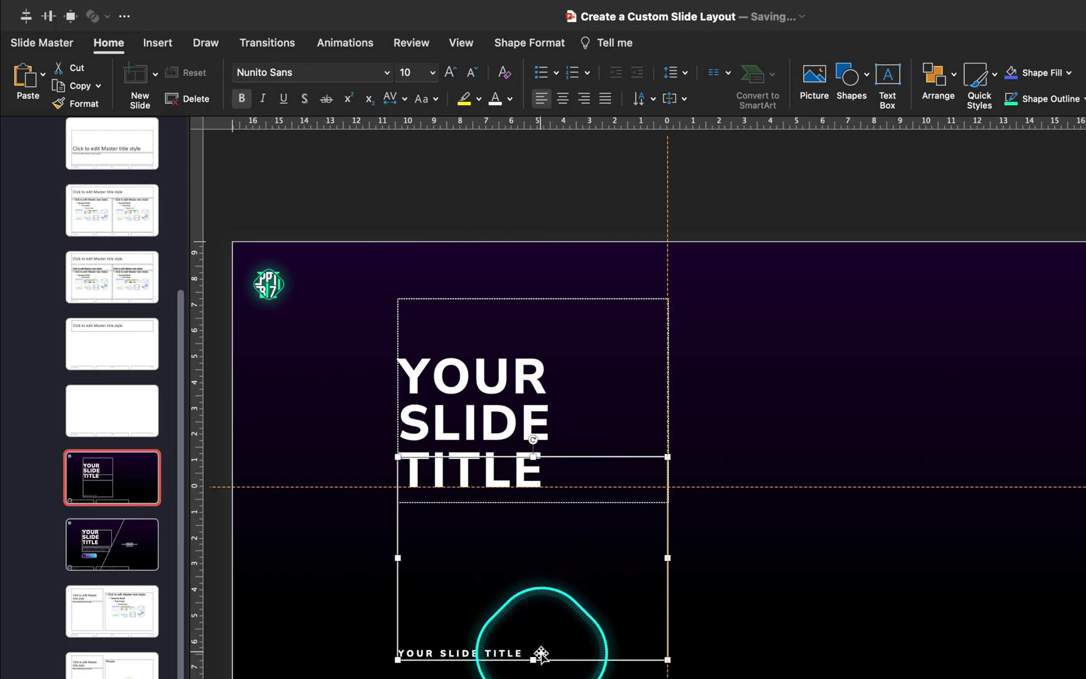
Resize the copied placeholder to about 1.5 cm tall just beneath the title and align its text to the top.
drag(534, 659, 526, 562)
drag(587, 453, 582, 536)
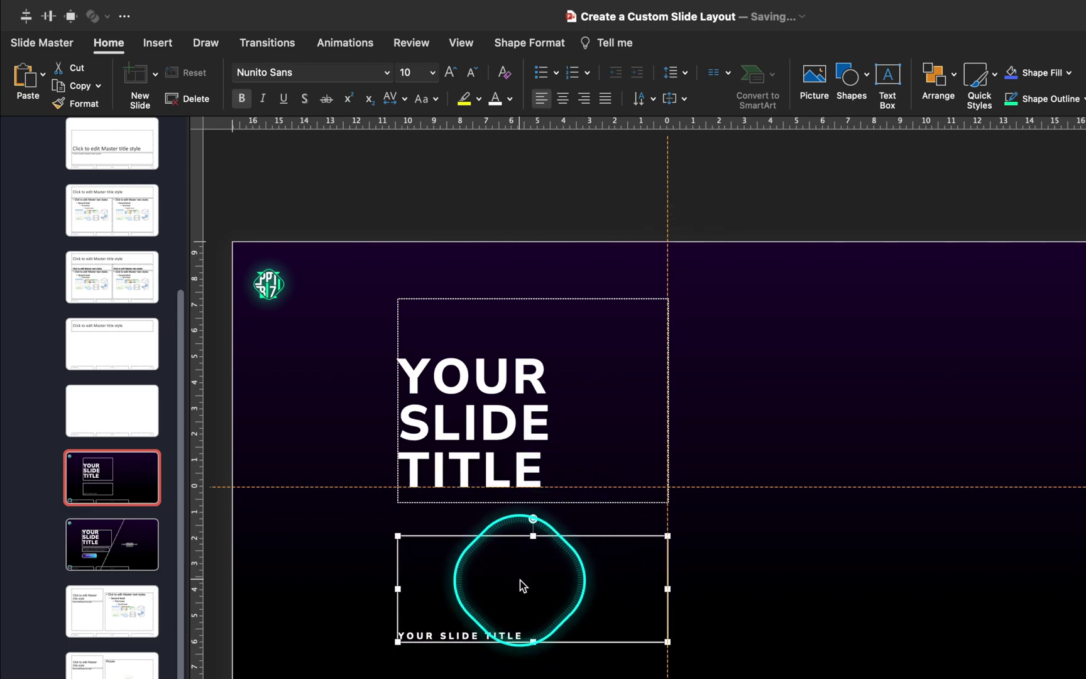
click(681, 99)
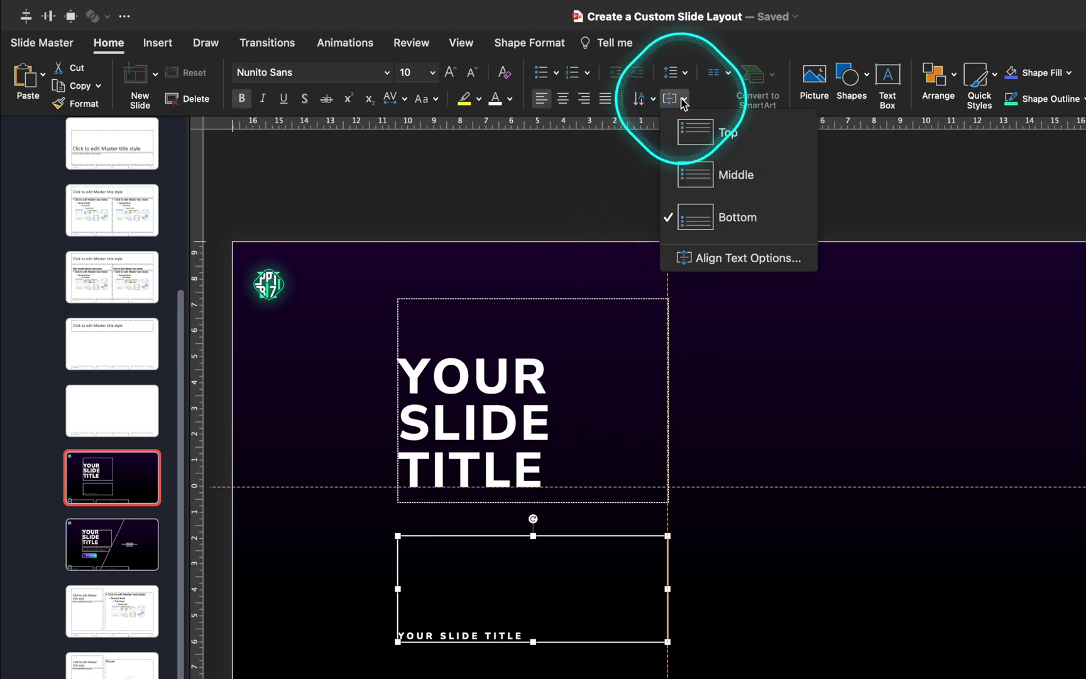
click(726, 137)
drag(533, 642, 533, 575)
Change the copied placeholder's font to a non-bold style of Nunito Sans.
click(387, 72)
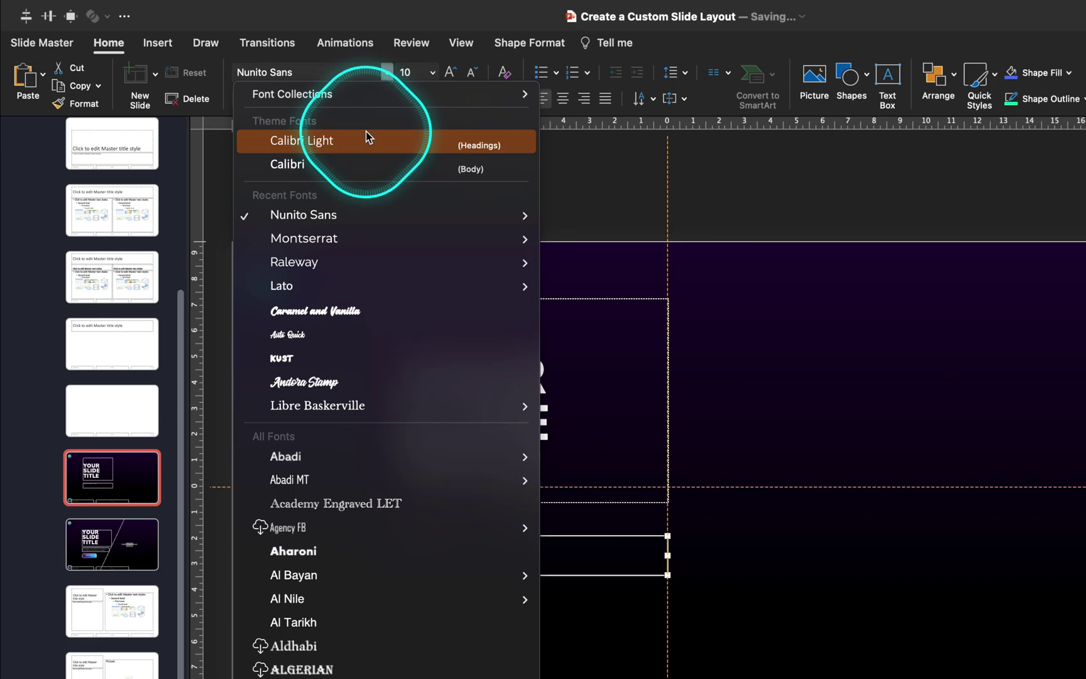
mouse_move(356, 223)
click(607, 295)
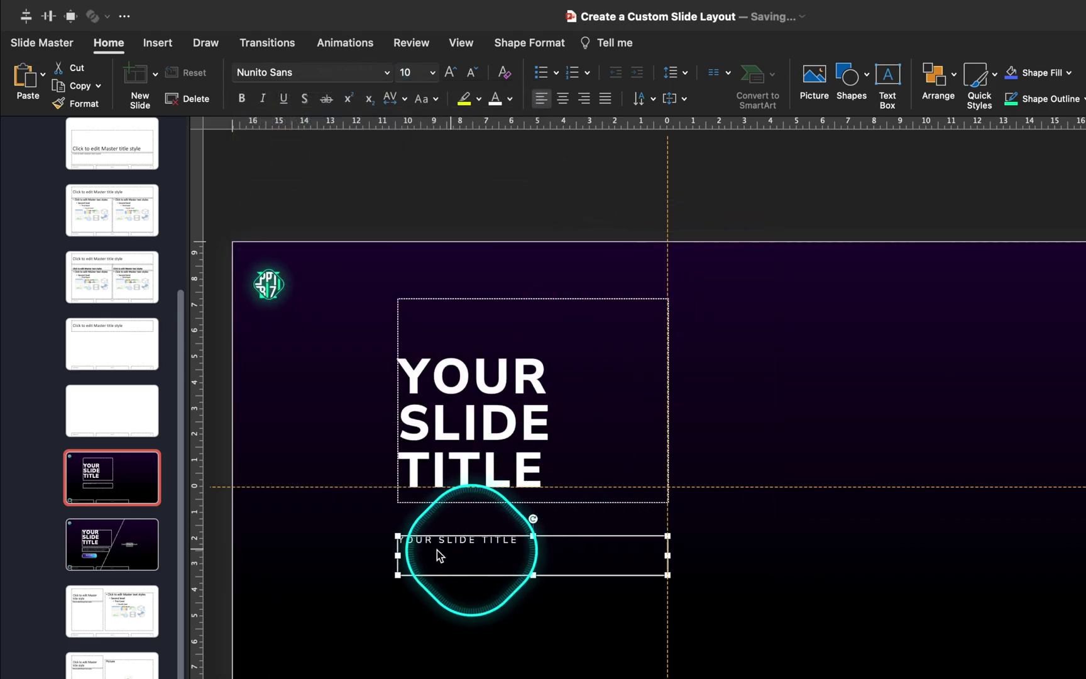
Replace the copied placeholder's text with the Lorem ipsum paragraph from the finished title layout.
click(118, 546)
click(431, 535)
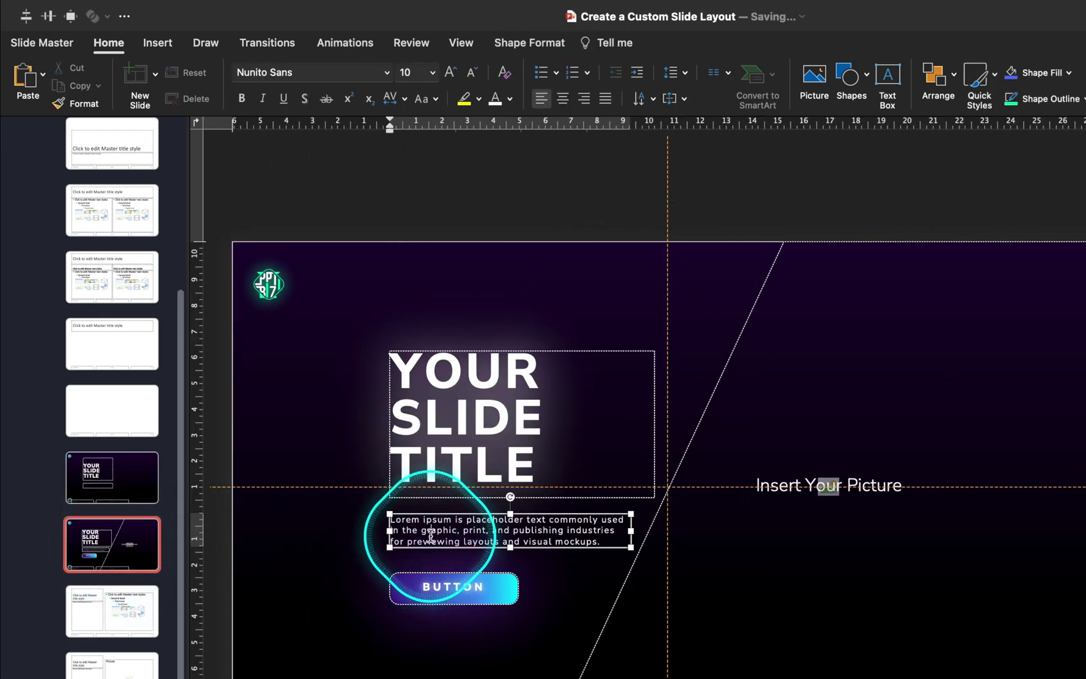
key(super+a)
key(super+c)
click(110, 483)
click(454, 539)
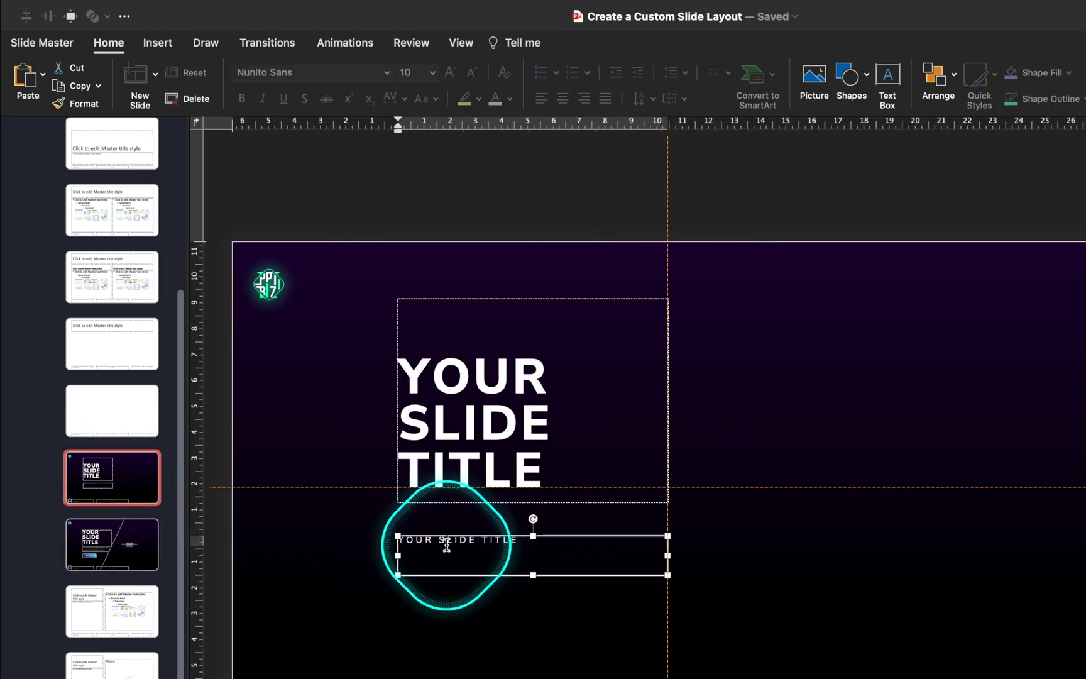
key(super+a)
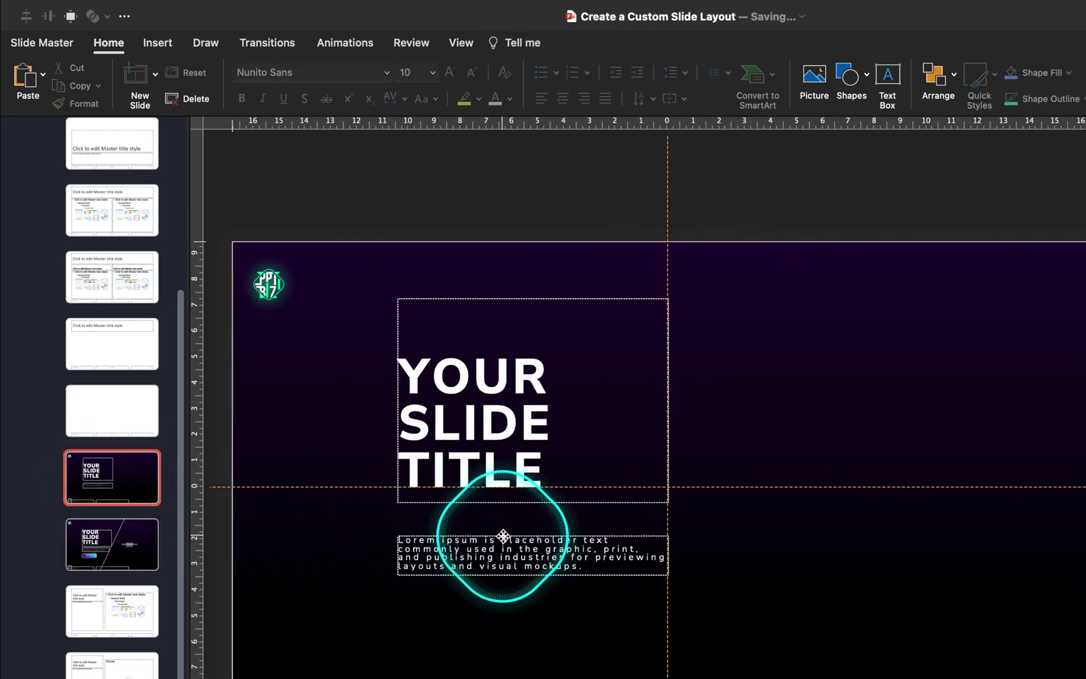
Set the Lorem ipsum placeholder's character spacing to Expanded by 1 point.
click(404, 99)
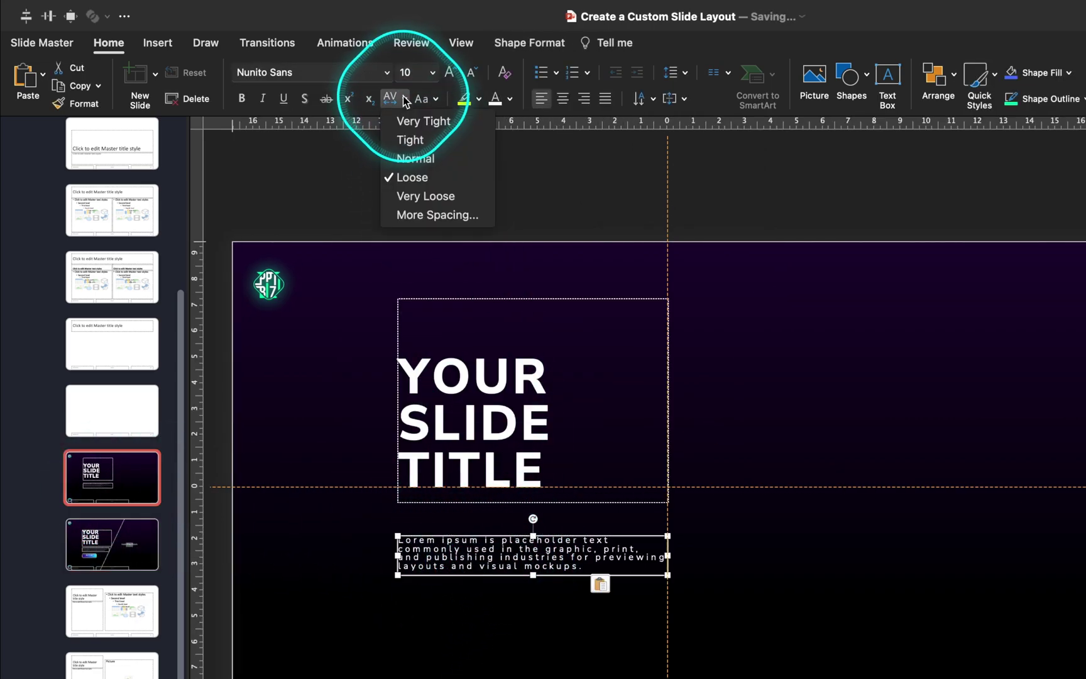
click(429, 216)
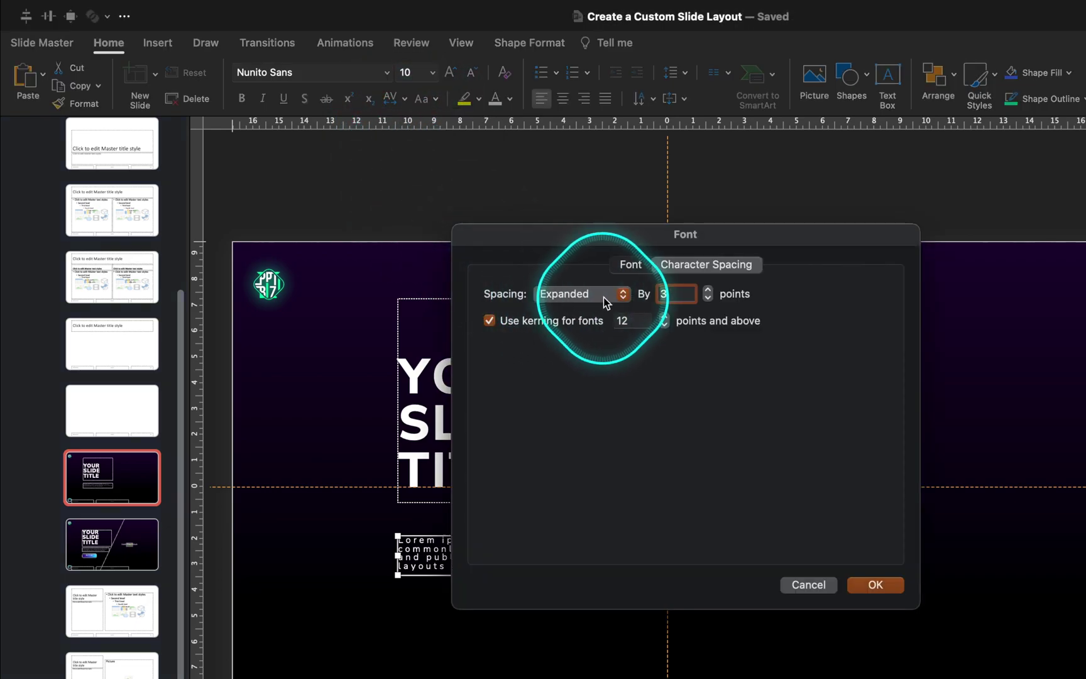
text(1)
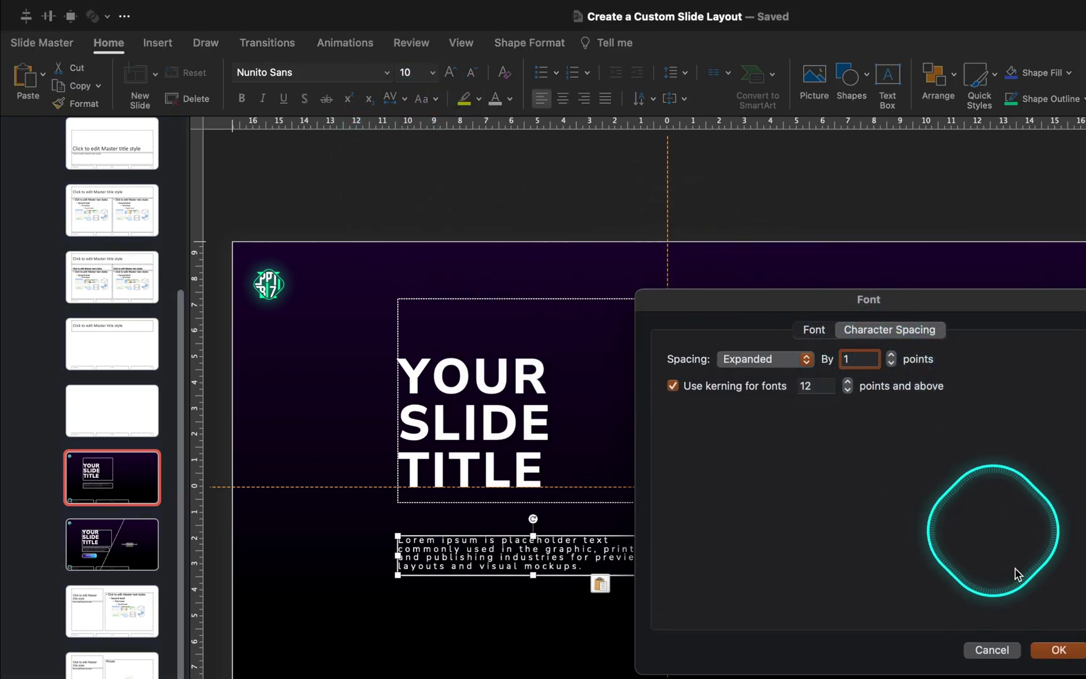
click(1060, 650)
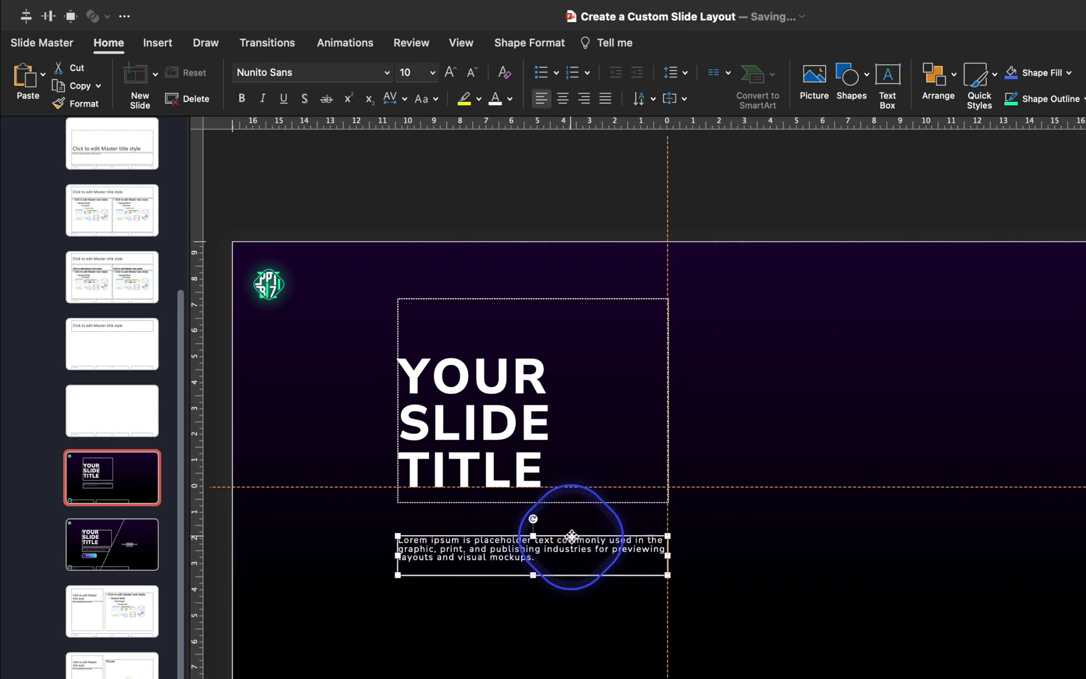
Change the Lorem ipsum placeholder's paragraph line spacing from a multiple to Single.
mouse_move(344, 13)
click(307, 51)
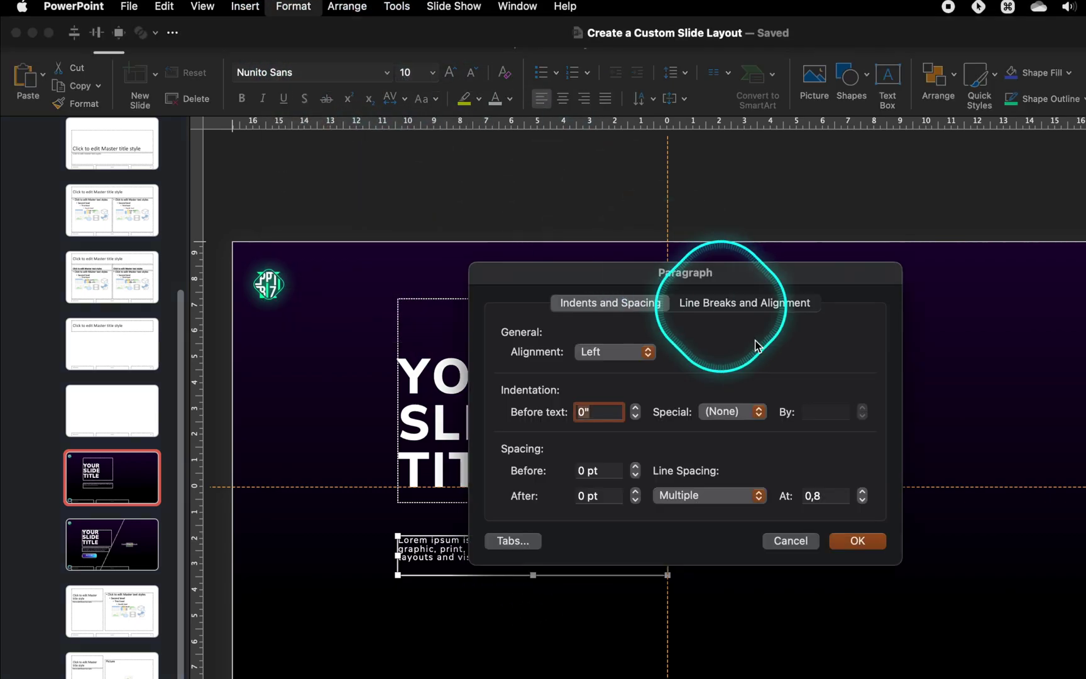
click(751, 496)
click(704, 425)
click(858, 540)
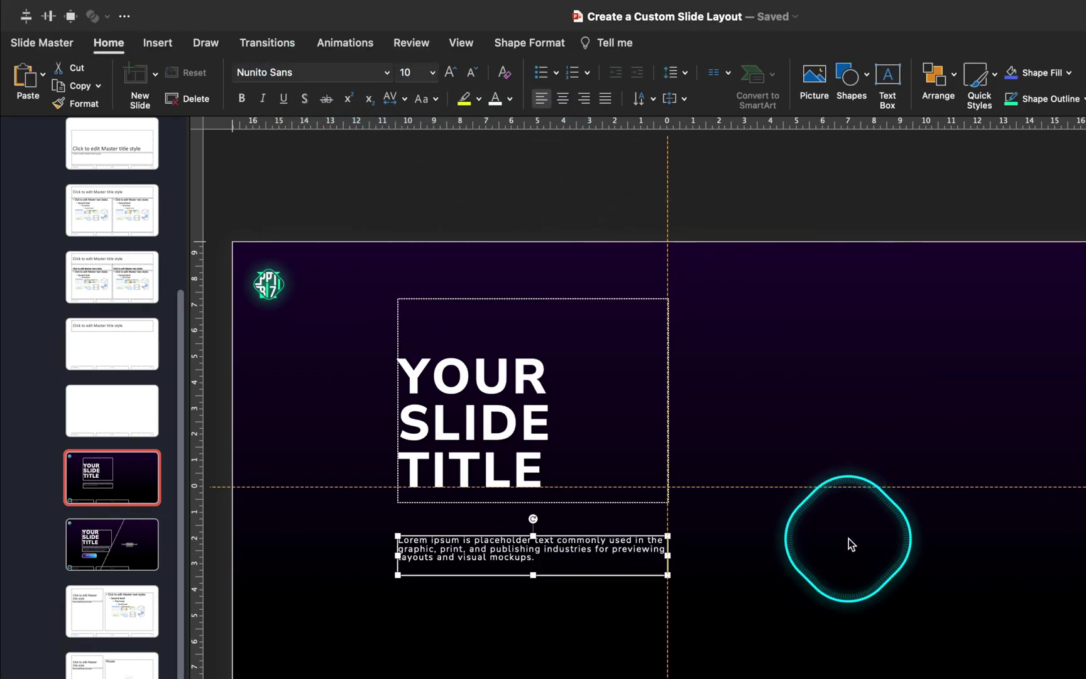
Move the Lorem ipsum placeholder up closer beneath the title and shorten the title placeholder from its upper edge to about 6.4 cm tall.
drag(629, 547, 555, 493)
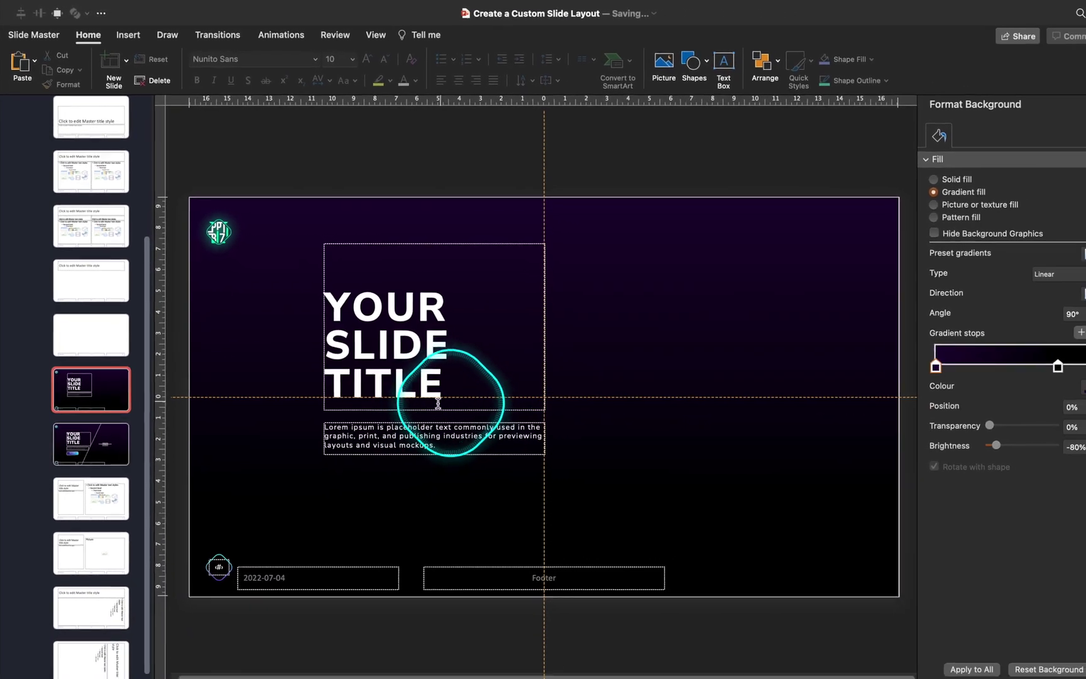
click(128, 532)
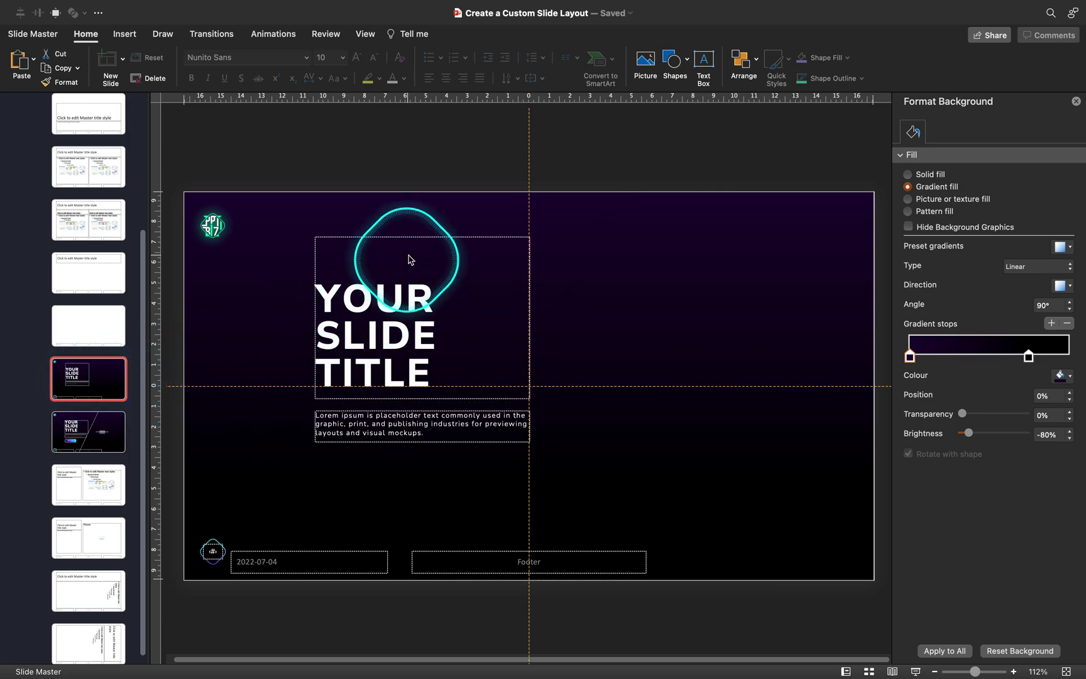
click(405, 237)
drag(407, 237, 422, 267)
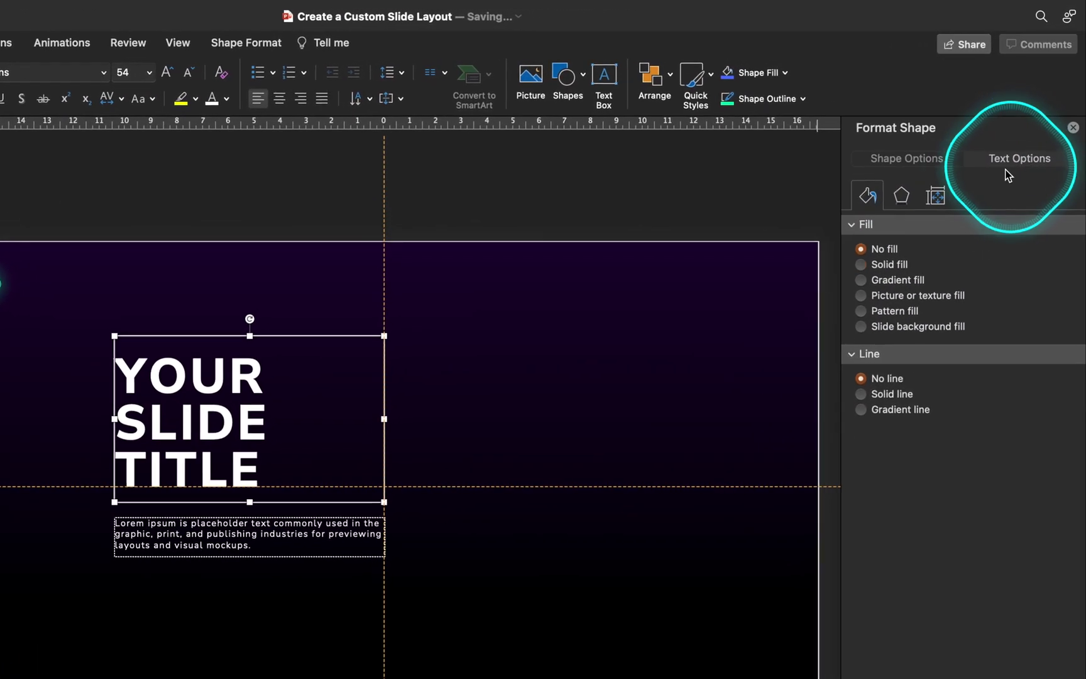
Apply the centred outer shadow preset to the title text and set the shadow colour to white.
click(1033, 126)
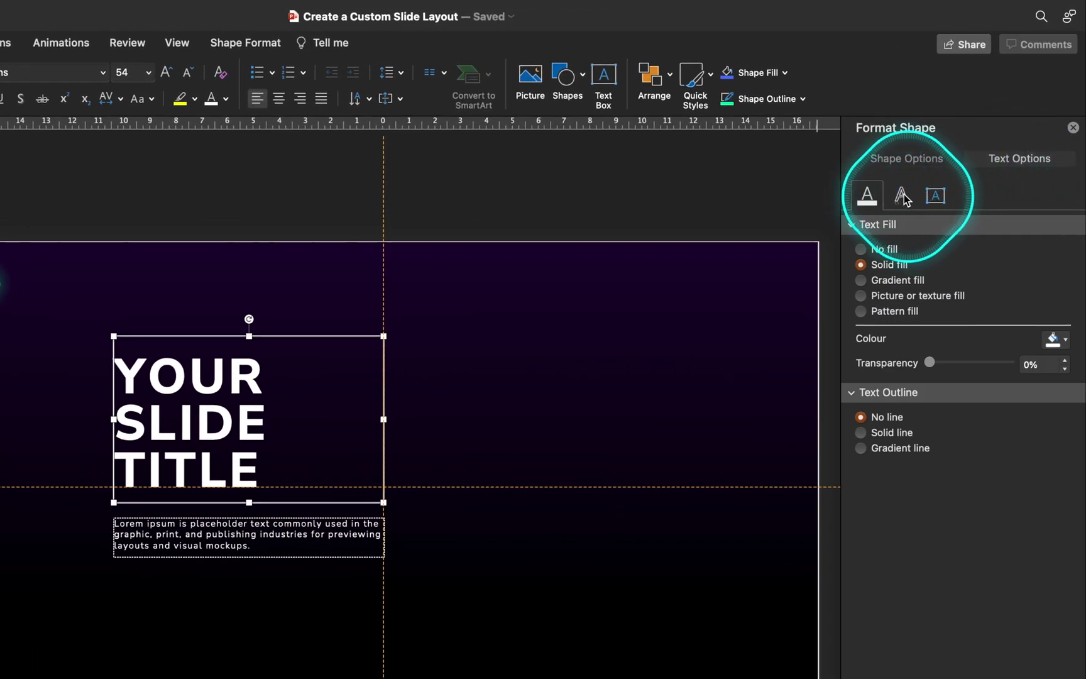
click(902, 196)
click(1060, 255)
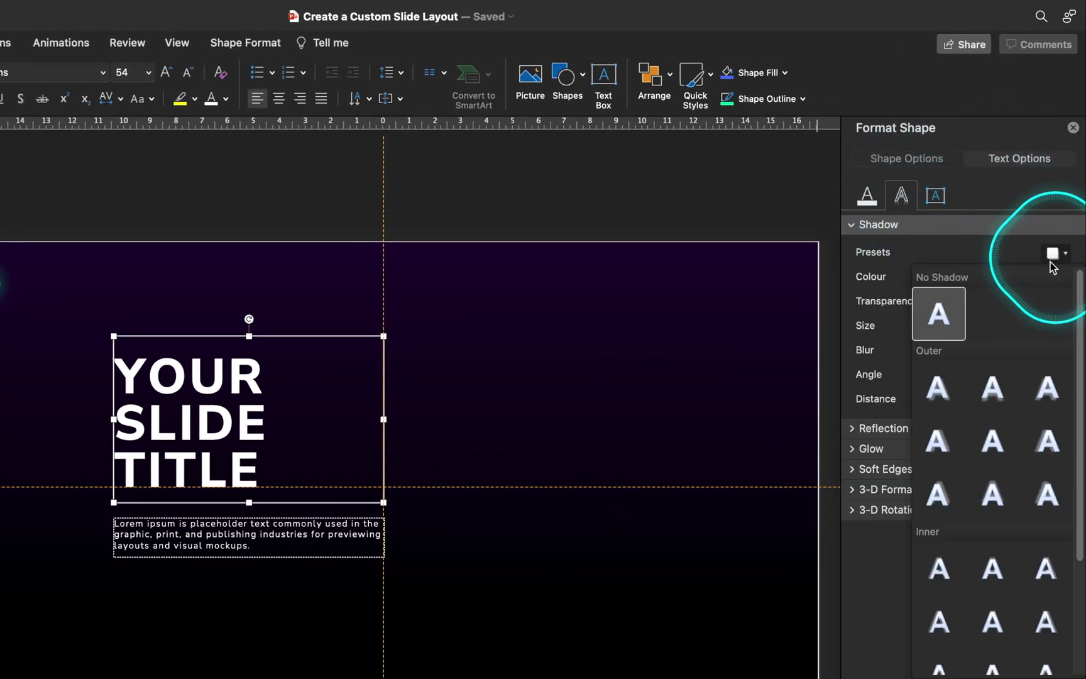
click(993, 441)
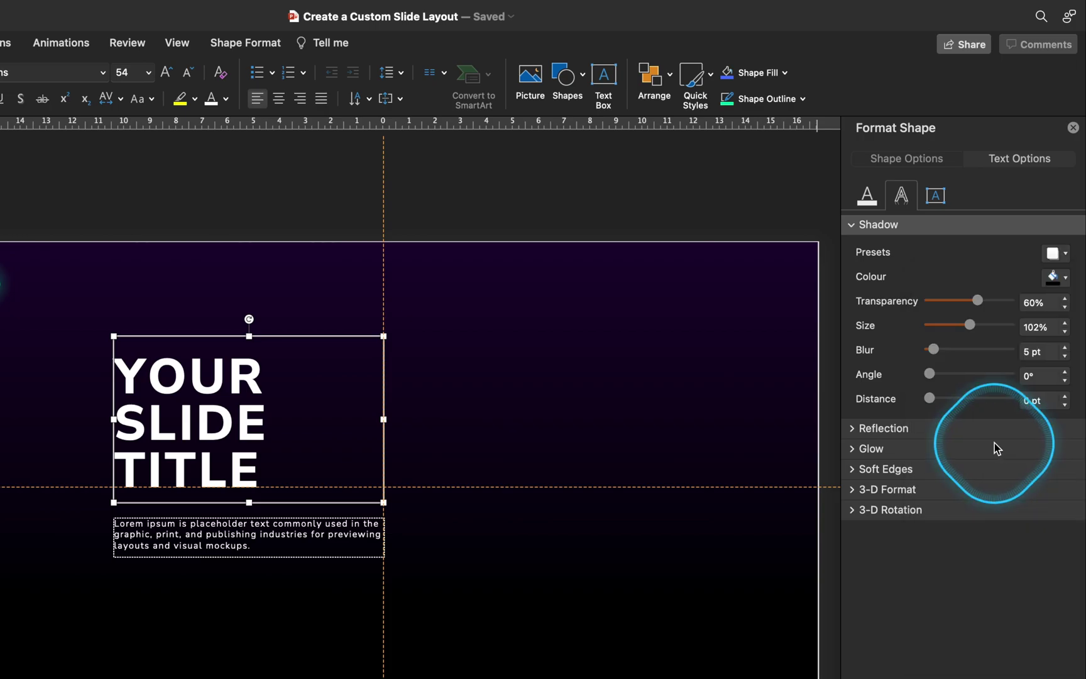
click(1058, 284)
click(942, 326)
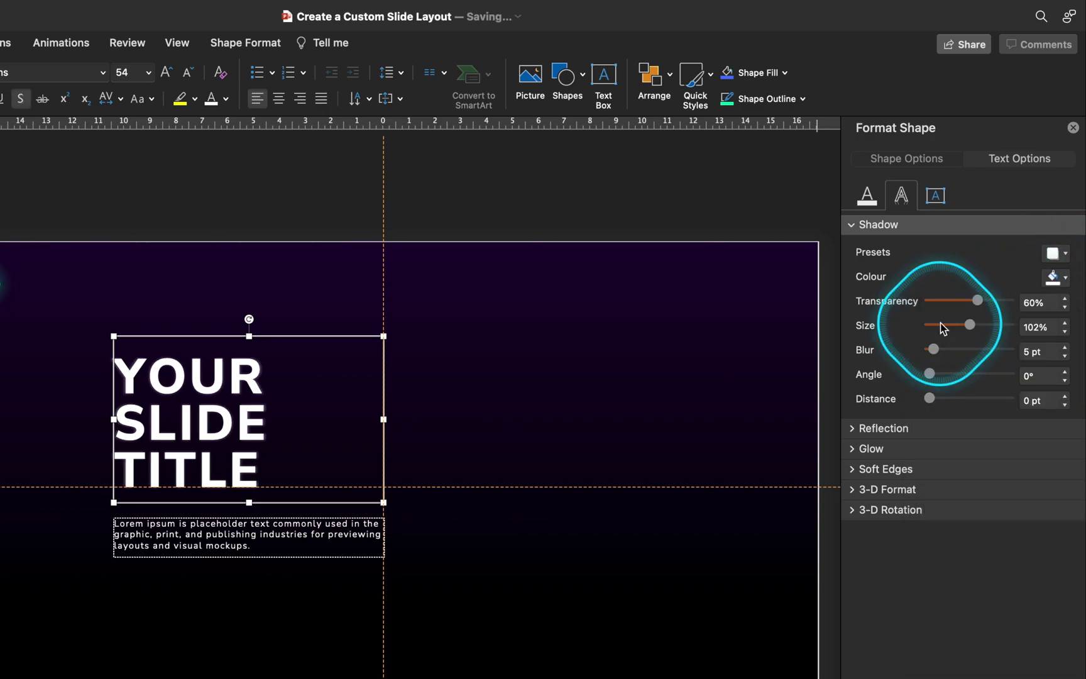
Set the title text shadow's transparency to 0% and its blur to 100 pt to create a glow.
drag(978, 306, 873, 305)
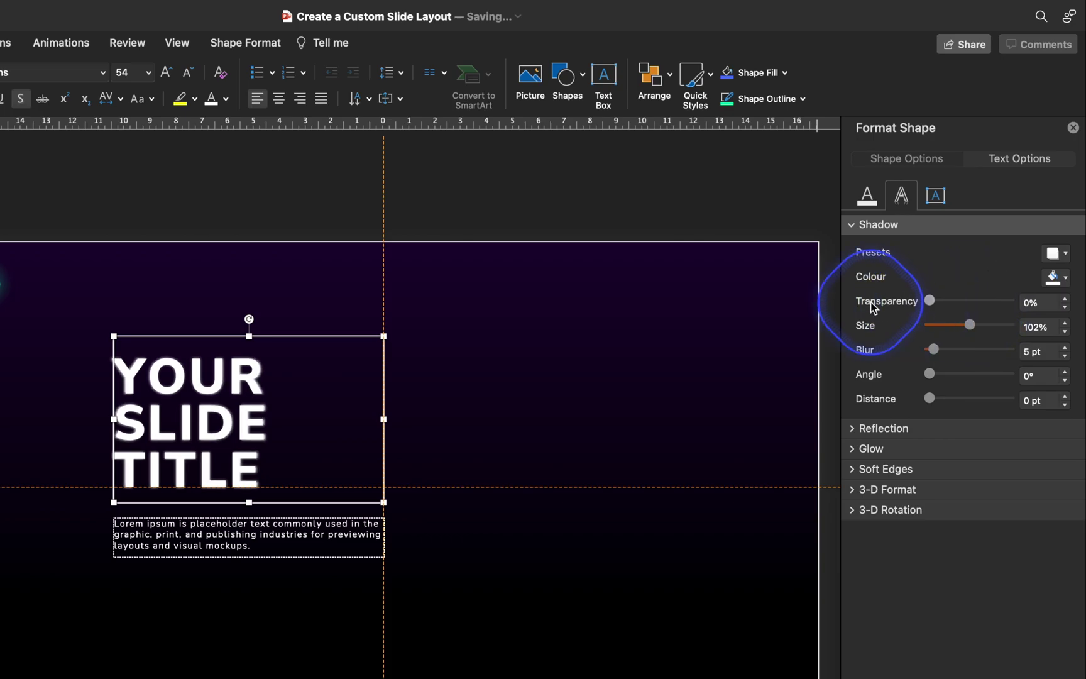
drag(970, 353, 1037, 354)
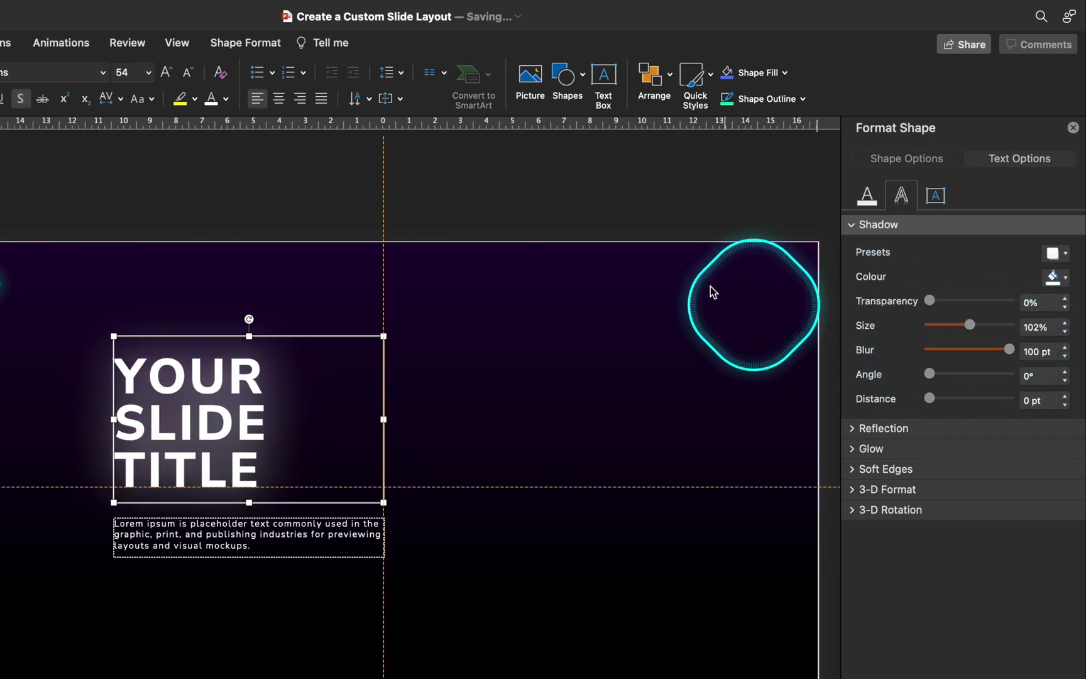
click(532, 186)
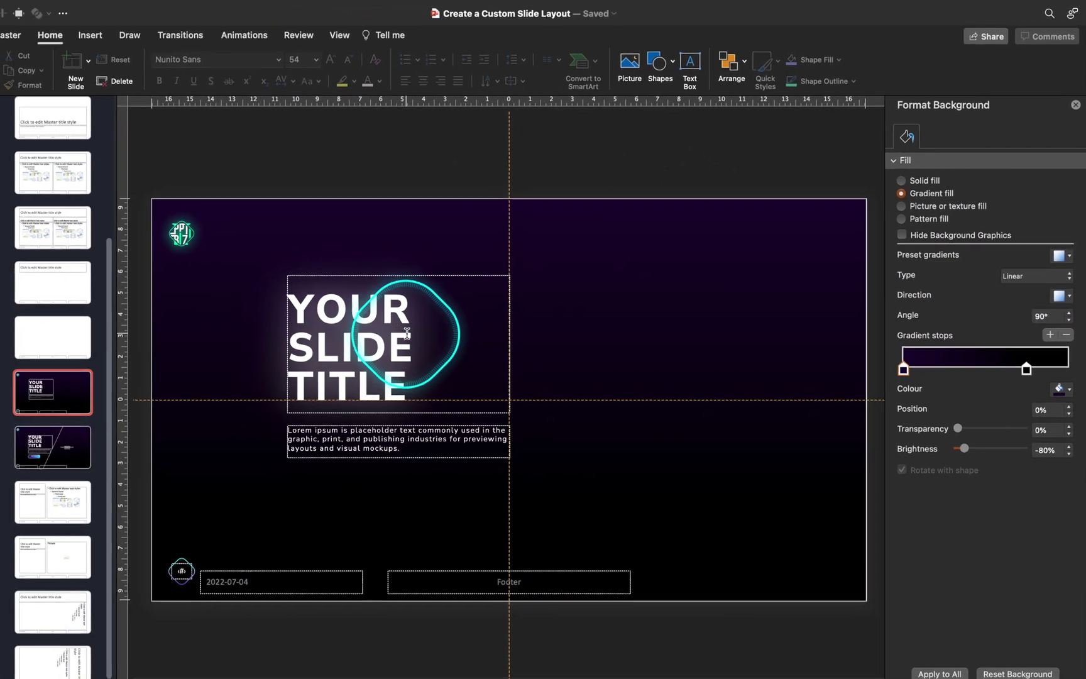
Hide the static drawing guides on the slide layout.
key(ctrl+alt+super+g)
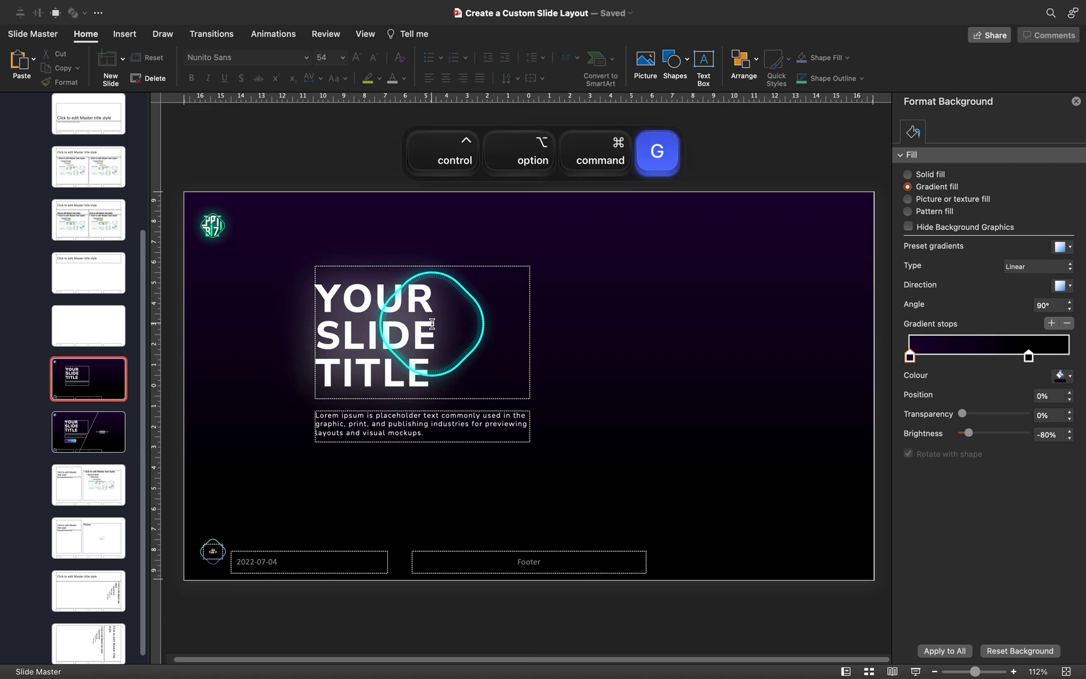